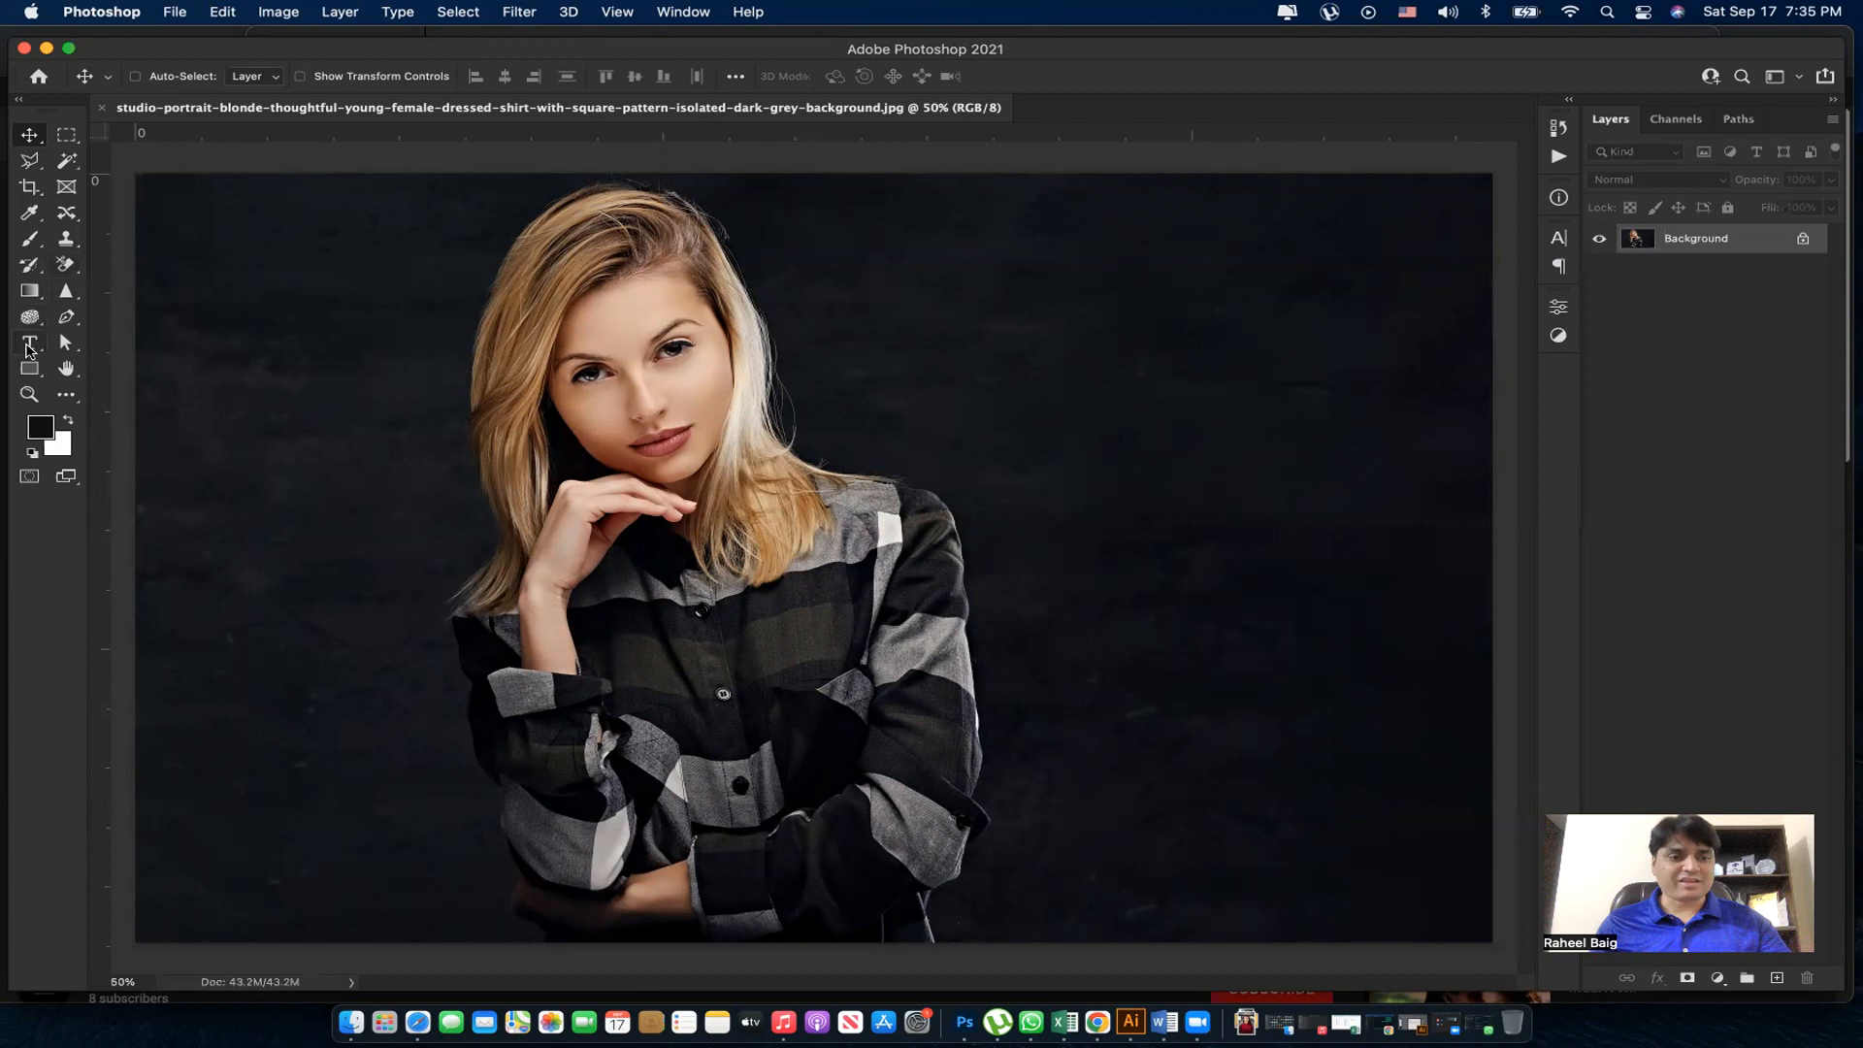
Step: Add the text BOLD in Impact near the top of the woman's hair, with each letter on its own line
{"action": "left_click", "coordinate": [28, 348]}
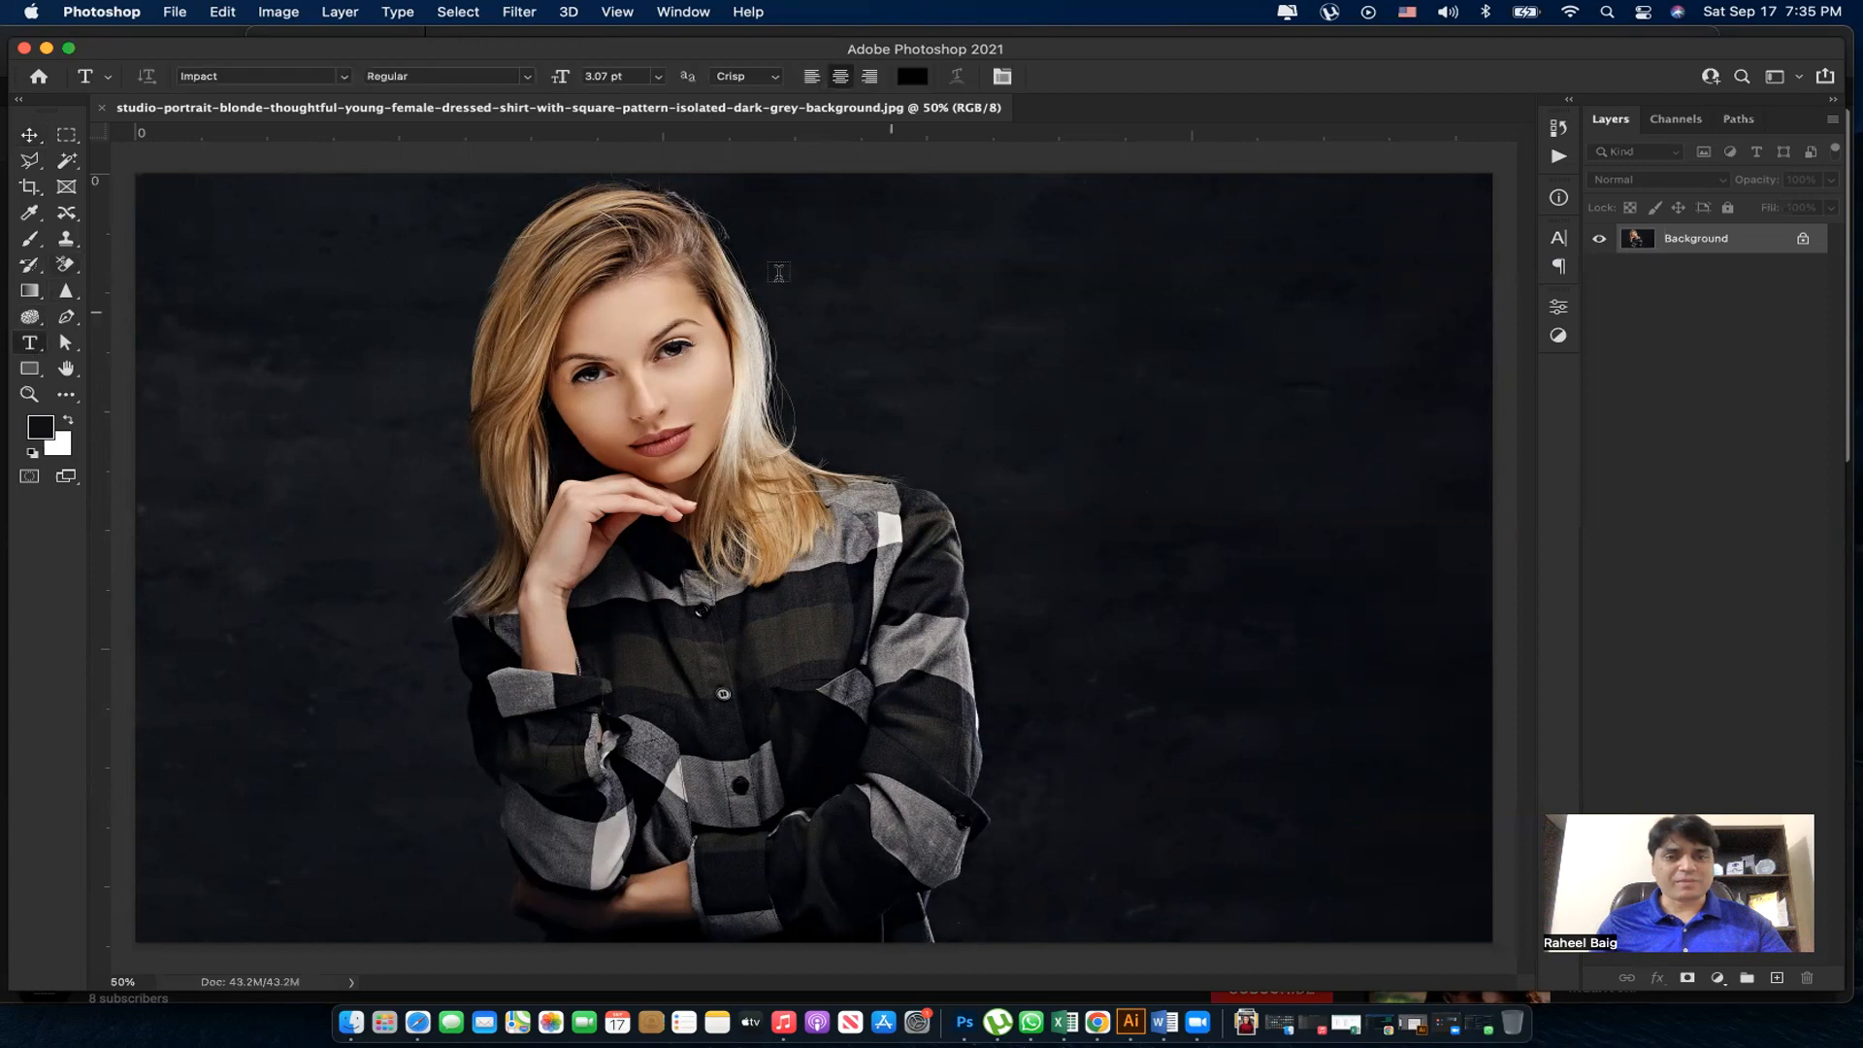
{"action": "left_click", "coordinate": [514, 260]}
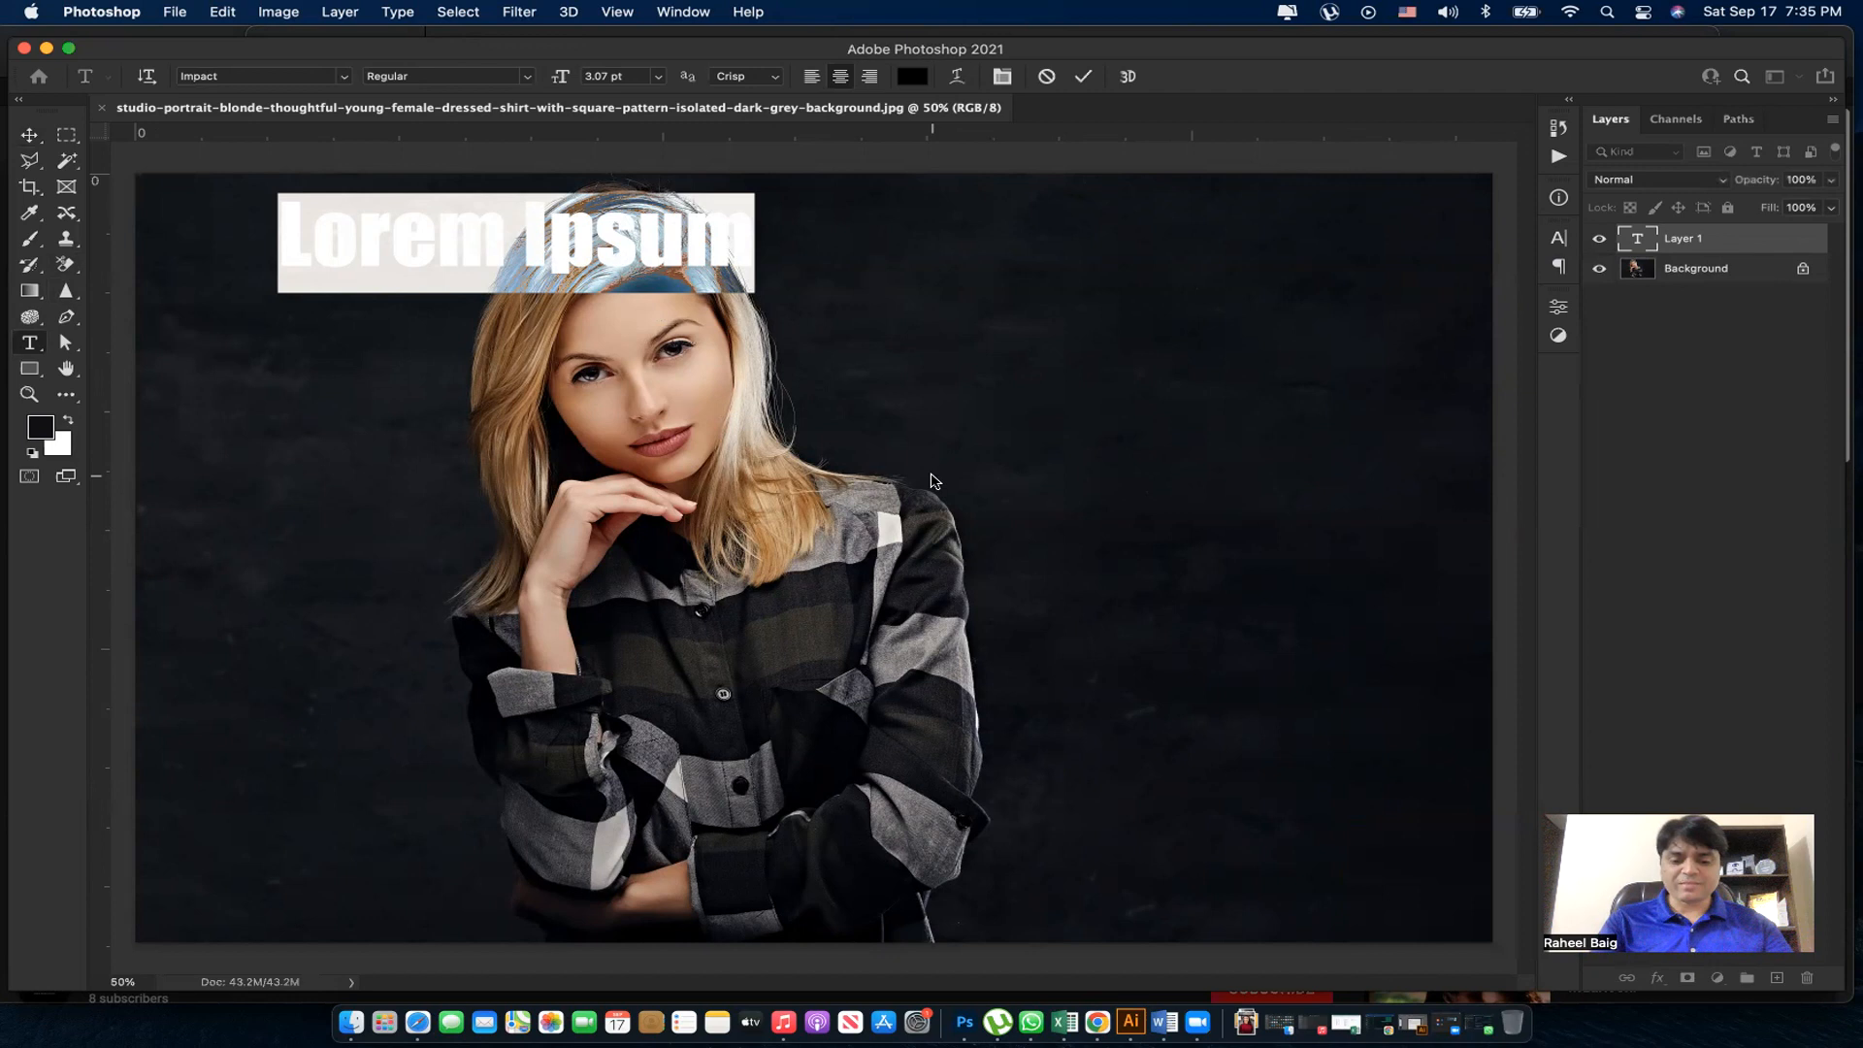
{"action": "type", "text": "BOLD"}
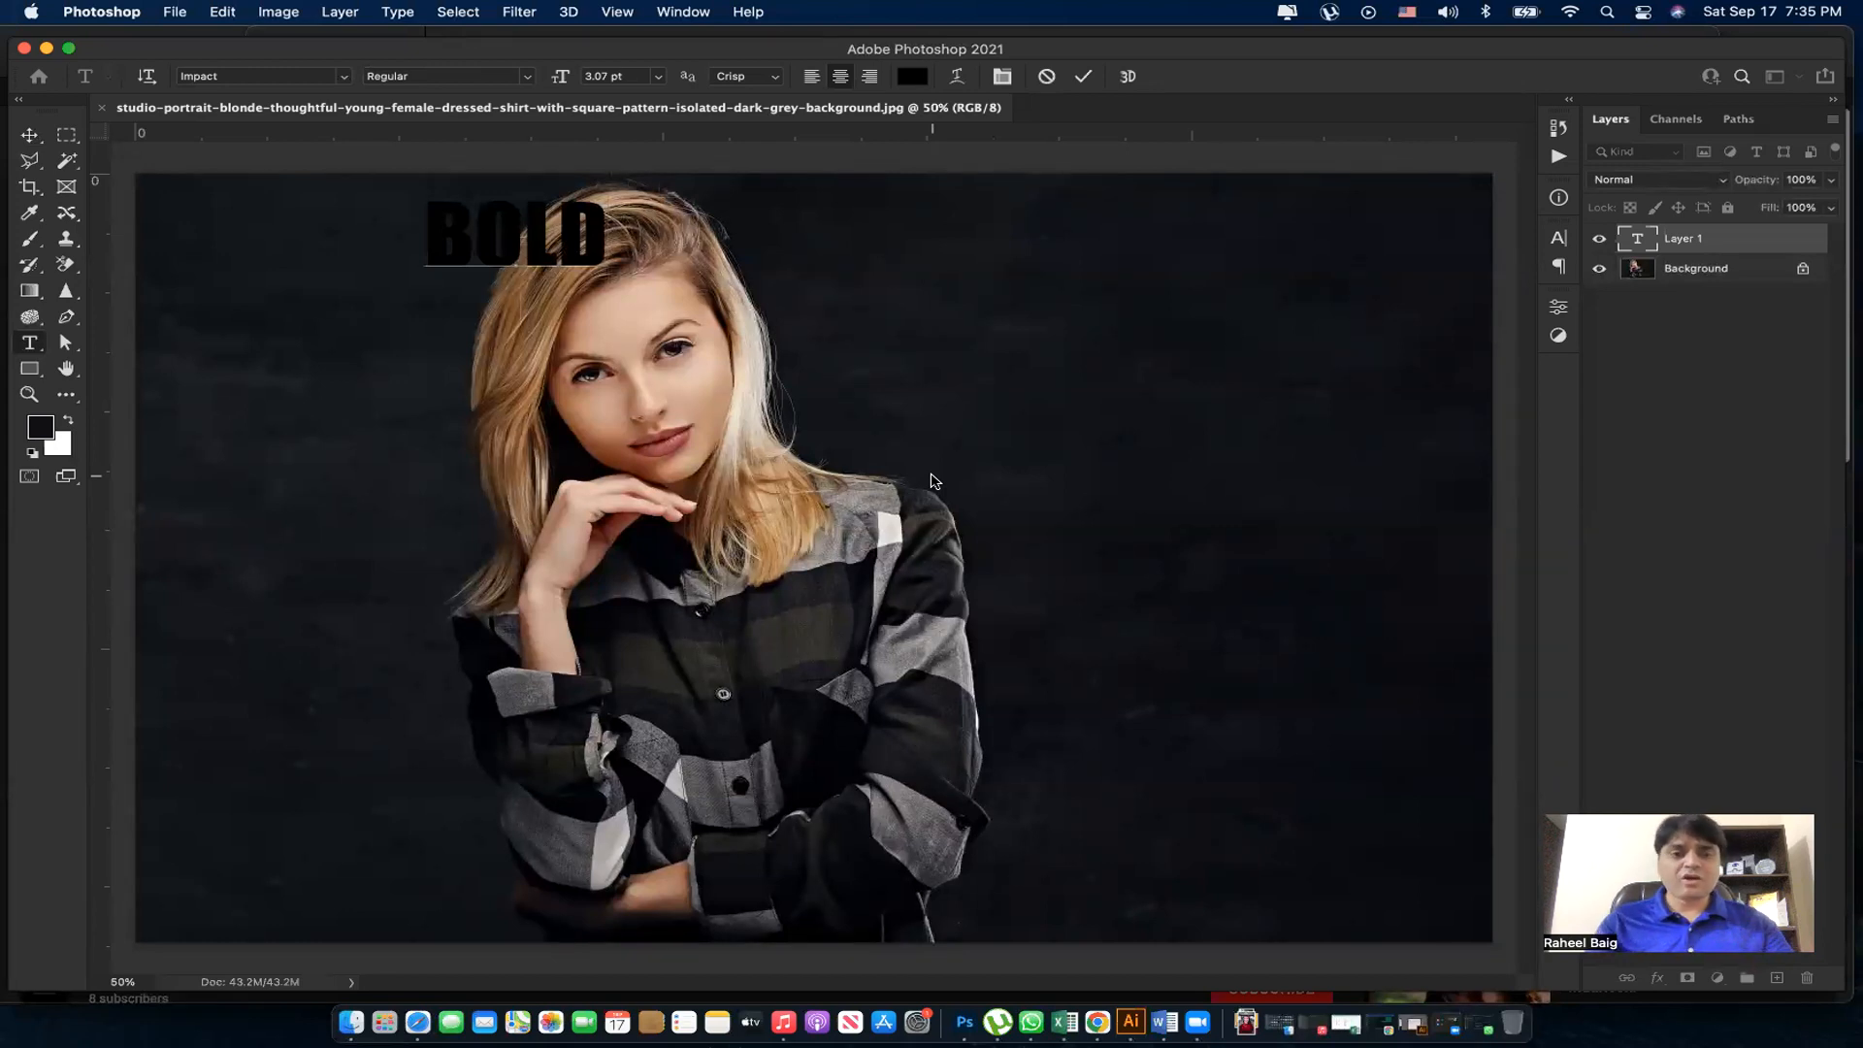
{"action": "key", "text": "Return"}
{"action": "key", "text": "Right"}
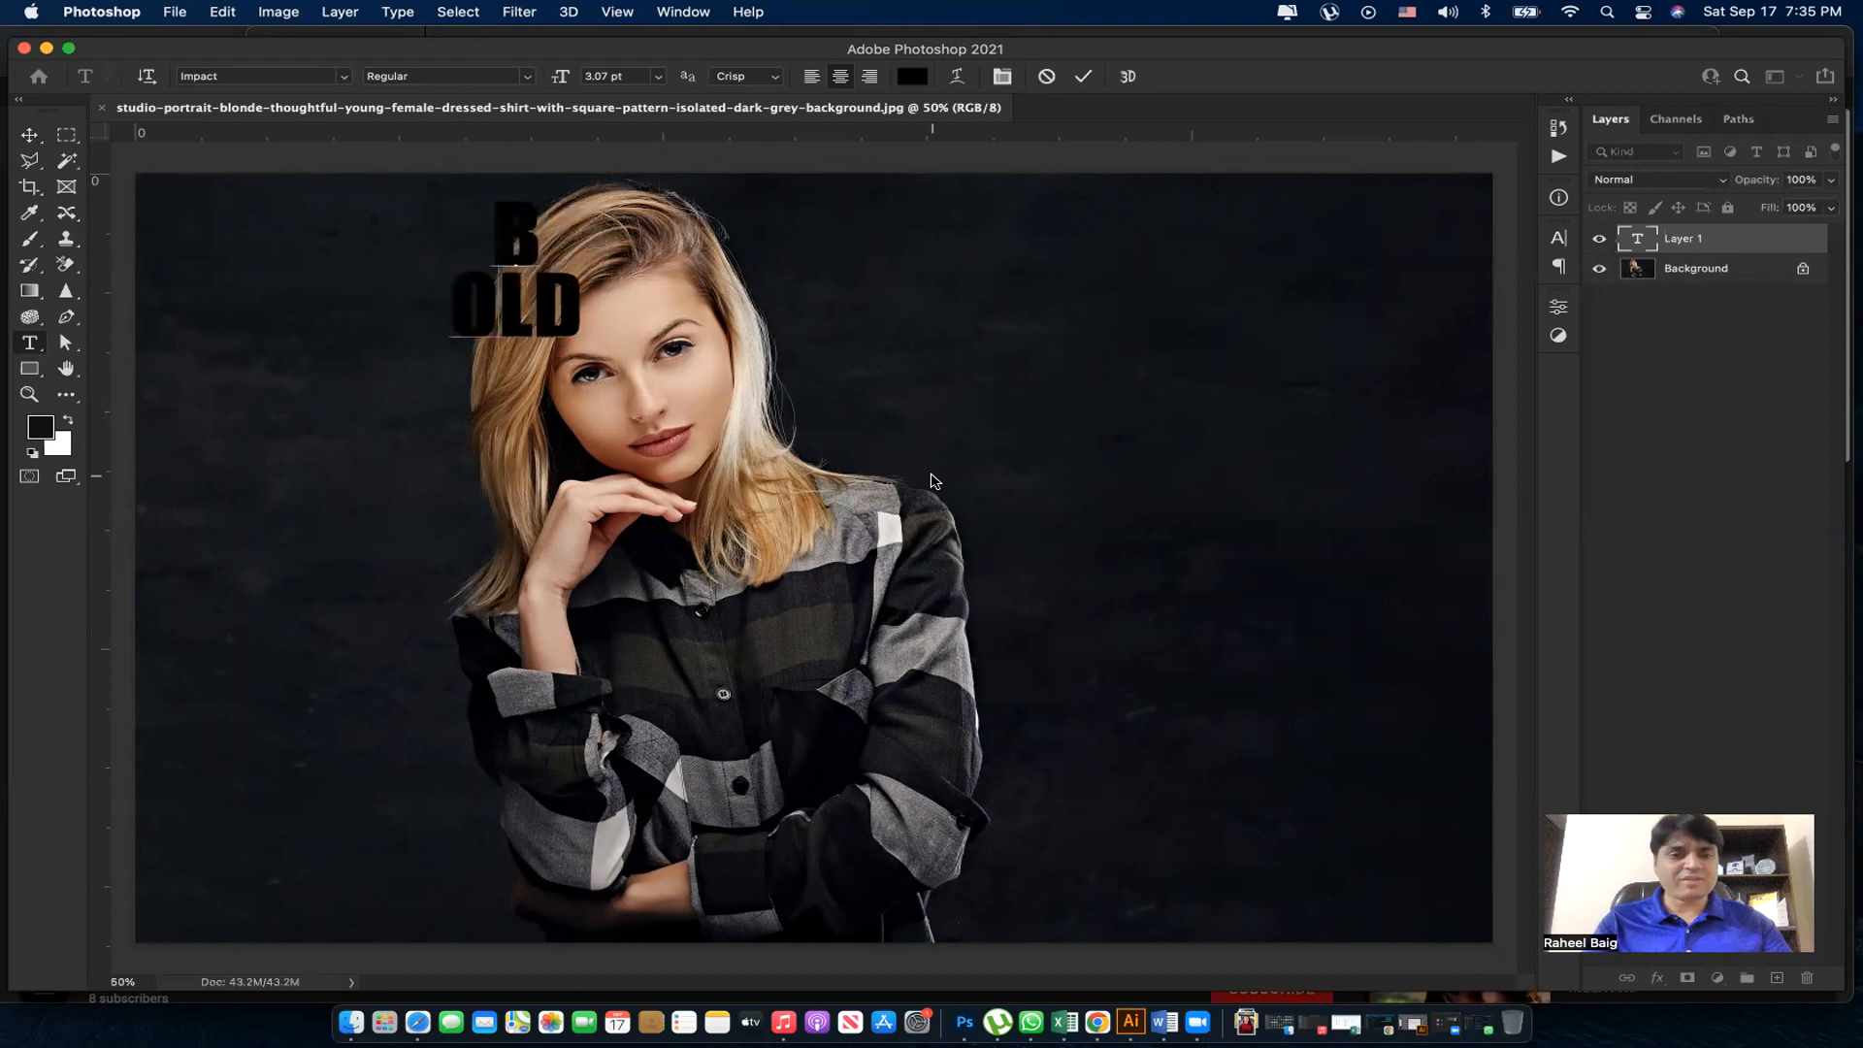
{"action": "key", "text": "Return"}
{"action": "key", "text": "Right"}
{"action": "key", "text": "Return"}
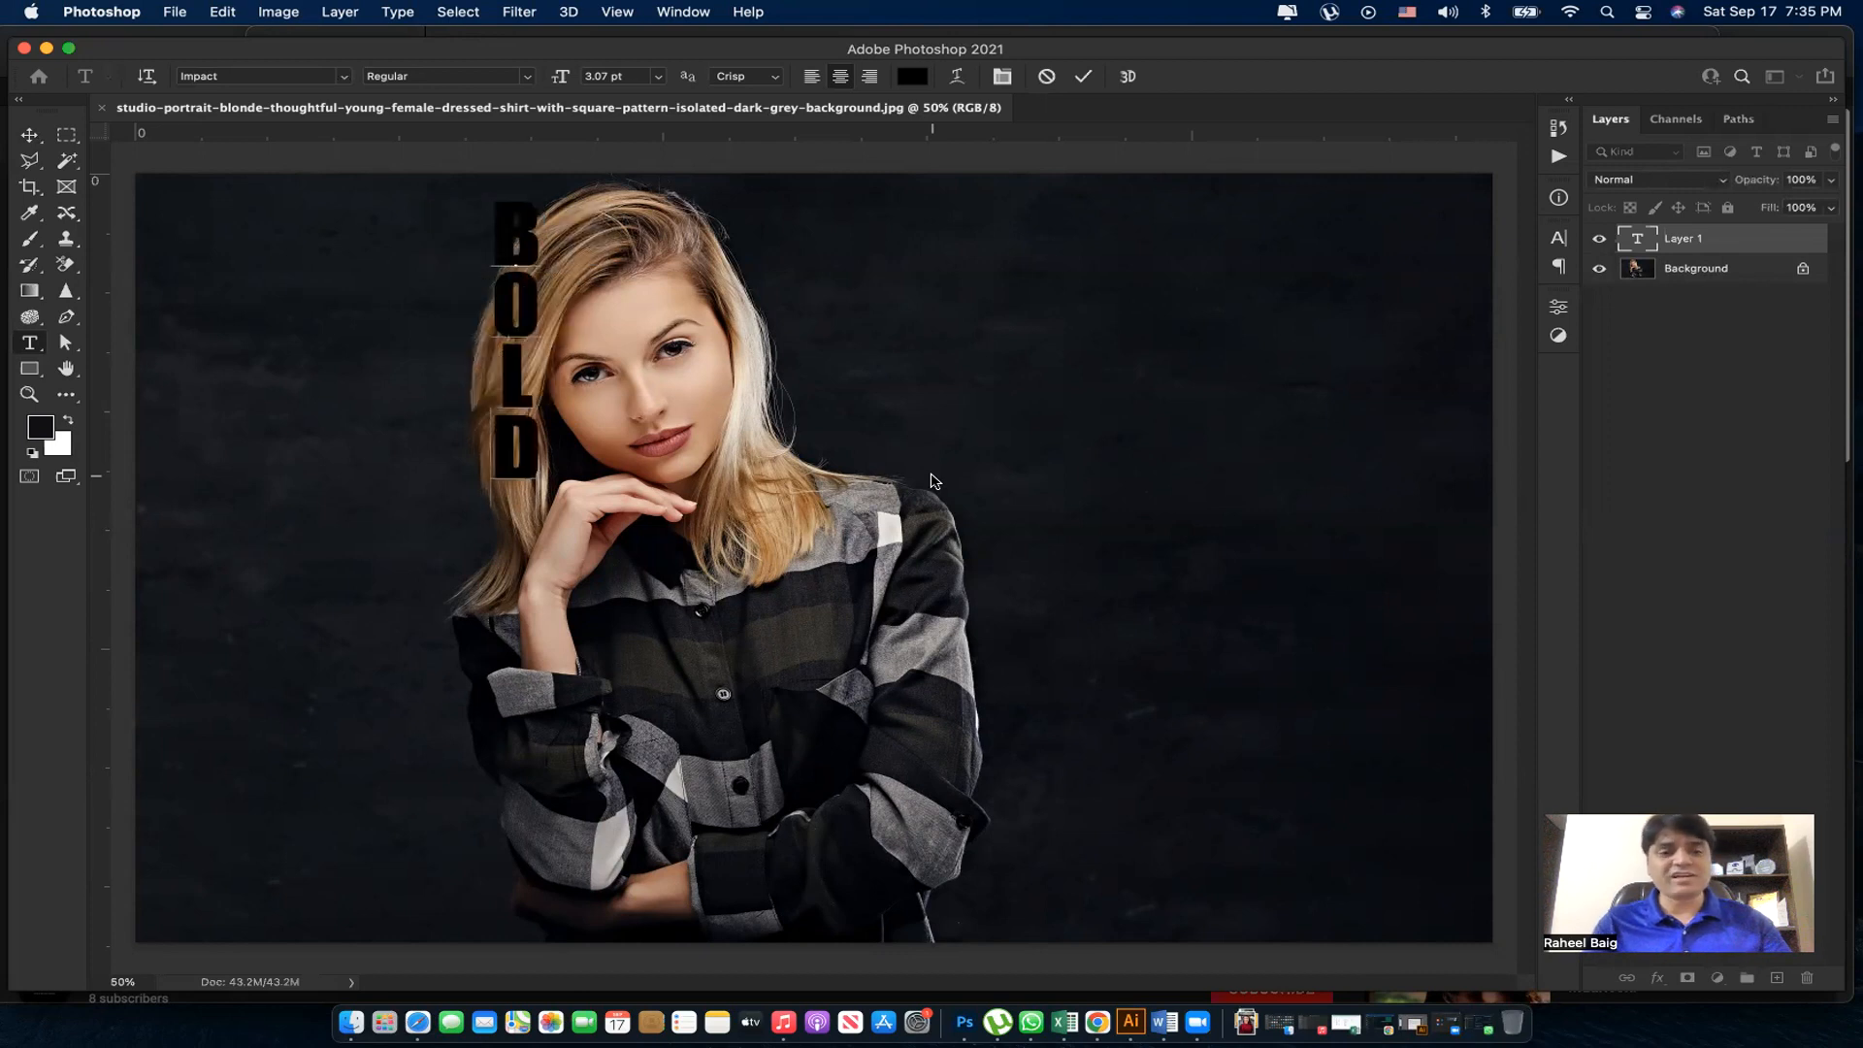
{"action": "key", "text": "super+Return"}
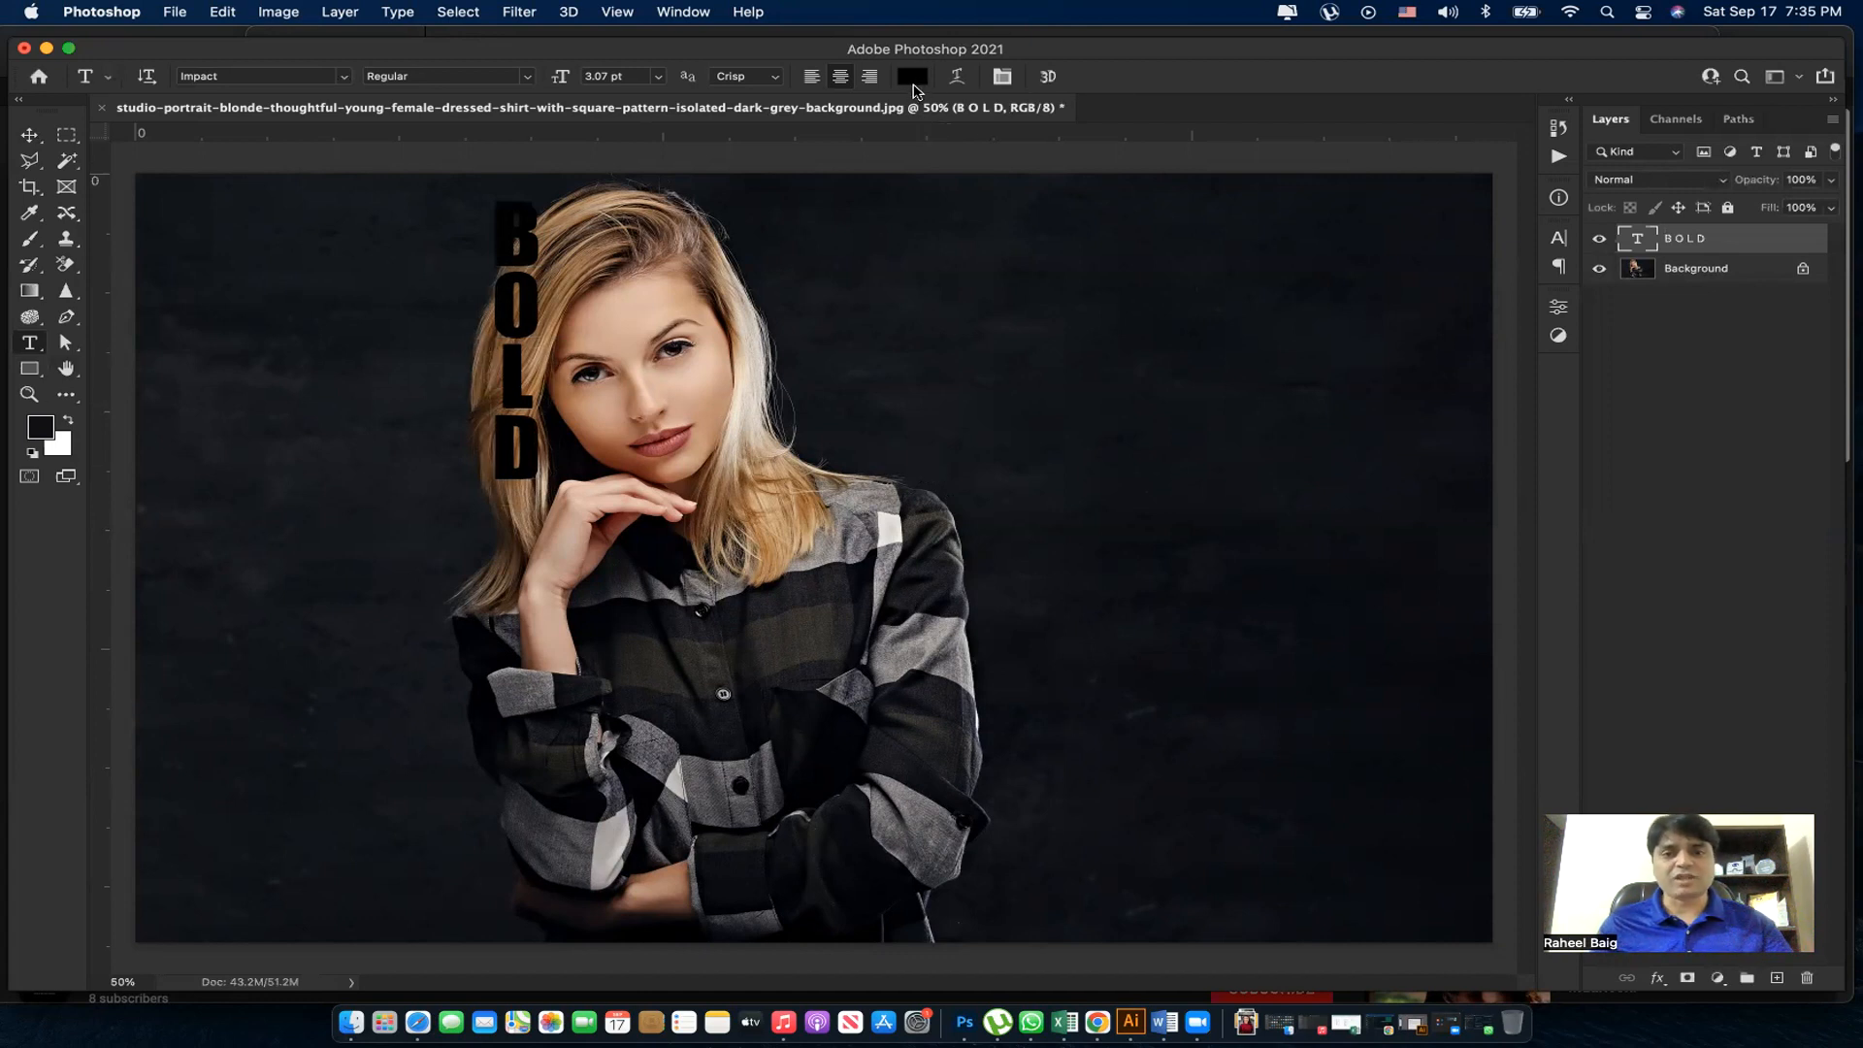
Step: Change the color of the BOLD text to white
{"action": "left_click", "coordinate": [912, 76]}
{"action": "left_click", "coordinate": [1428, 489]}
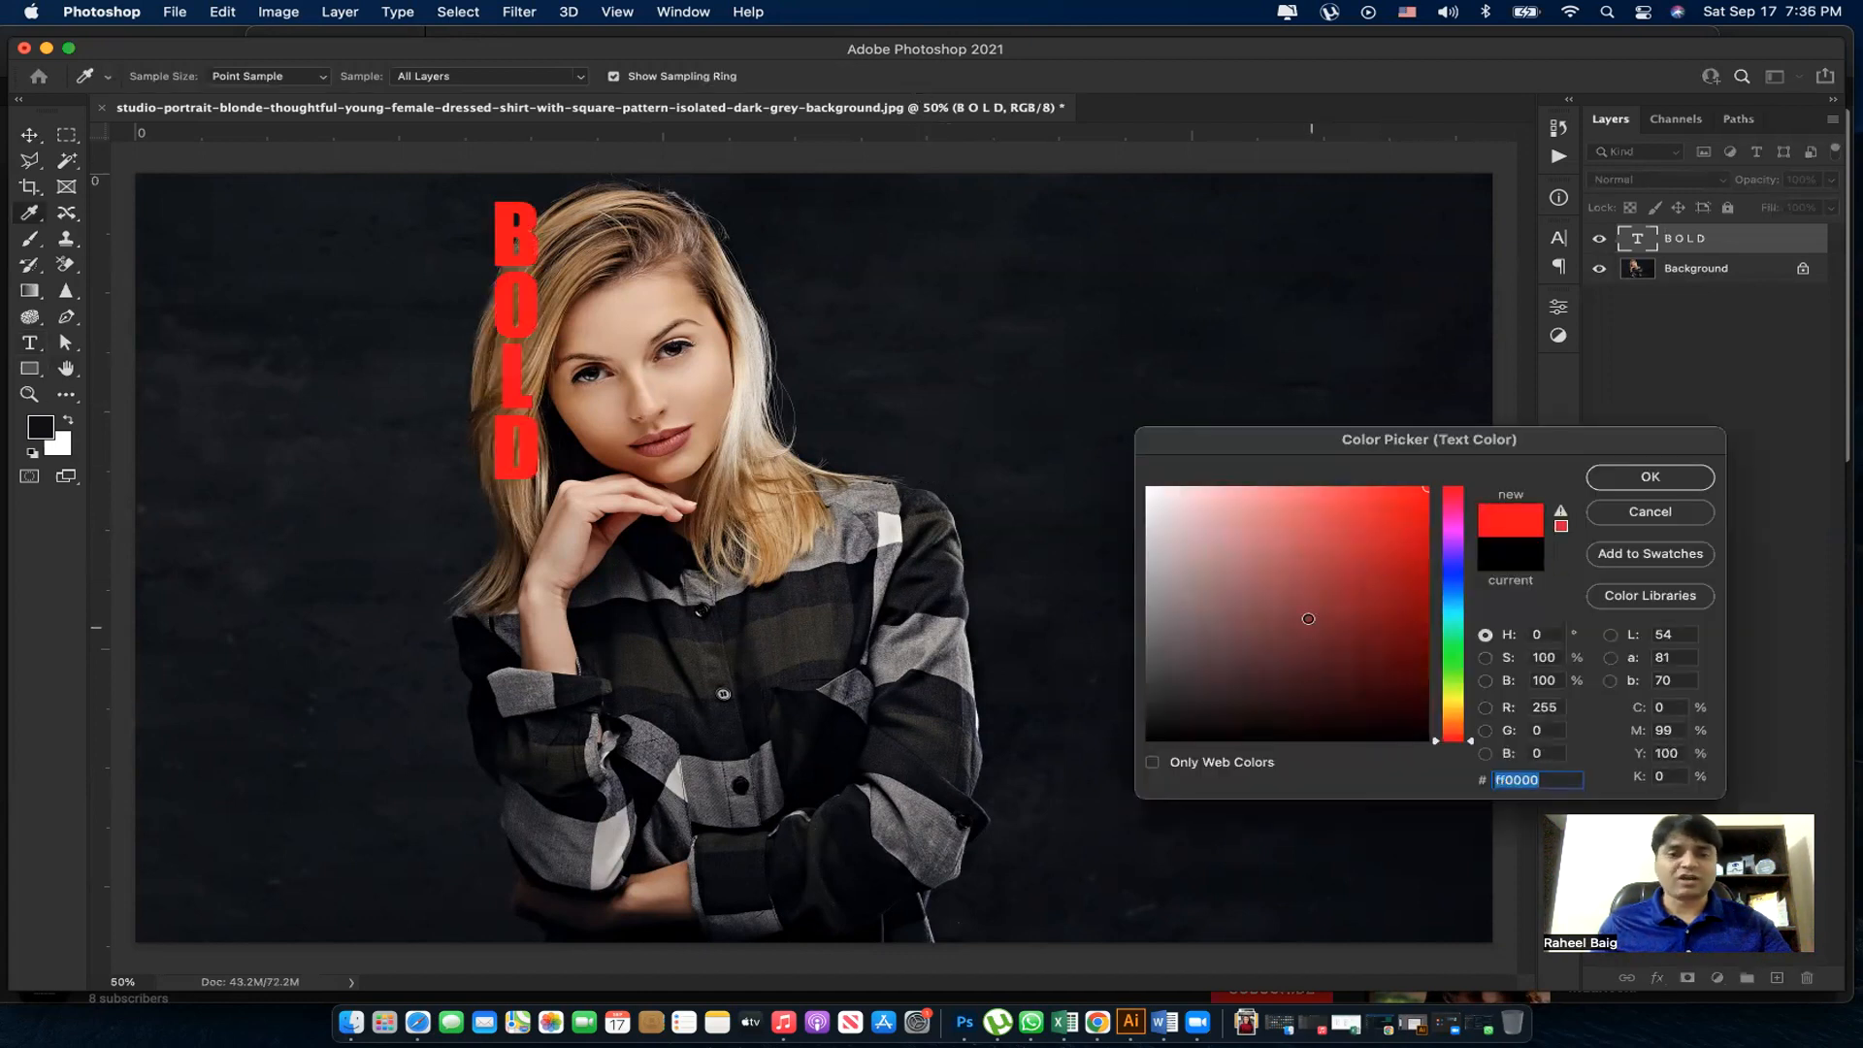
{"action": "left_click", "coordinate": [1164, 490]}
{"action": "left_click", "coordinate": [1650, 477]}
Step: Move the BOLD text onto the woman's face and enlarge it proportionally to span most of the image height
{"action": "key", "text": "v"}
{"action": "left_click_drag", "start_coordinate": [665, 340], "coordinate": [713, 374]}
{"action": "left_click_drag", "start_coordinate": [590, 358], "coordinate": [579, 317]}
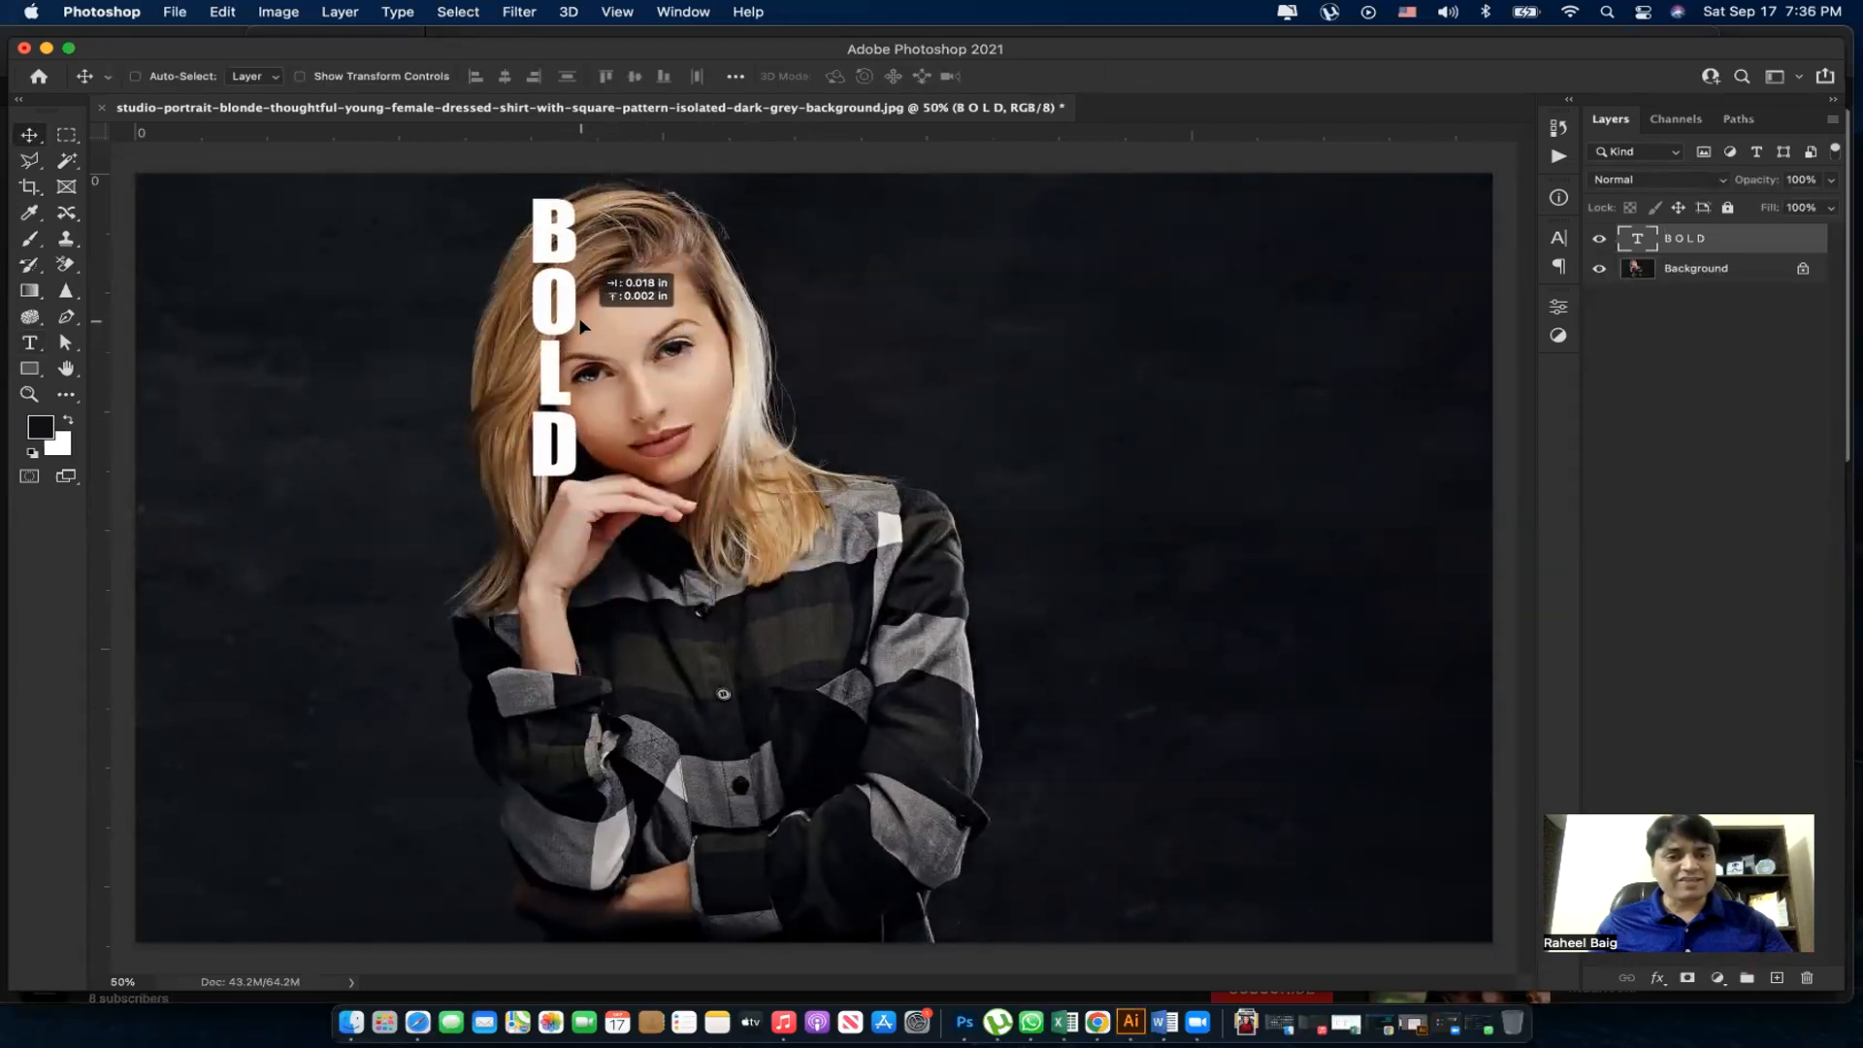
{"action": "key", "text": "super"}
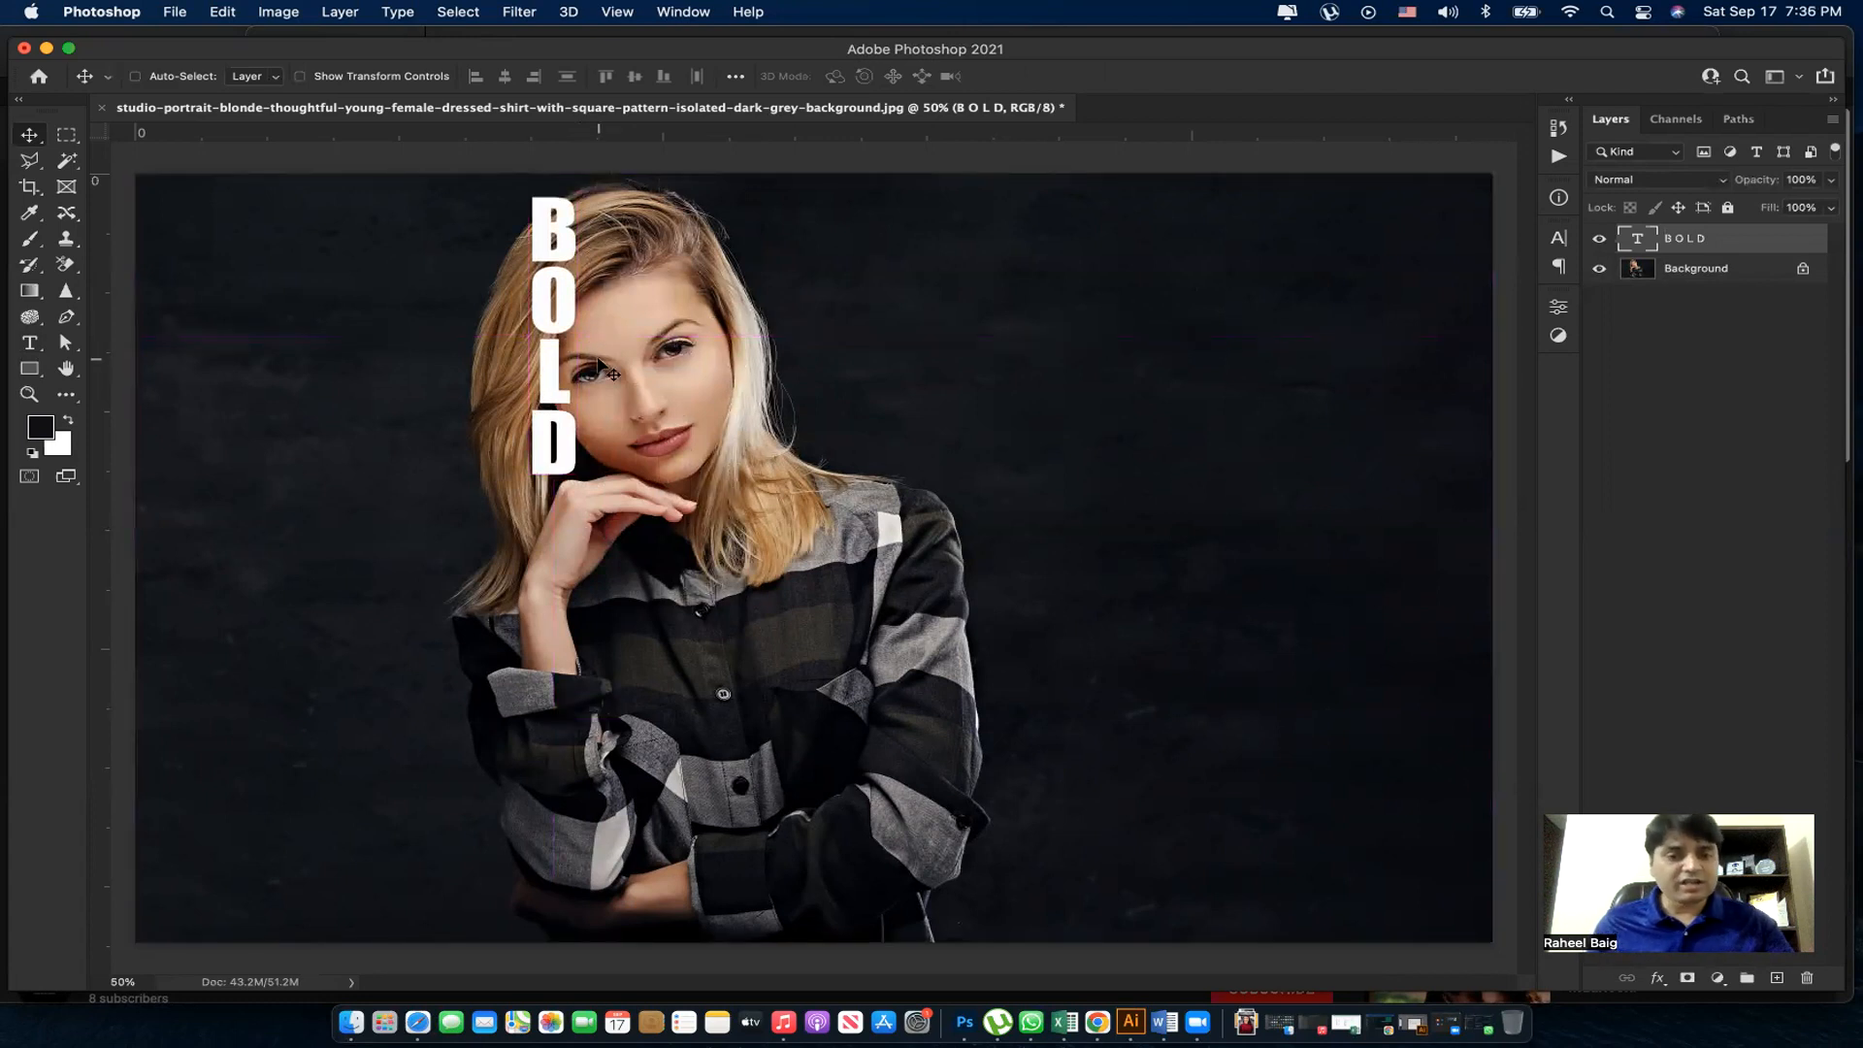
{"action": "key", "text": "super+t"}
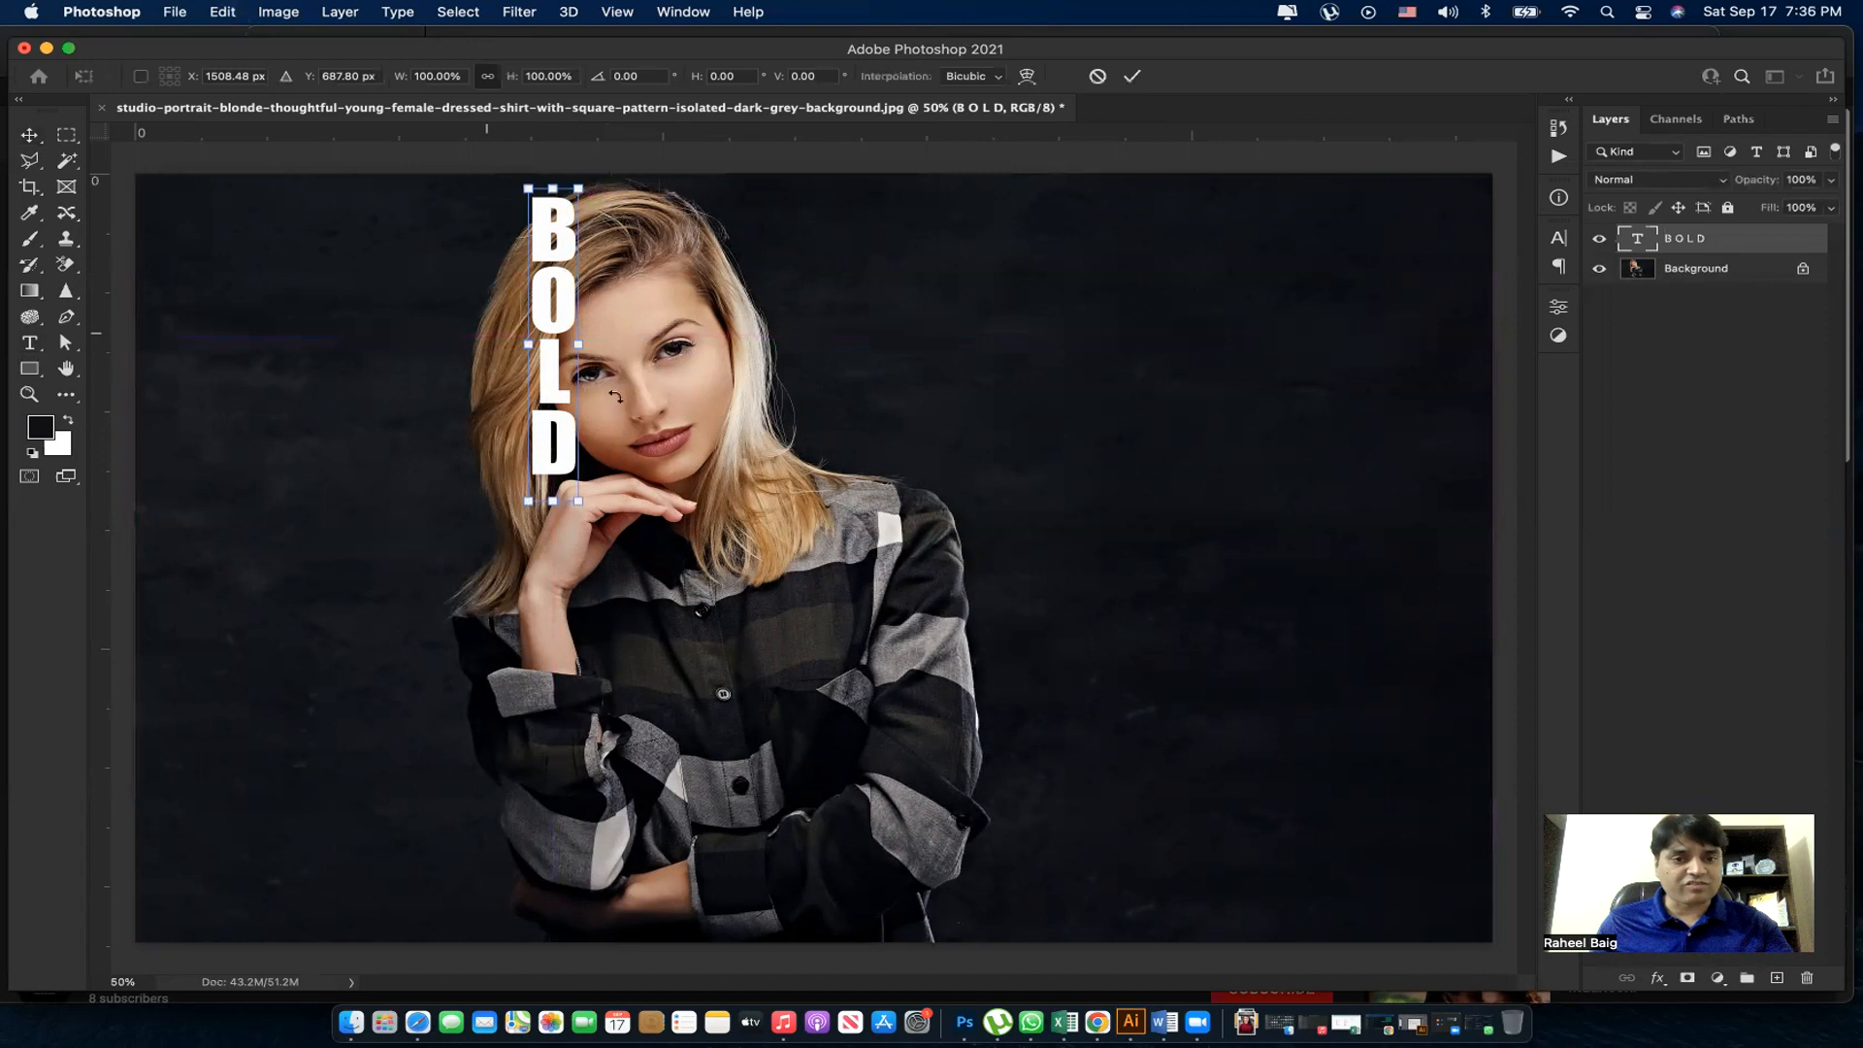
{"action": "left_click_drag", "start_coordinate": [580, 501], "coordinate": [874, 874]}
{"action": "key", "text": "Return"}
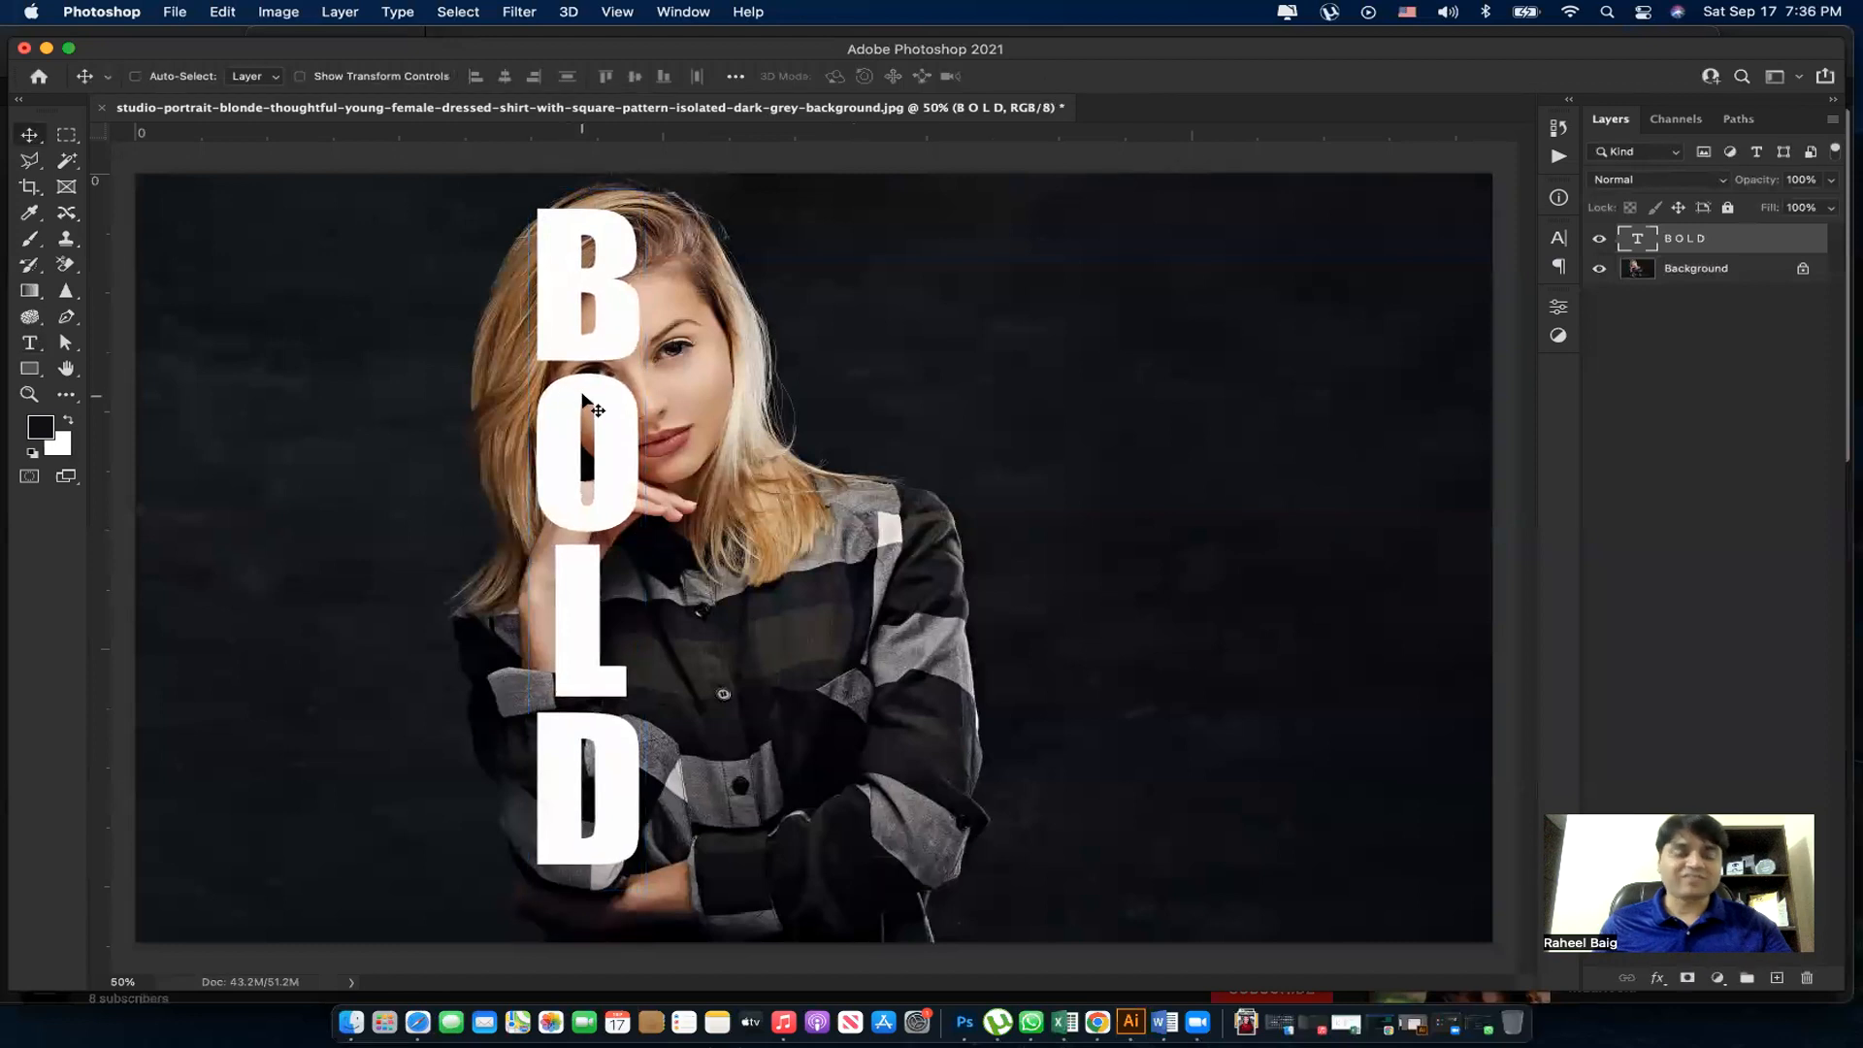
Step: Try the BOLD text in other positions, including the empty dark background beside the woman, and bring it back over her
{"action": "mouse_move", "coordinate": [603, 414]}
{"action": "left_mouse_down"}
{"action": "mouse_move", "coordinate": [611, 373]}
{"action": "mouse_move", "coordinate": [587, 429]}
{"action": "left_mouse_up"}
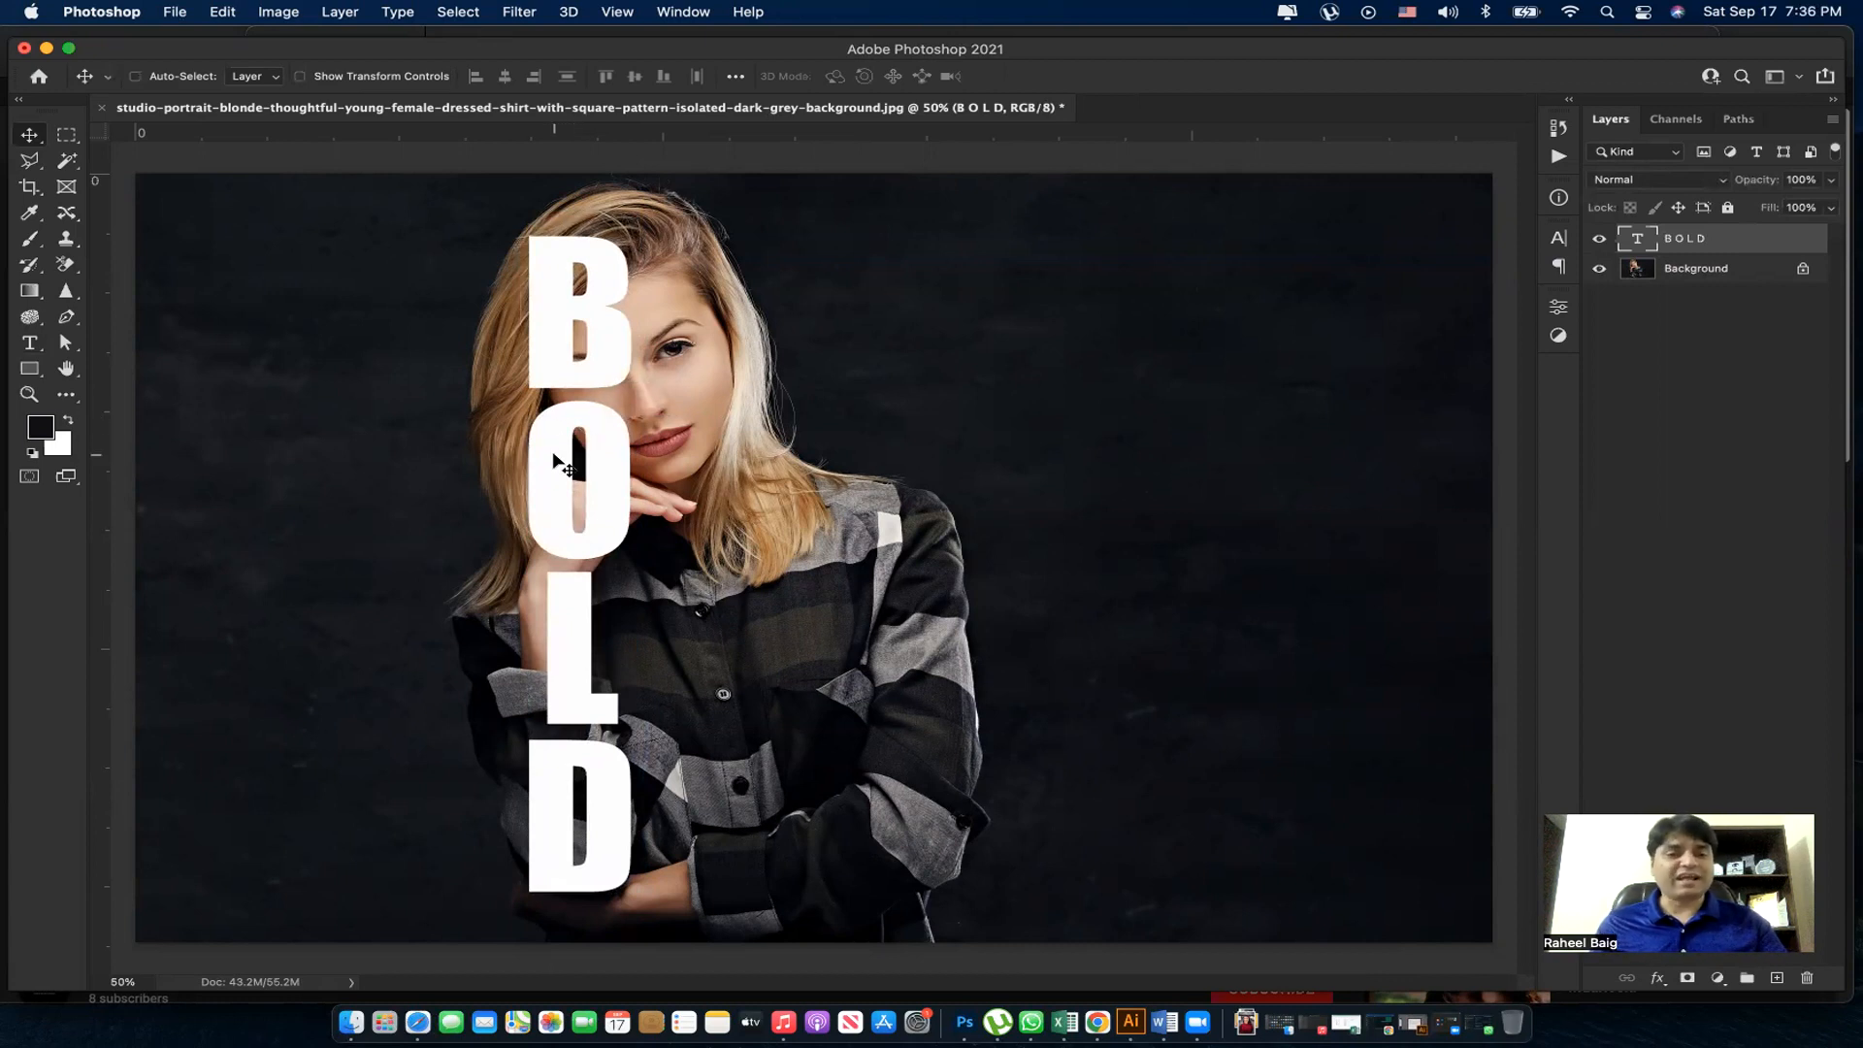
{"action": "mouse_move", "coordinate": [576, 458]}
{"action": "left_mouse_down"}
{"action": "mouse_move", "coordinate": [974, 475]}
{"action": "mouse_move", "coordinate": [176, 448]}
{"action": "mouse_move", "coordinate": [1106, 476]}
{"action": "mouse_move", "coordinate": [639, 480]}
{"action": "mouse_move", "coordinate": [565, 465]}
{"action": "mouse_move", "coordinate": [596, 405]}
{"action": "mouse_move", "coordinate": [621, 422]}
{"action": "mouse_move", "coordinate": [538, 419]}
{"action": "mouse_move", "coordinate": [552, 440]}
{"action": "left_mouse_up"}
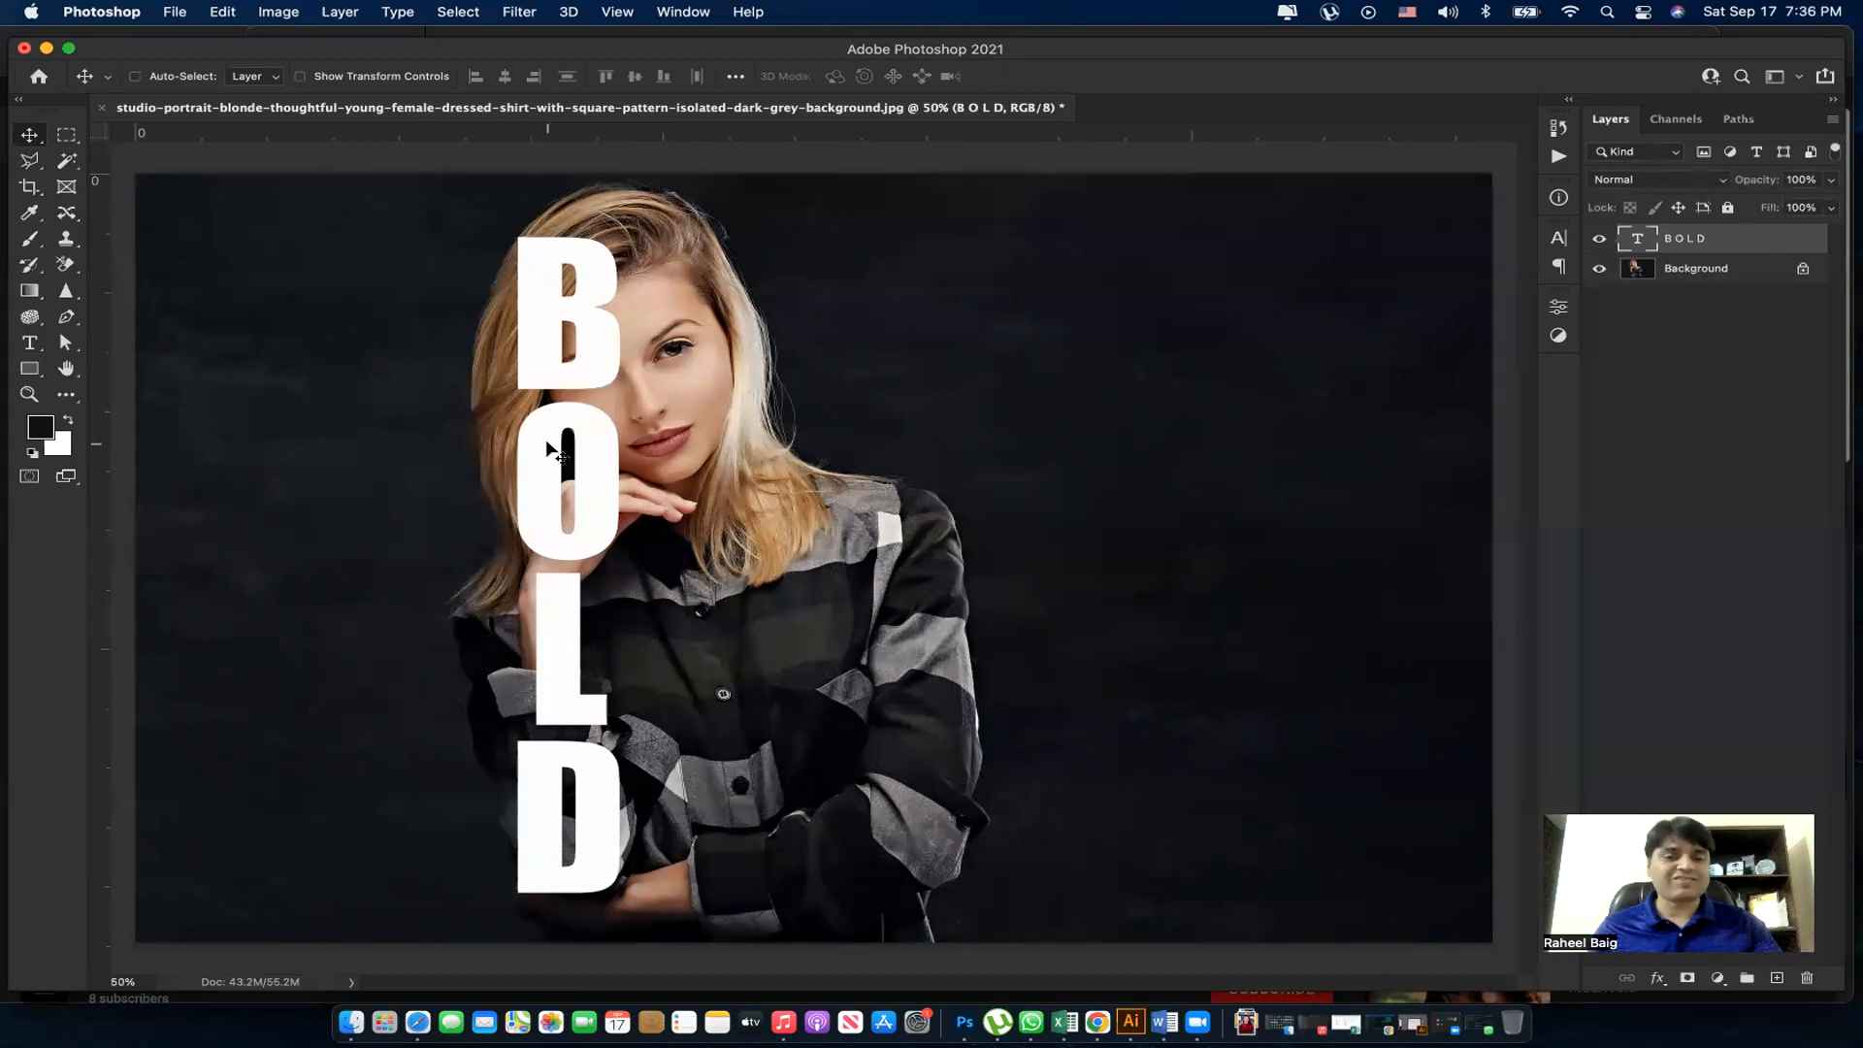
{"action": "left_click_drag", "start_coordinate": [554, 449], "coordinate": [1122, 480]}
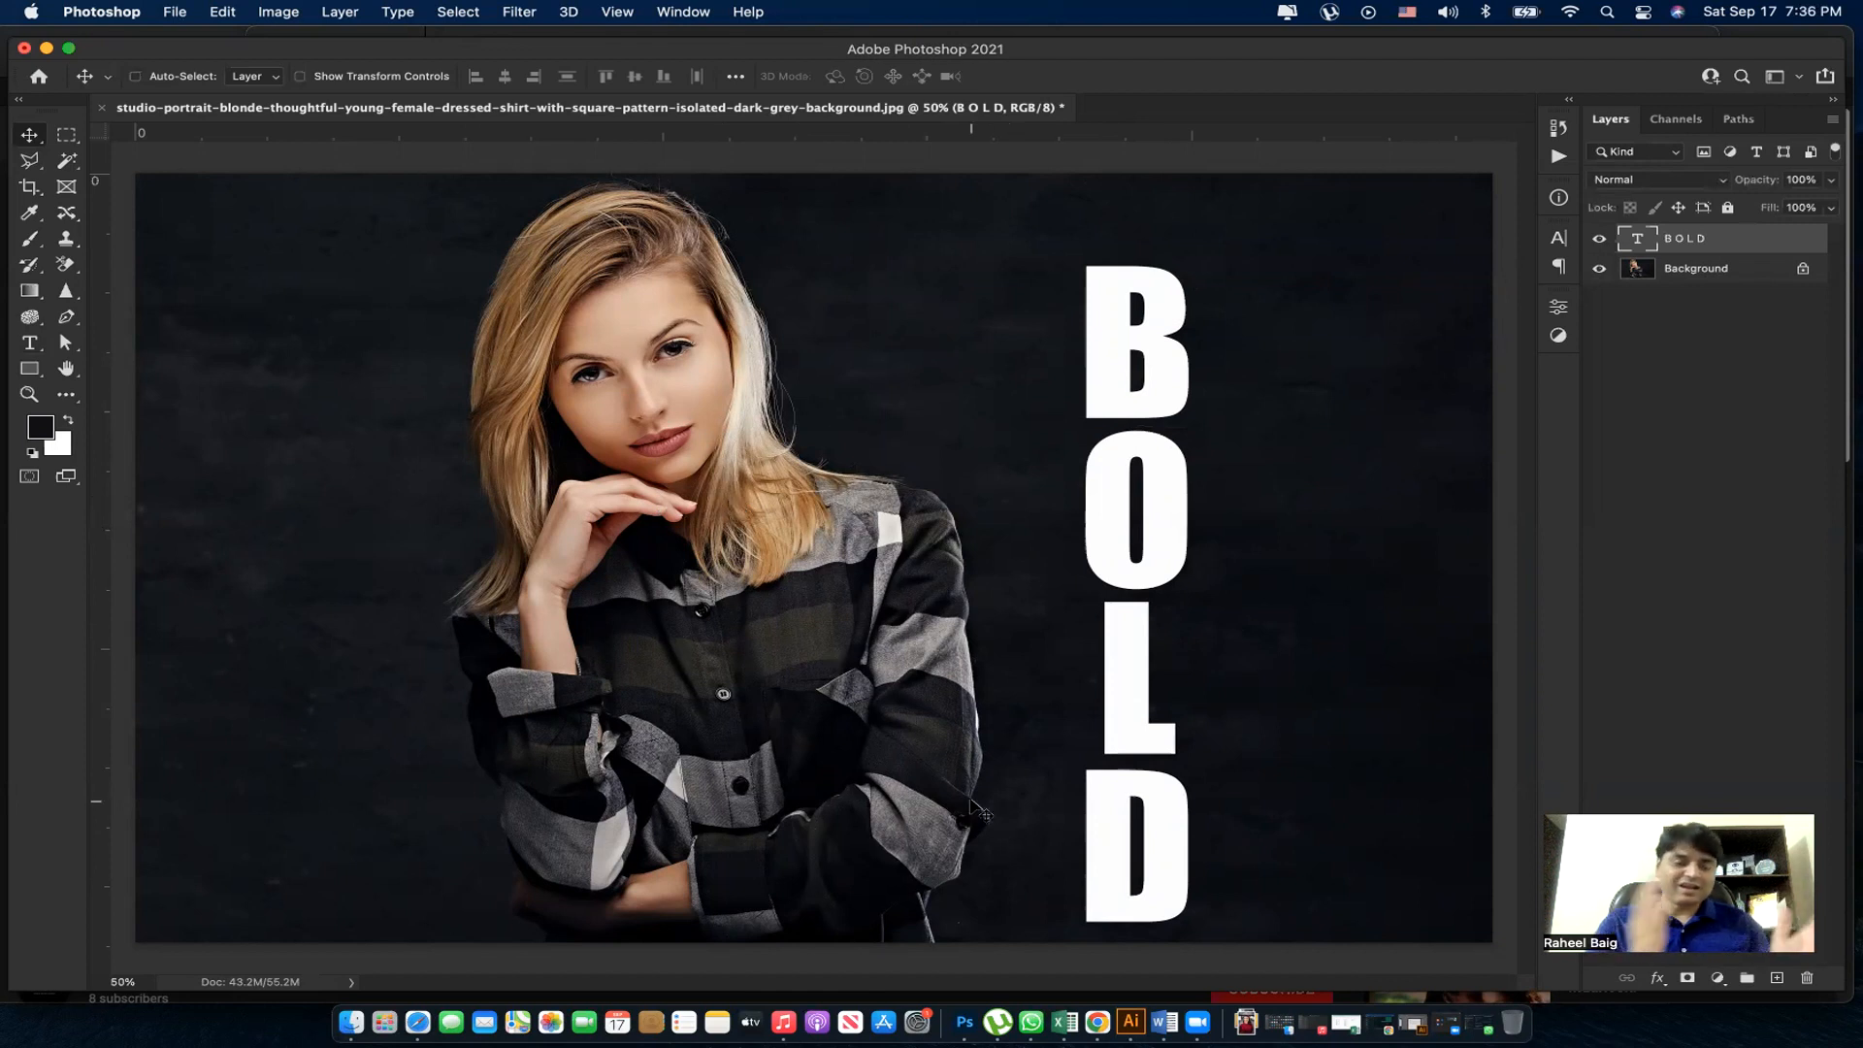
{"action": "left_click_drag", "start_coordinate": [1082, 594], "coordinate": [571, 587]}
Step: Scale the BOLD text to 107.50% and place it over the left half of the woman's face and body
{"action": "key", "text": "super+t"}
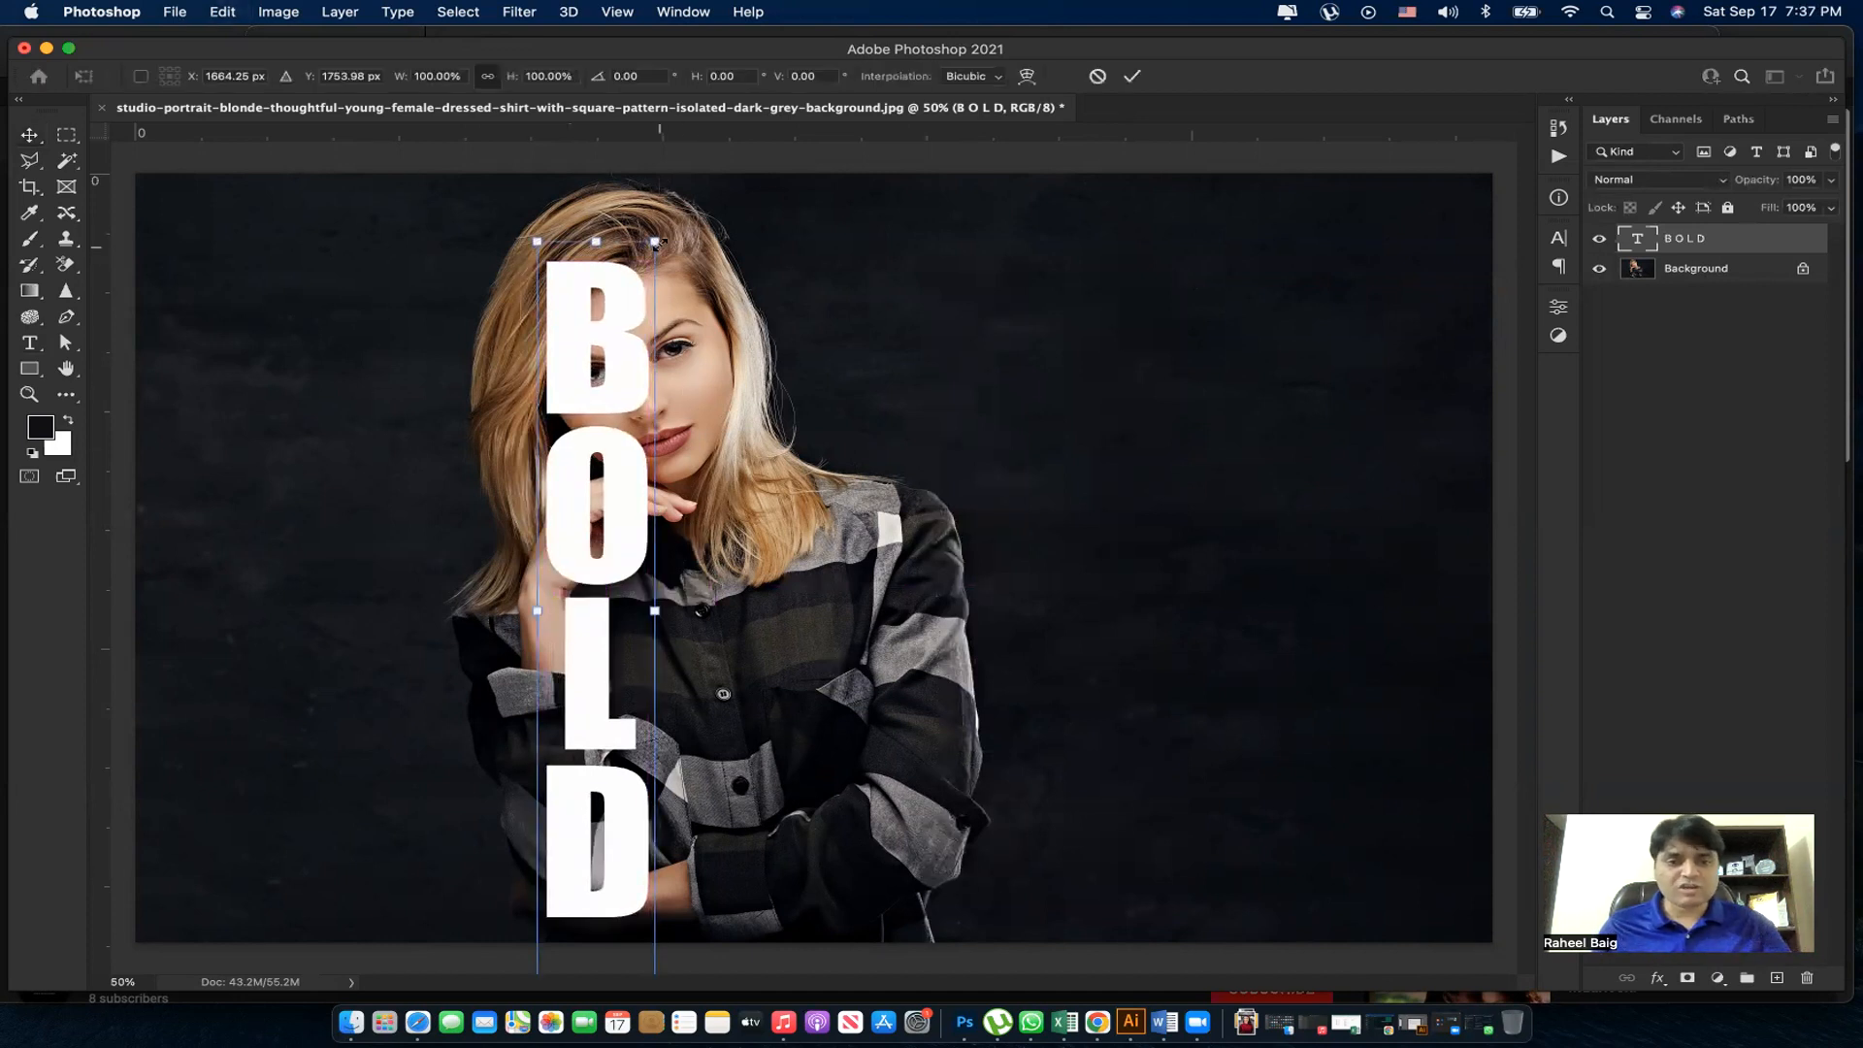
{"action": "left_click_drag", "start_coordinate": [663, 237], "coordinate": [692, 181]}
{"action": "key", "text": "Return"}
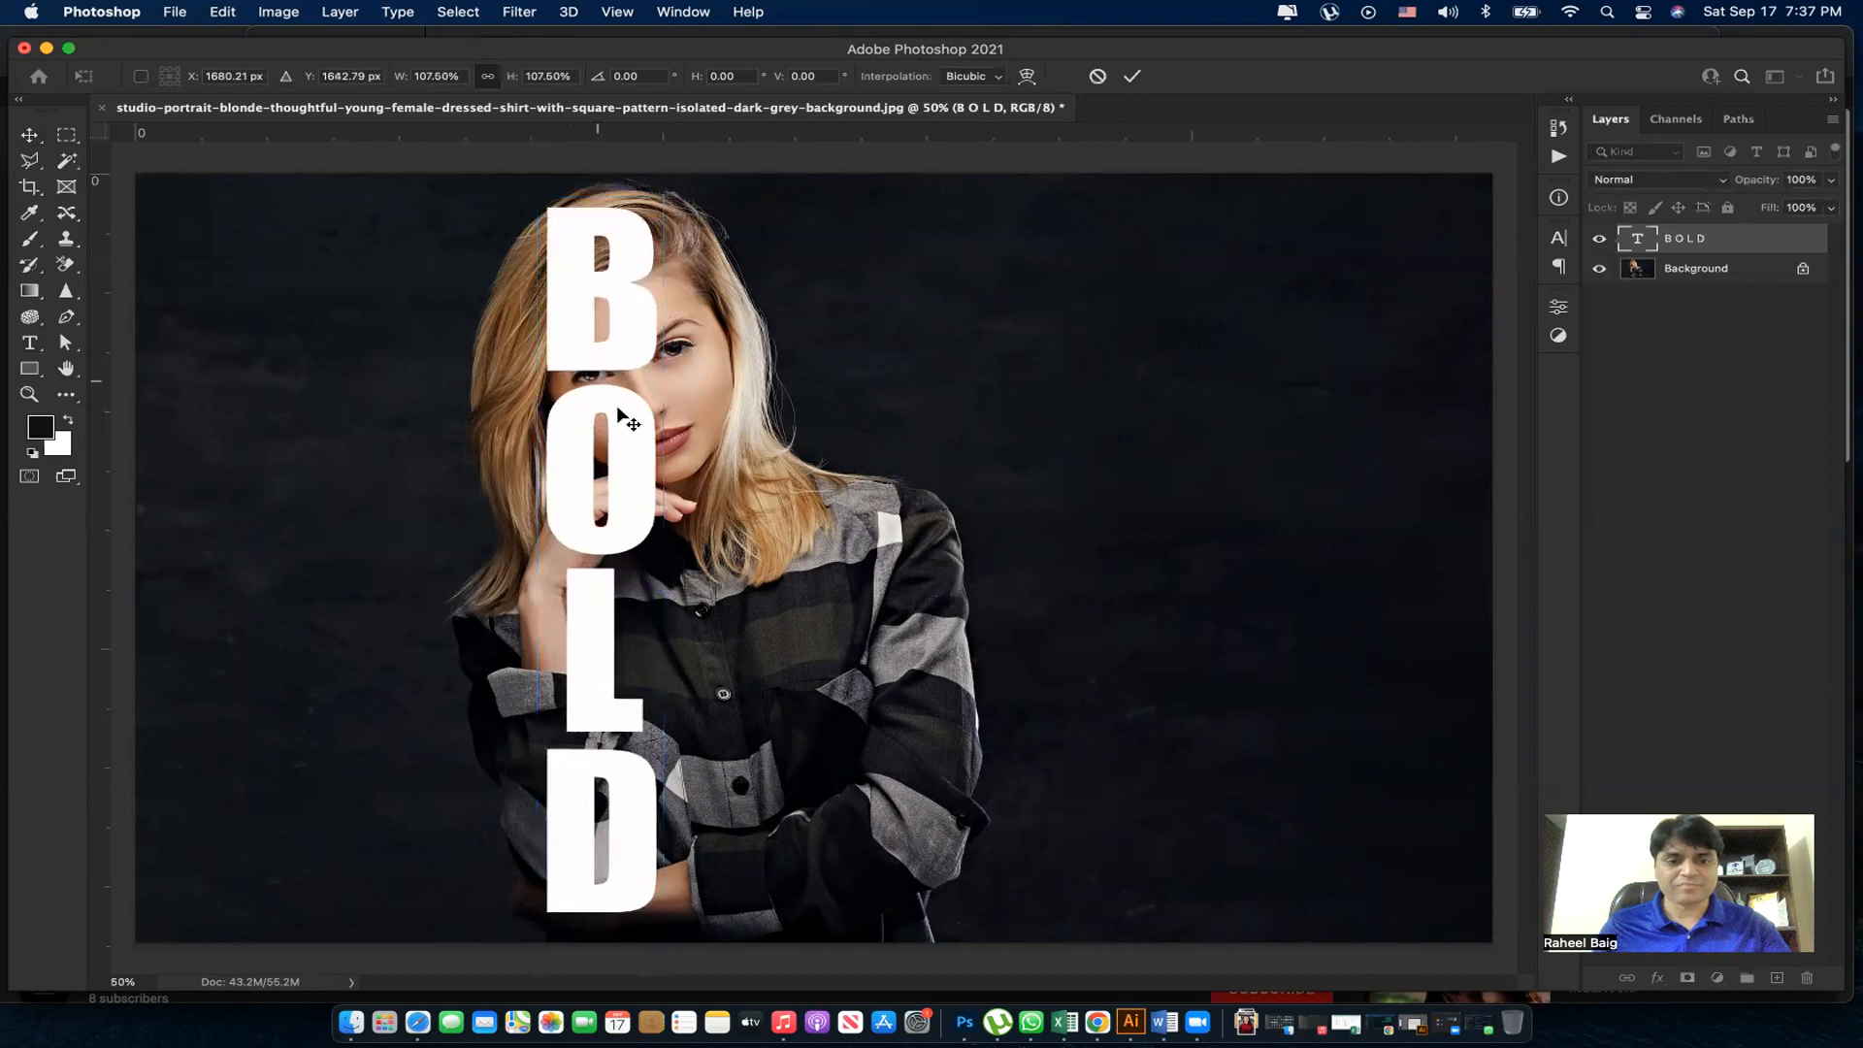
{"action": "left_click_drag", "start_coordinate": [618, 430], "coordinate": [605, 333]}
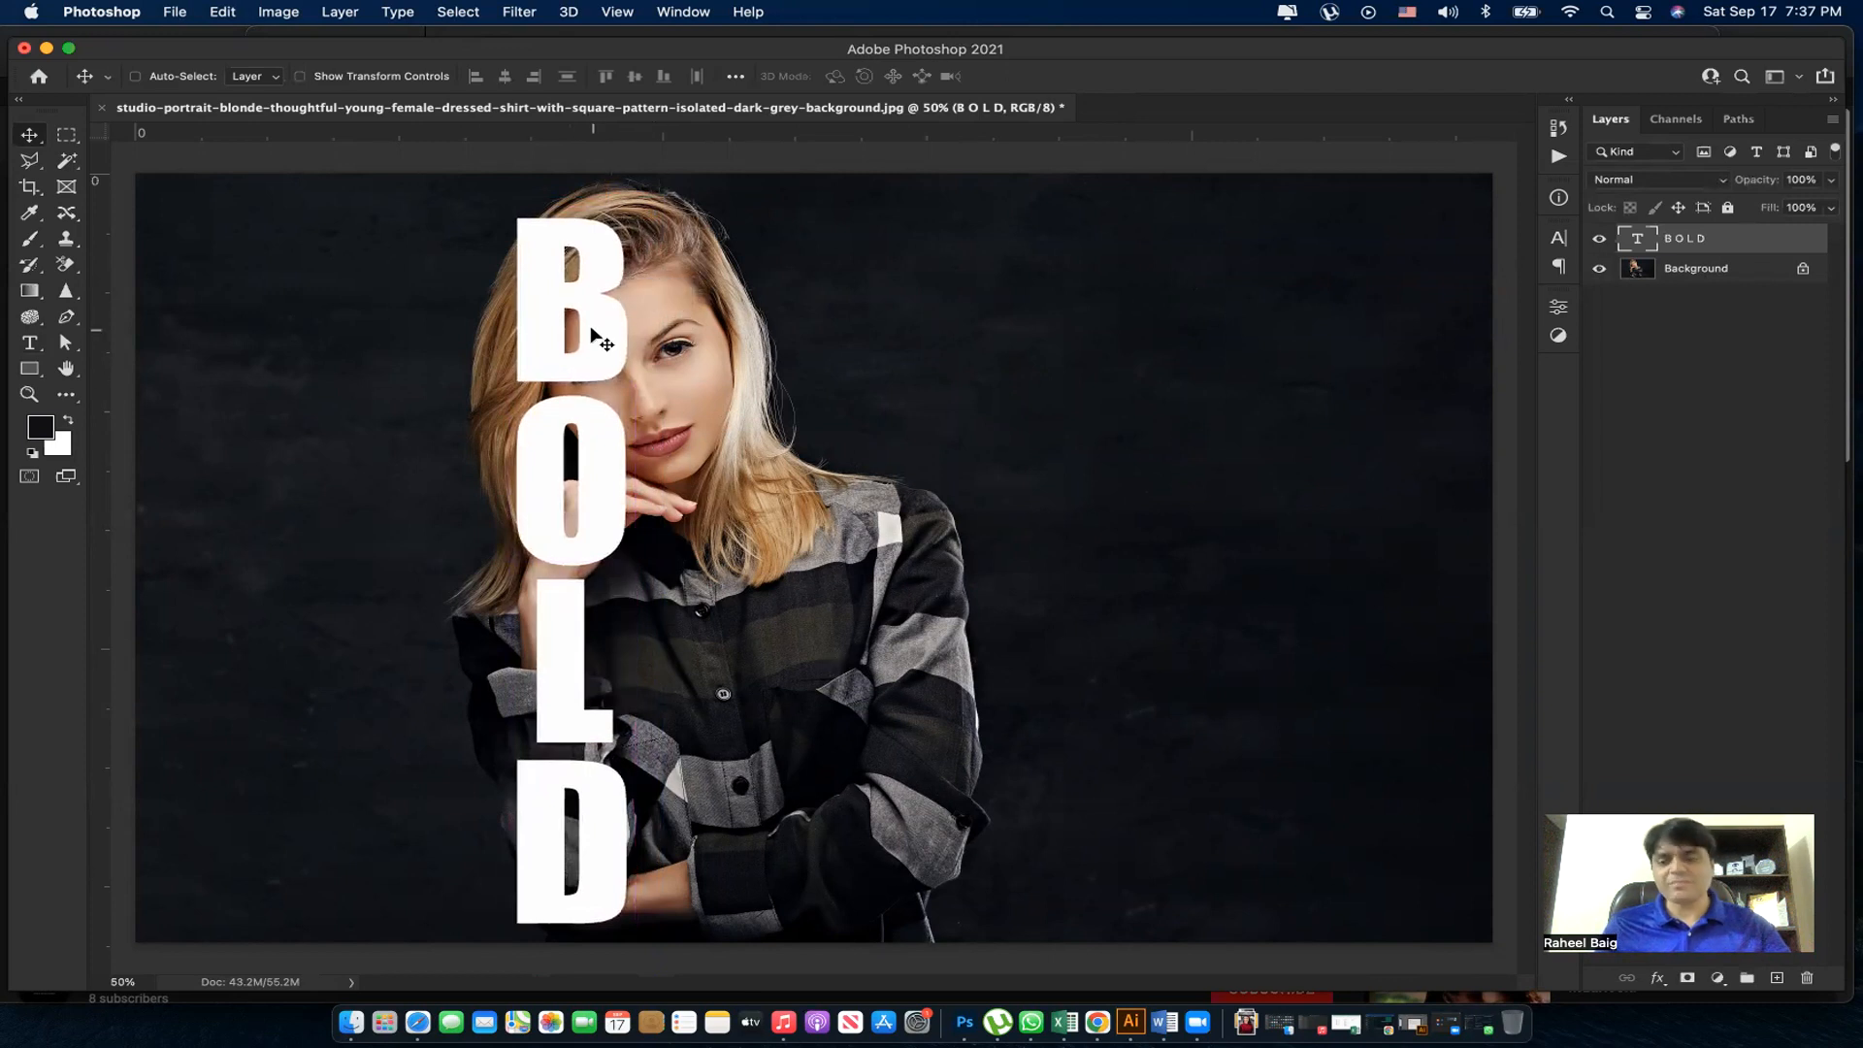
Step: Convert the BOLD text layer to a smart object and give it a 6 px white outside stroke
{"action": "right_click", "coordinate": [1680, 245]}
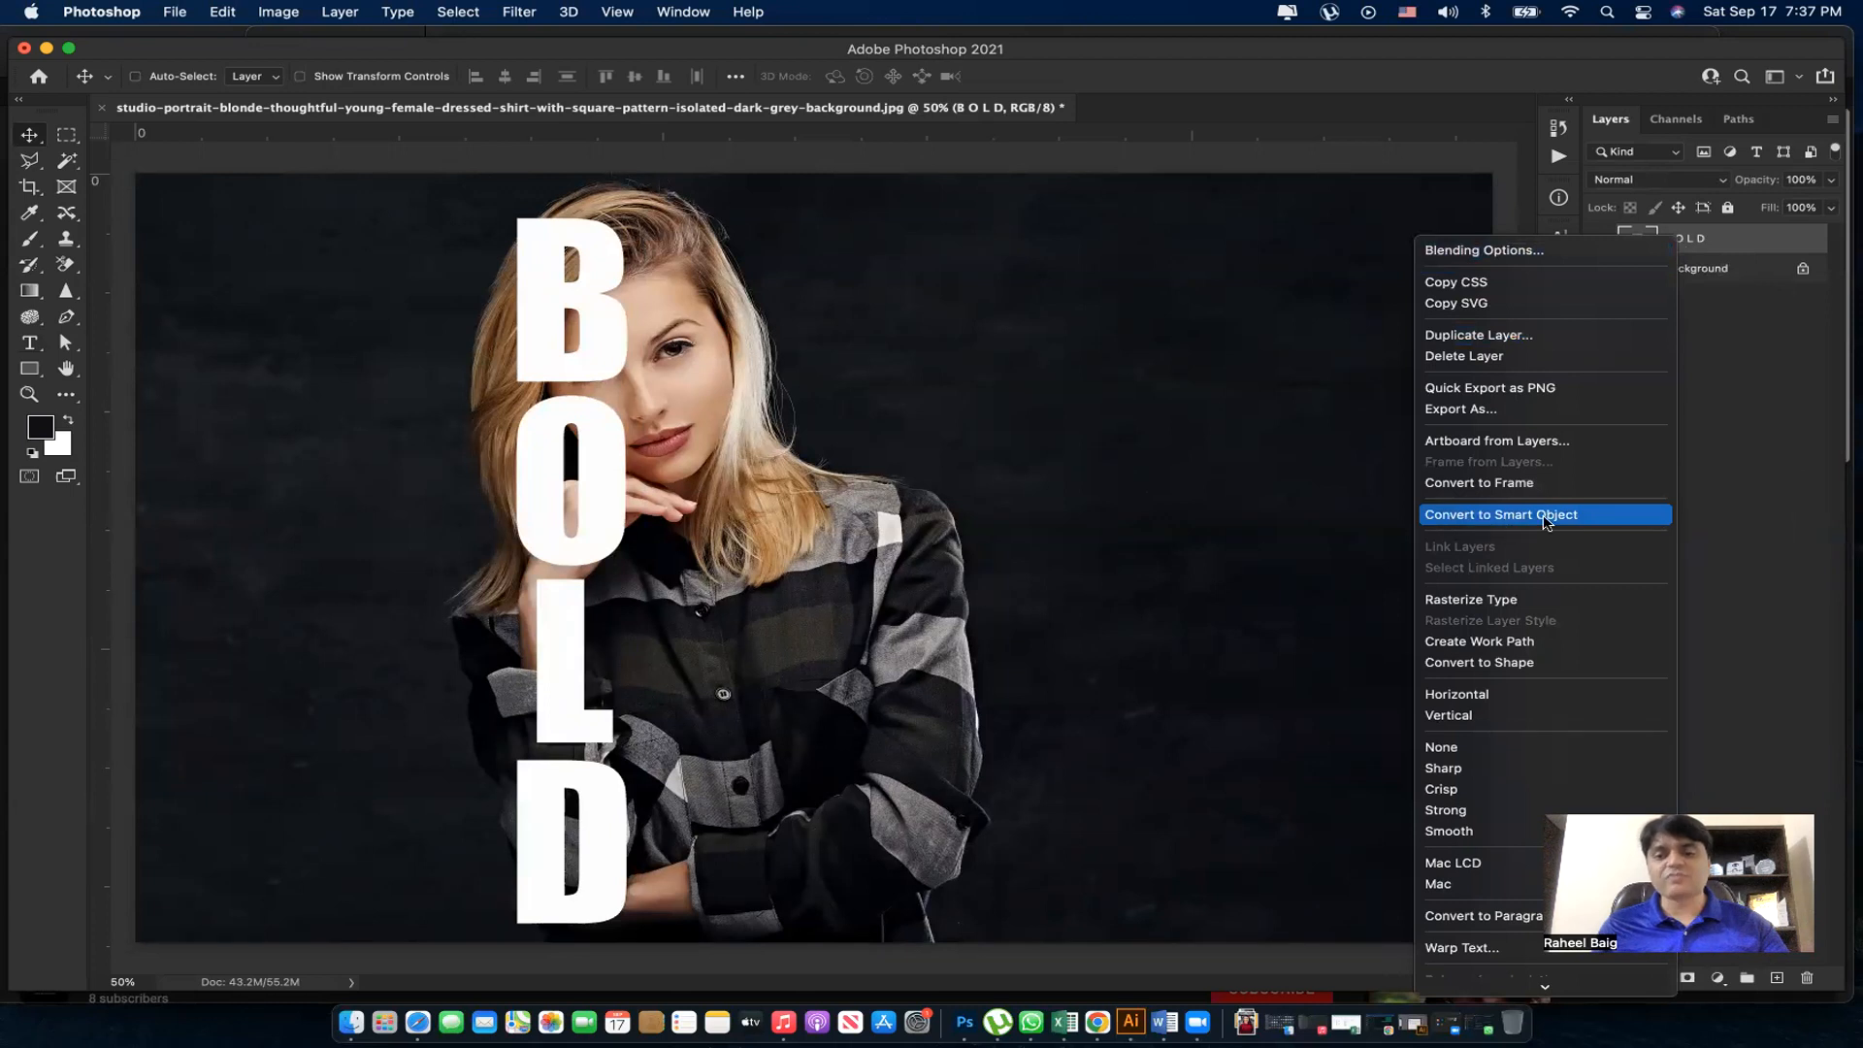
{"action": "left_click", "coordinate": [1549, 516]}
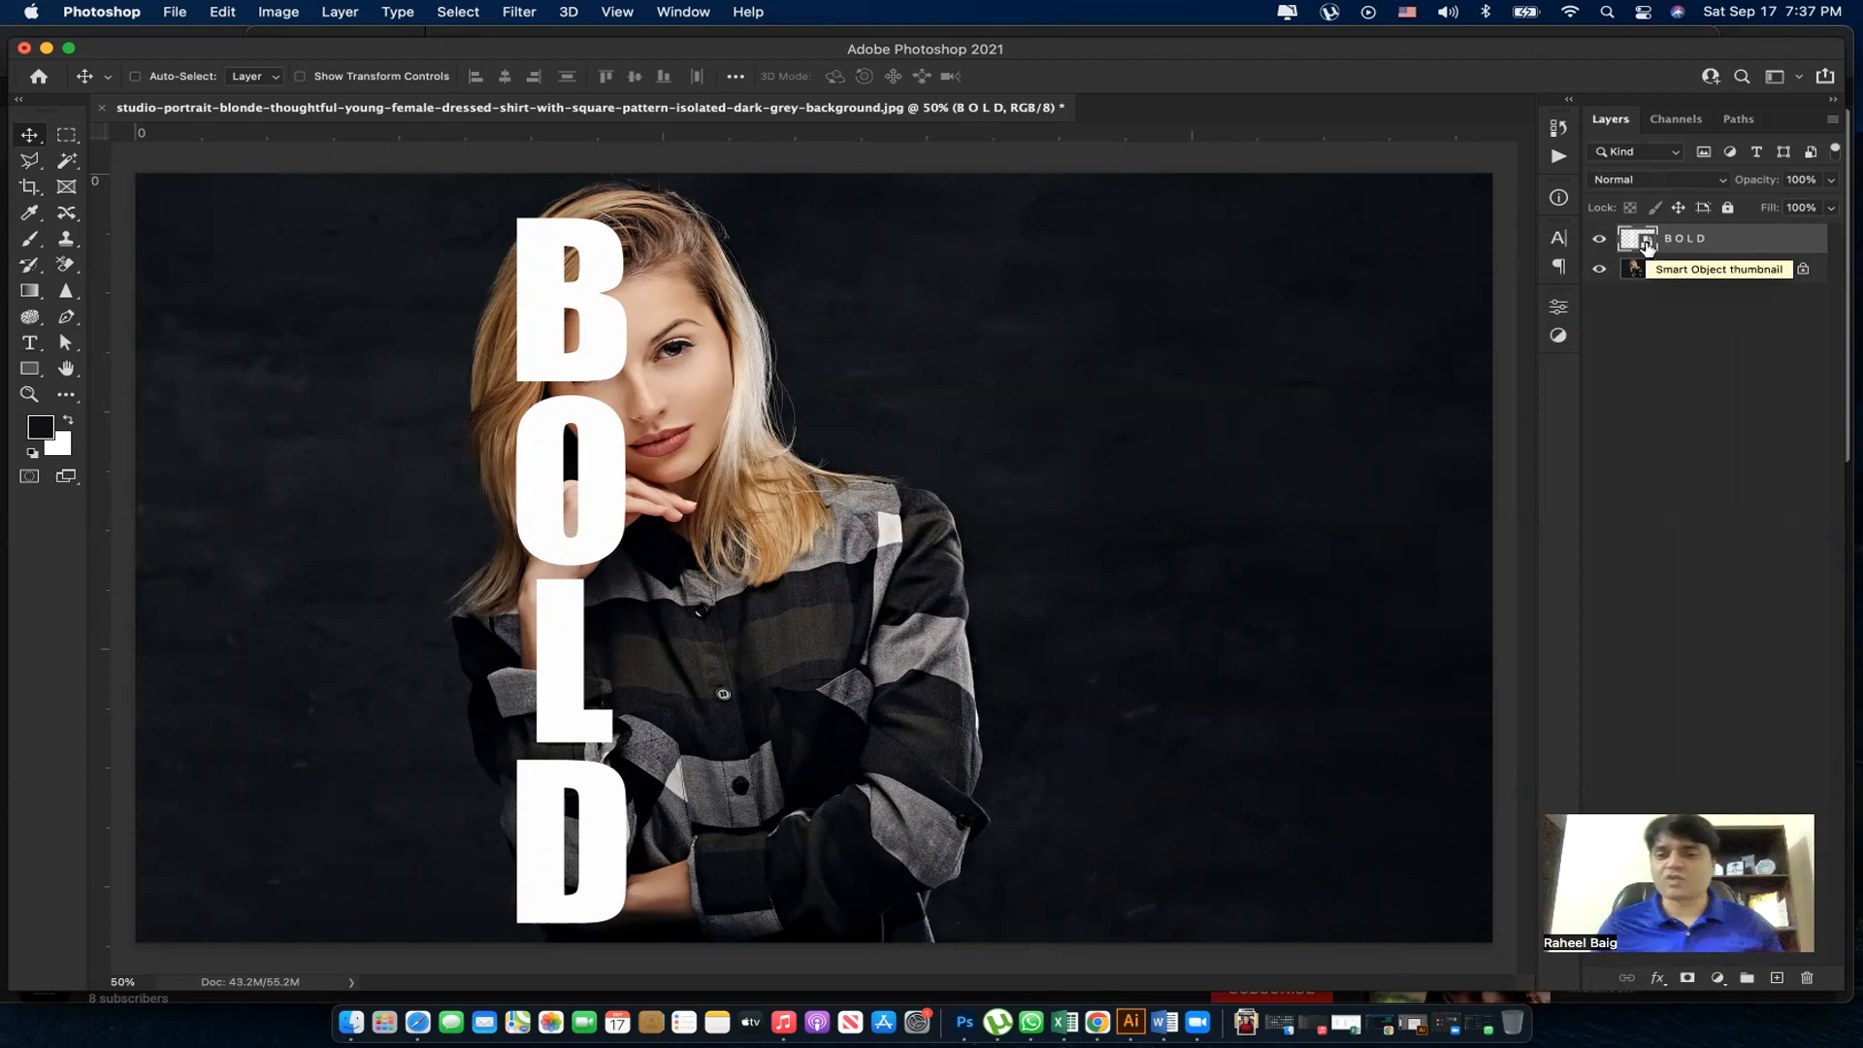
{"action": "right_click", "coordinate": [1717, 248]}
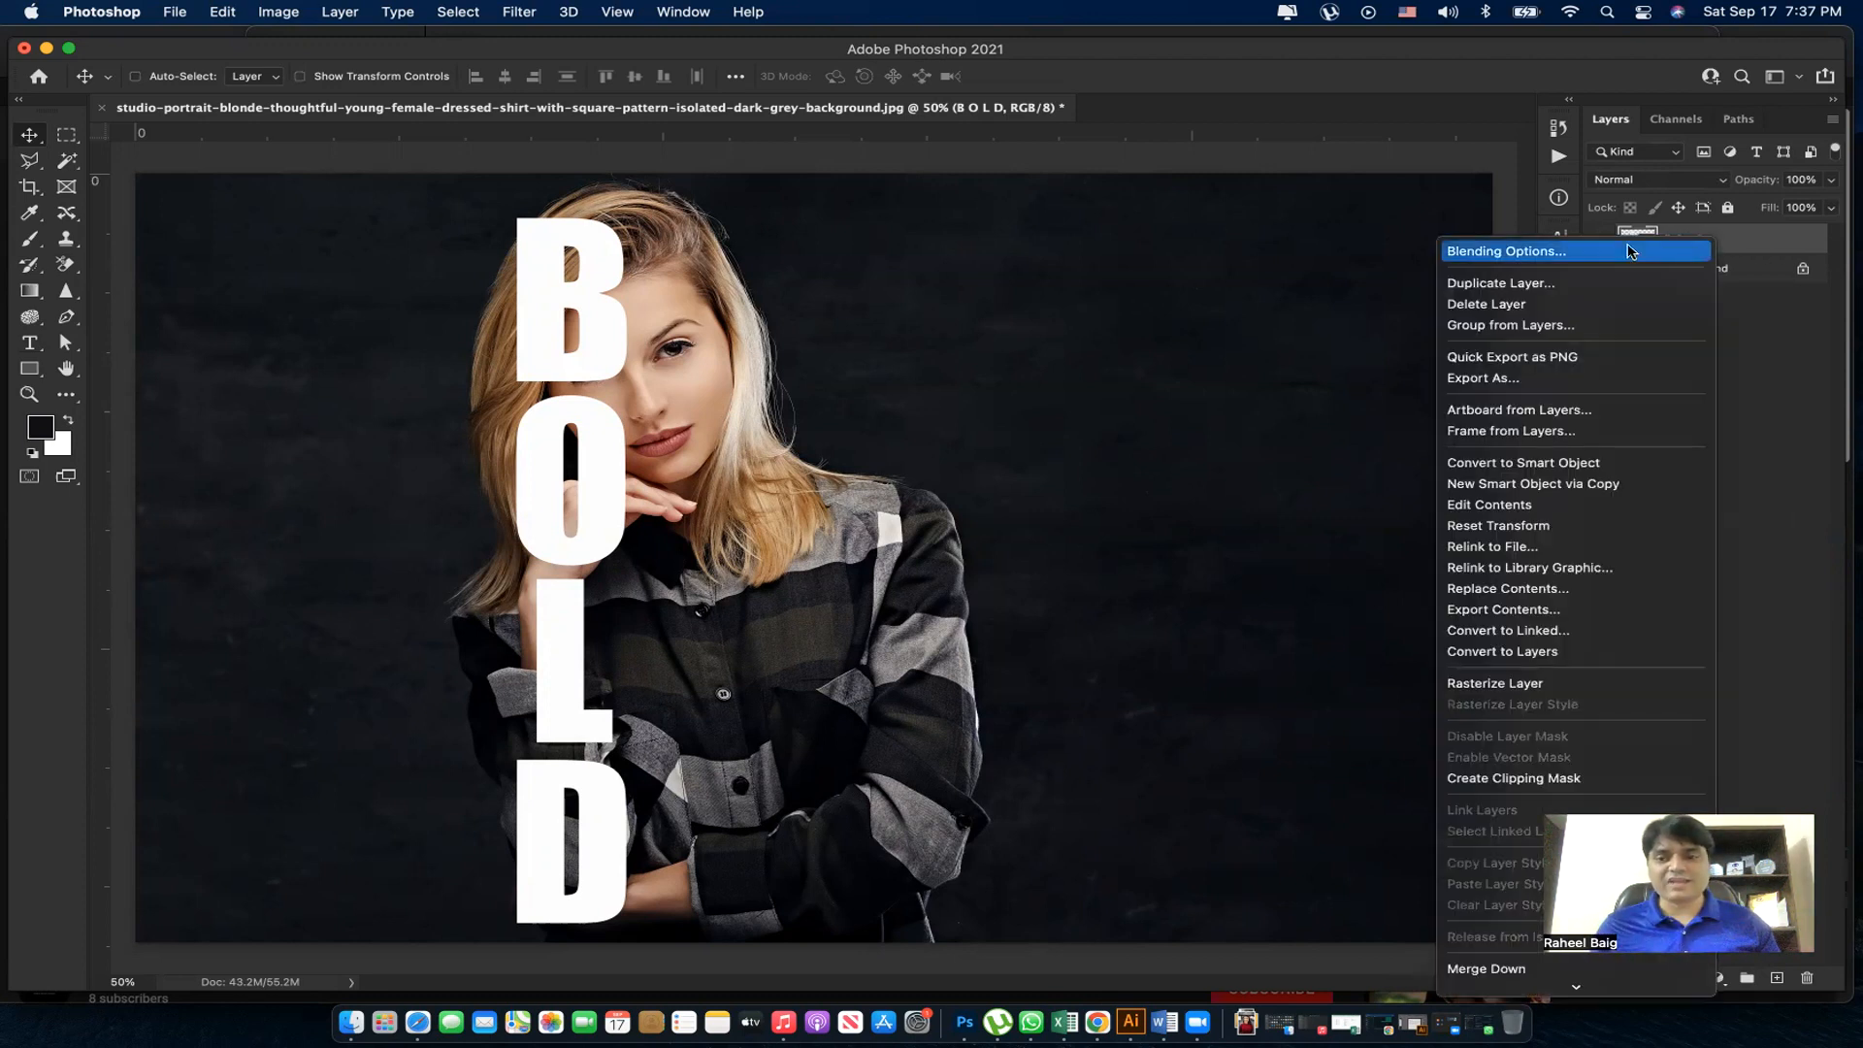
{"action": "left_click", "coordinate": [1550, 254]}
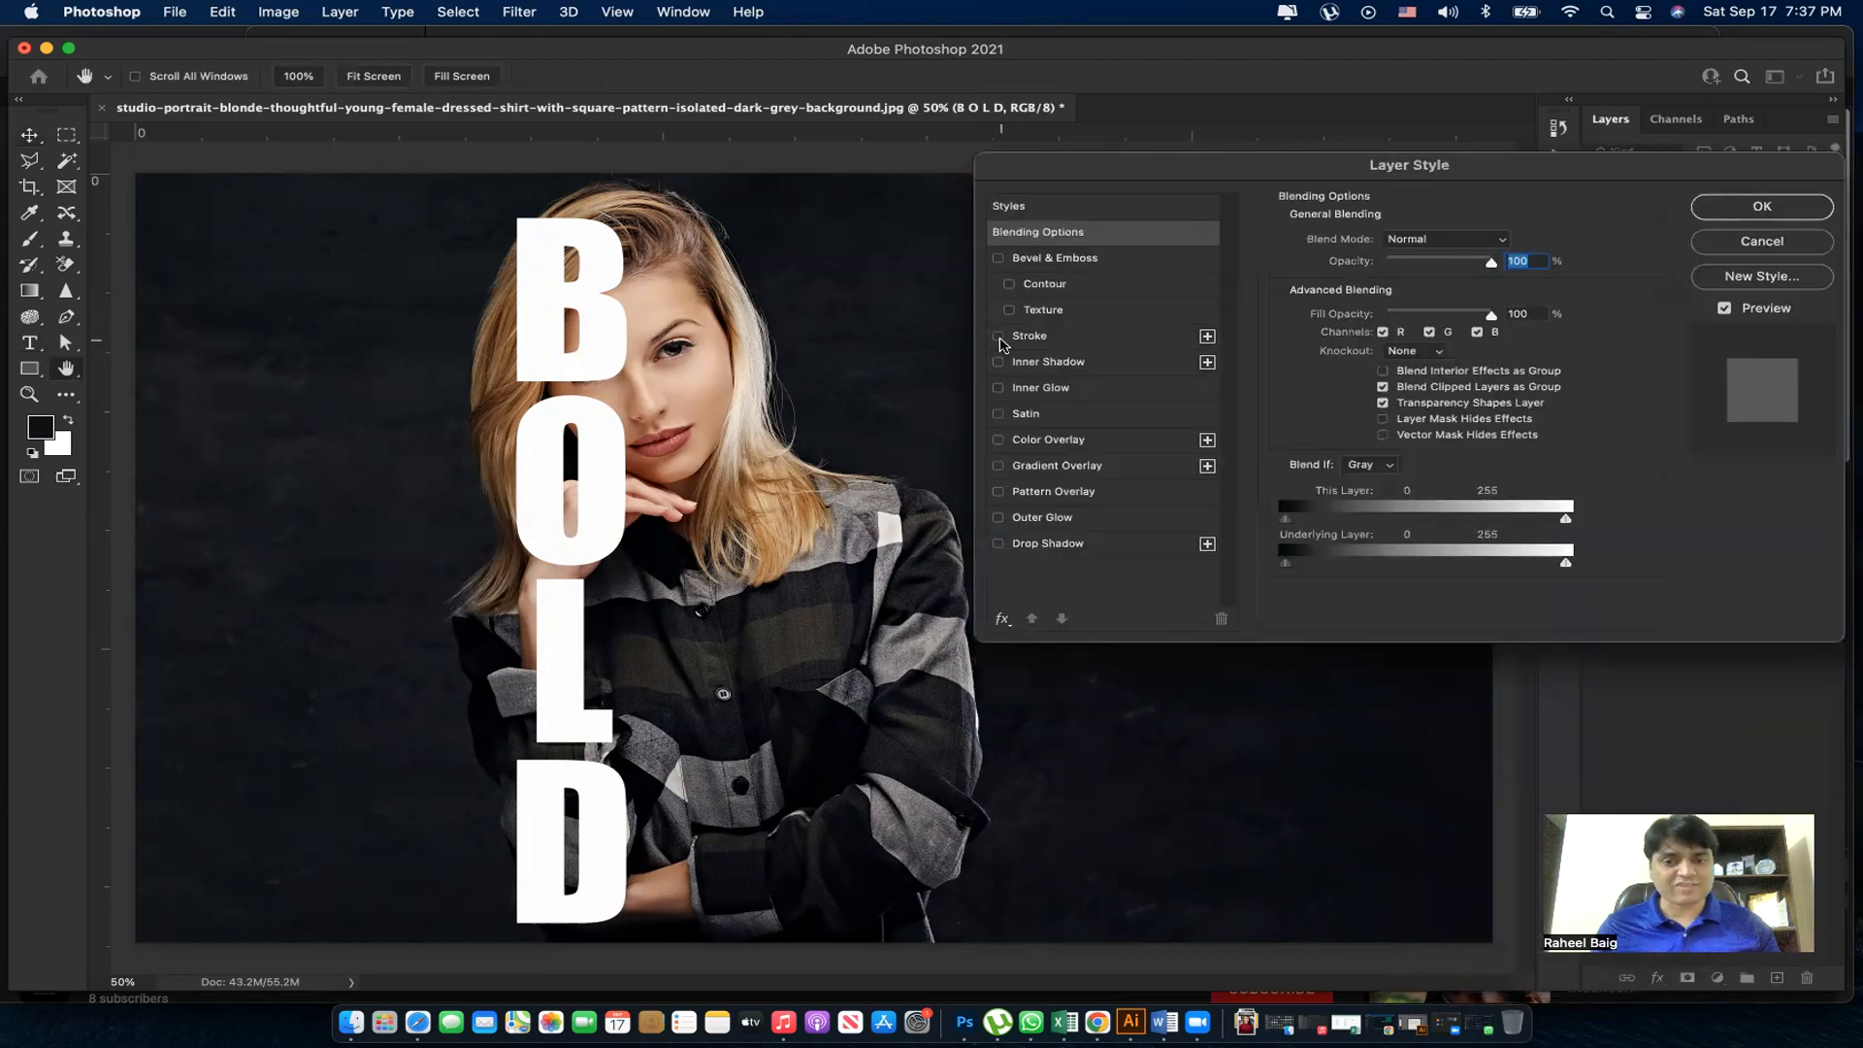
{"action": "left_click", "coordinate": [999, 337]}
{"action": "left_click", "coordinate": [1019, 340]}
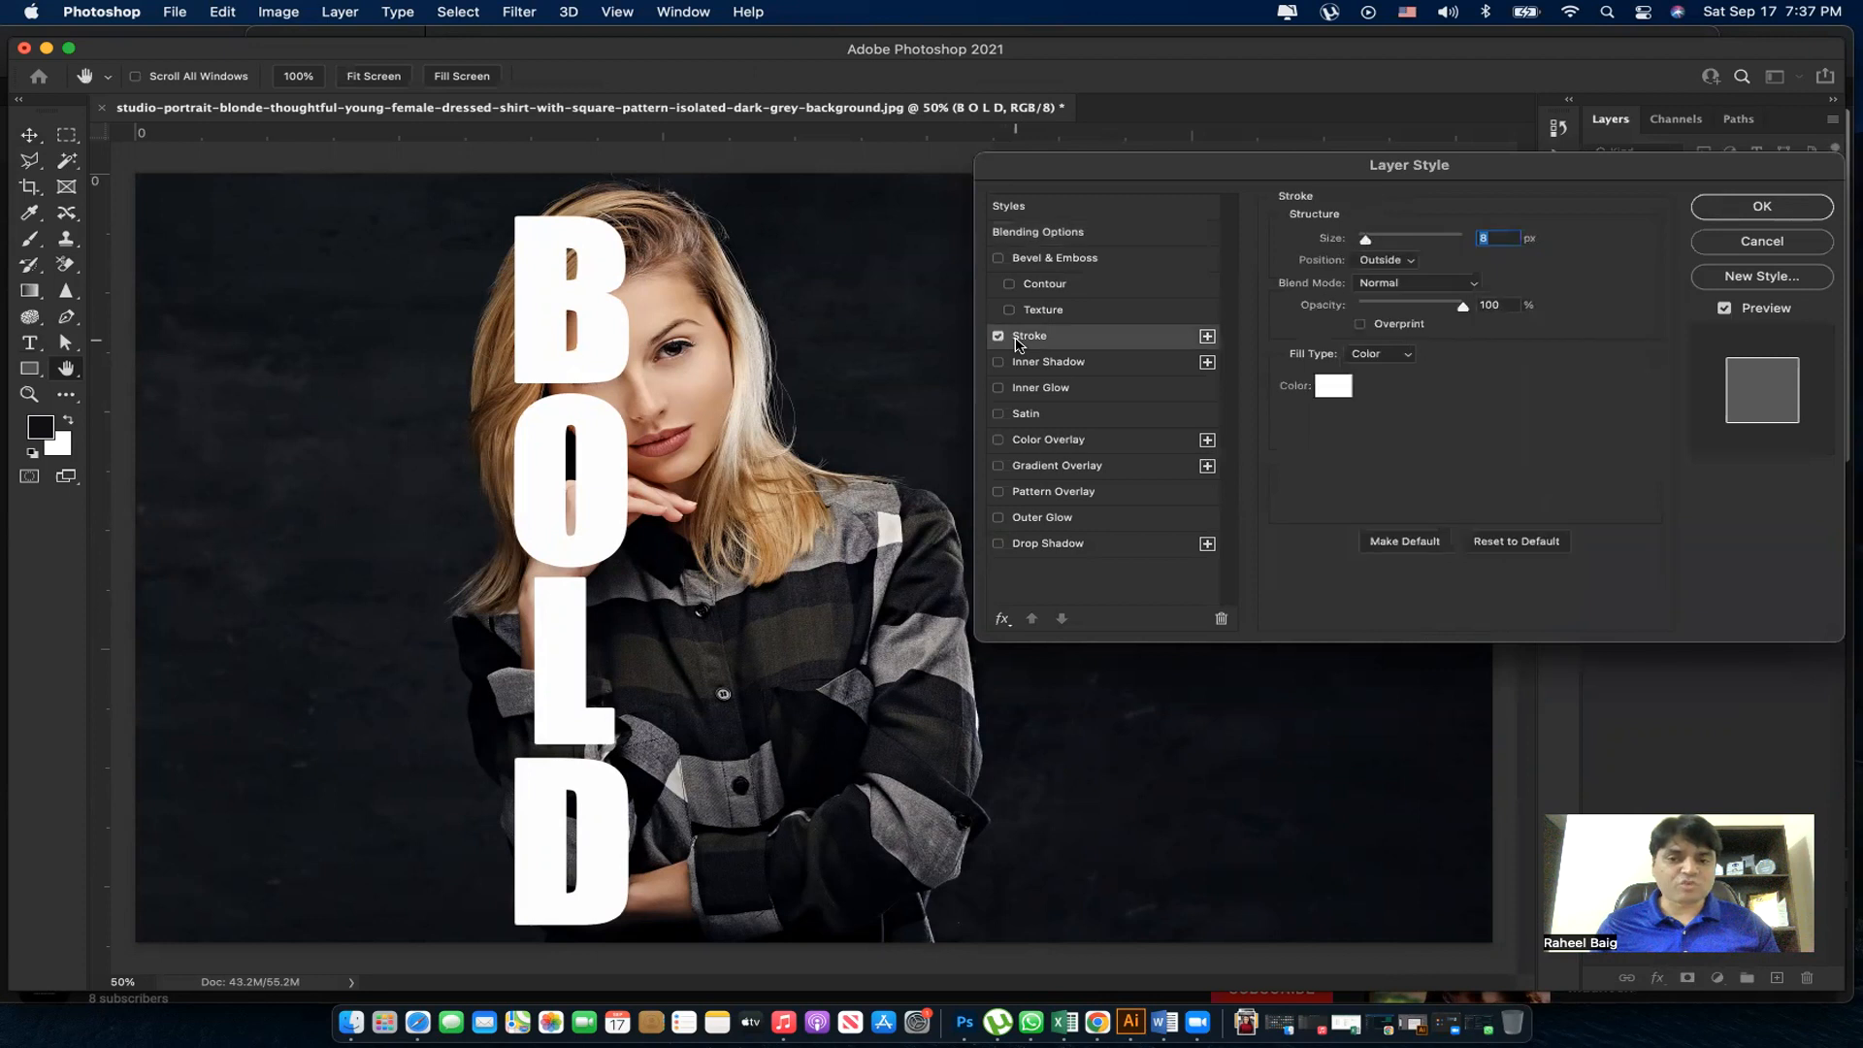
{"action": "left_click_drag", "start_coordinate": [1375, 248], "coordinate": [1365, 249]}
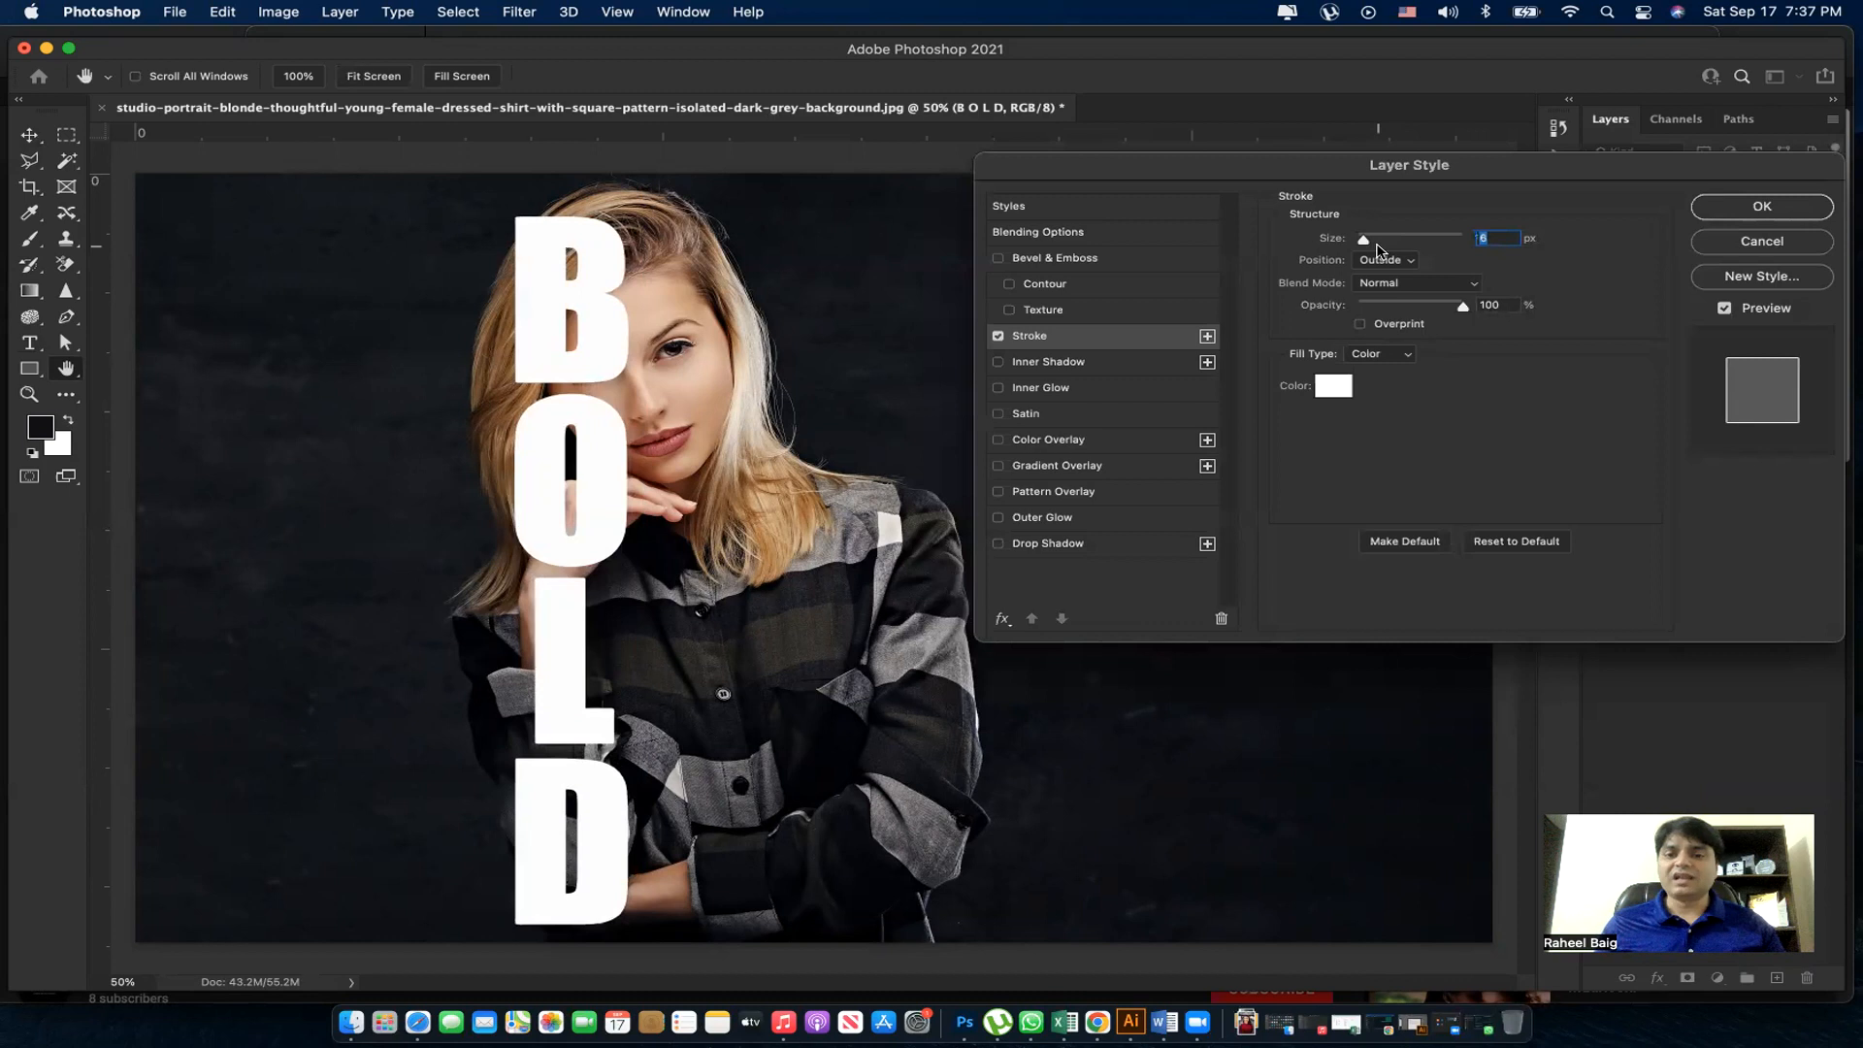
{"action": "left_click", "coordinate": [1733, 207]}
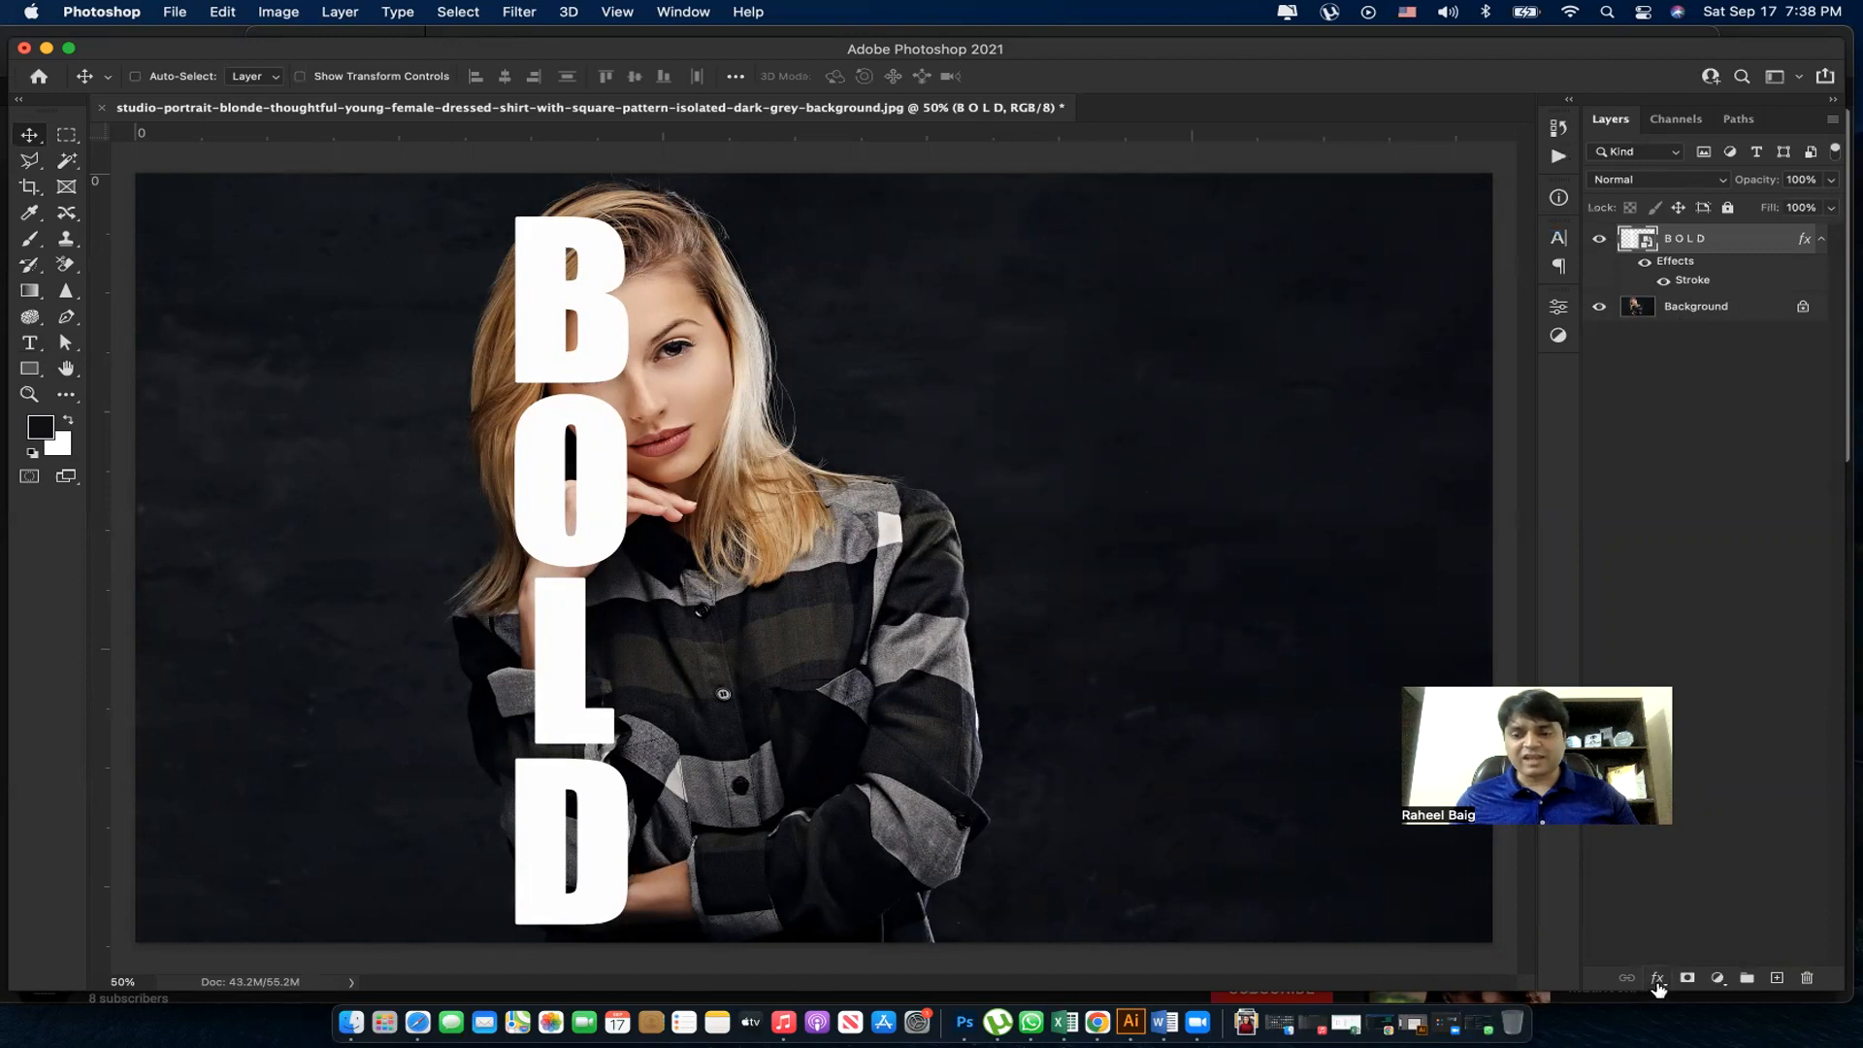
{"action": "left_click", "coordinate": [1659, 980]}
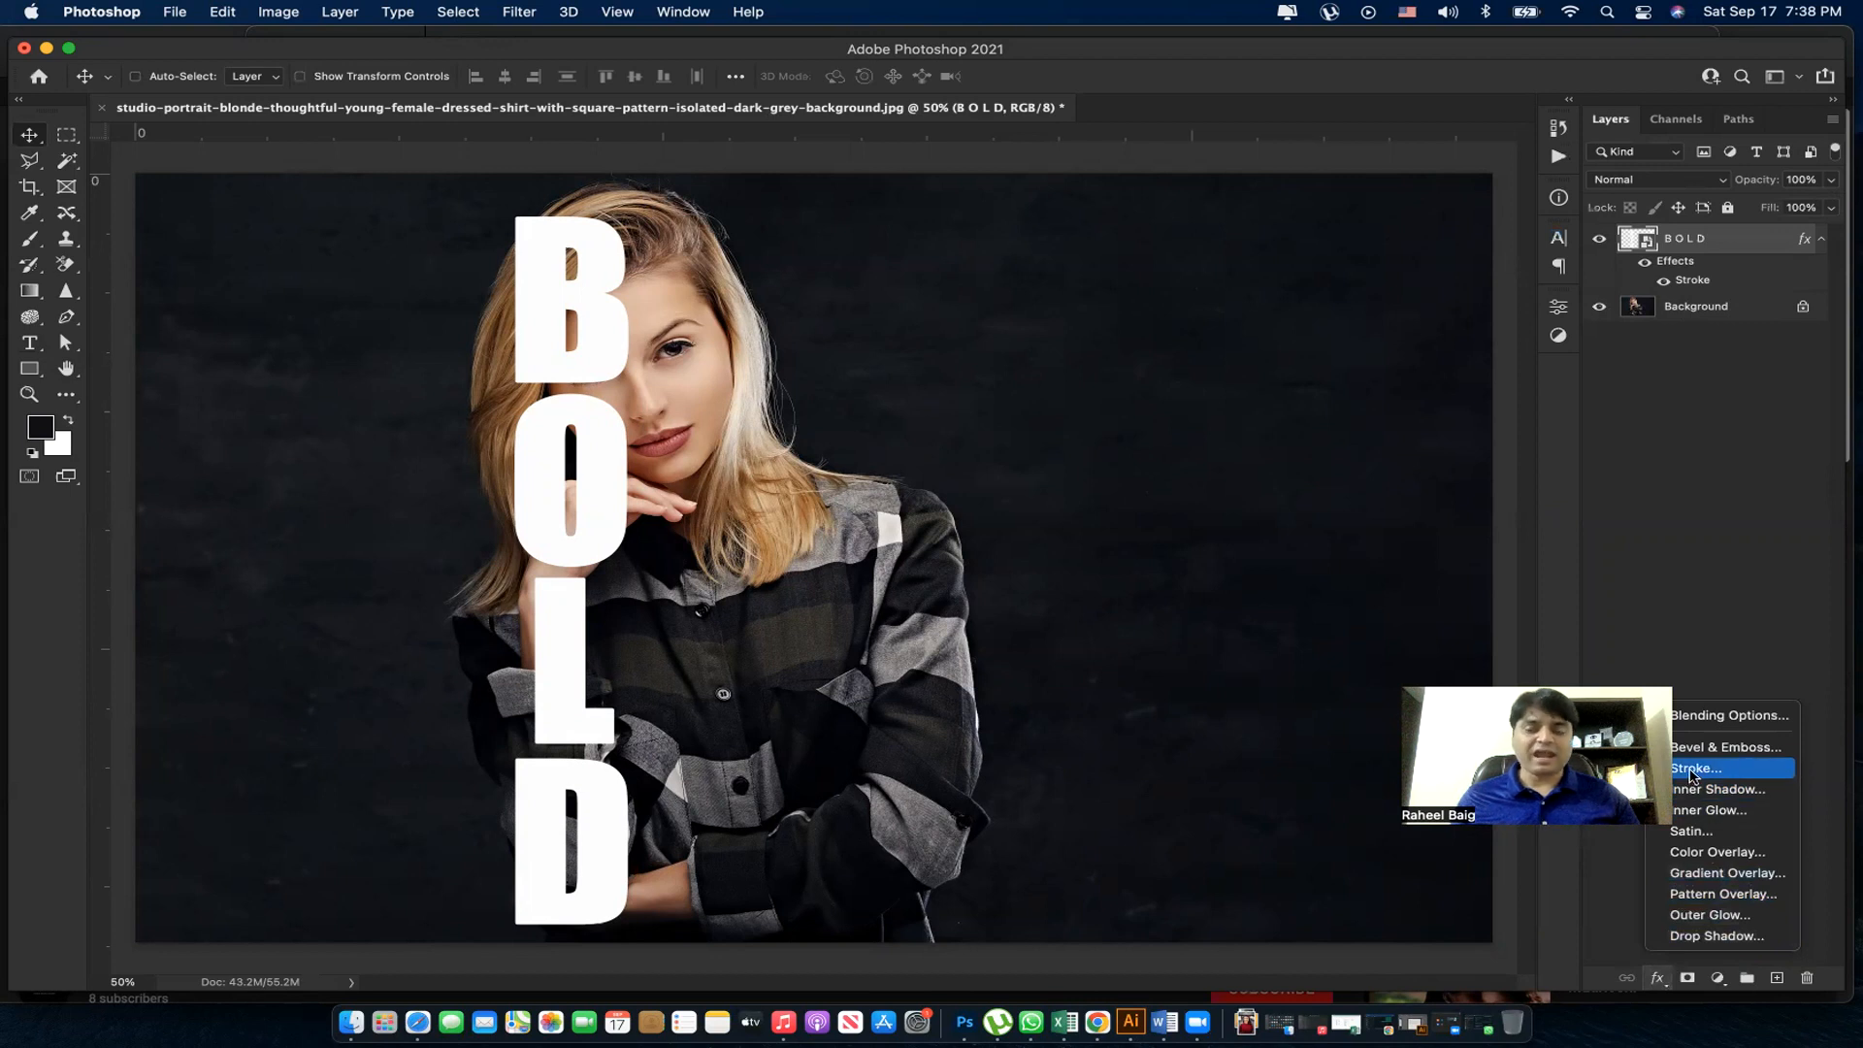
{"action": "left_click", "coordinate": [1681, 525]}
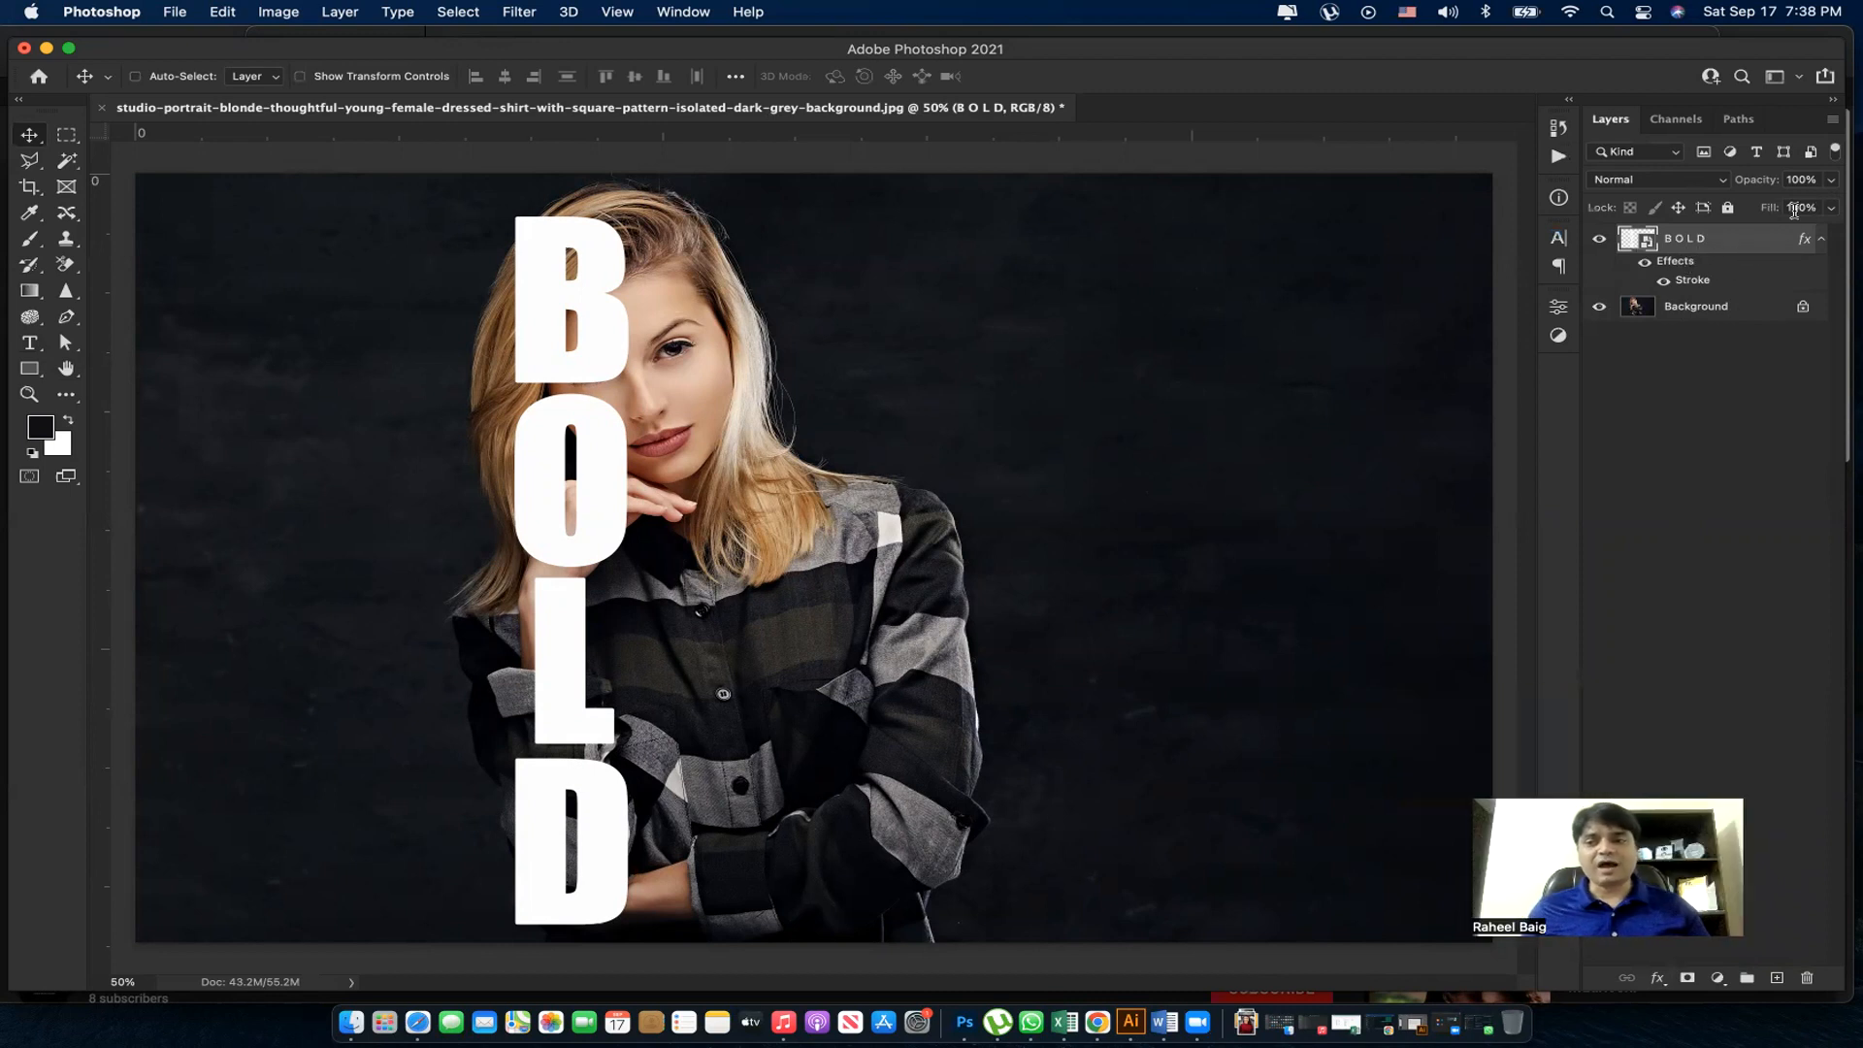
Step: Set the BOLD layer's fill to 0% and duplicate the layer
{"action": "left_click", "coordinate": [1832, 209]}
{"action": "left_click_drag", "start_coordinate": [1832, 233], "coordinate": [1726, 240]}
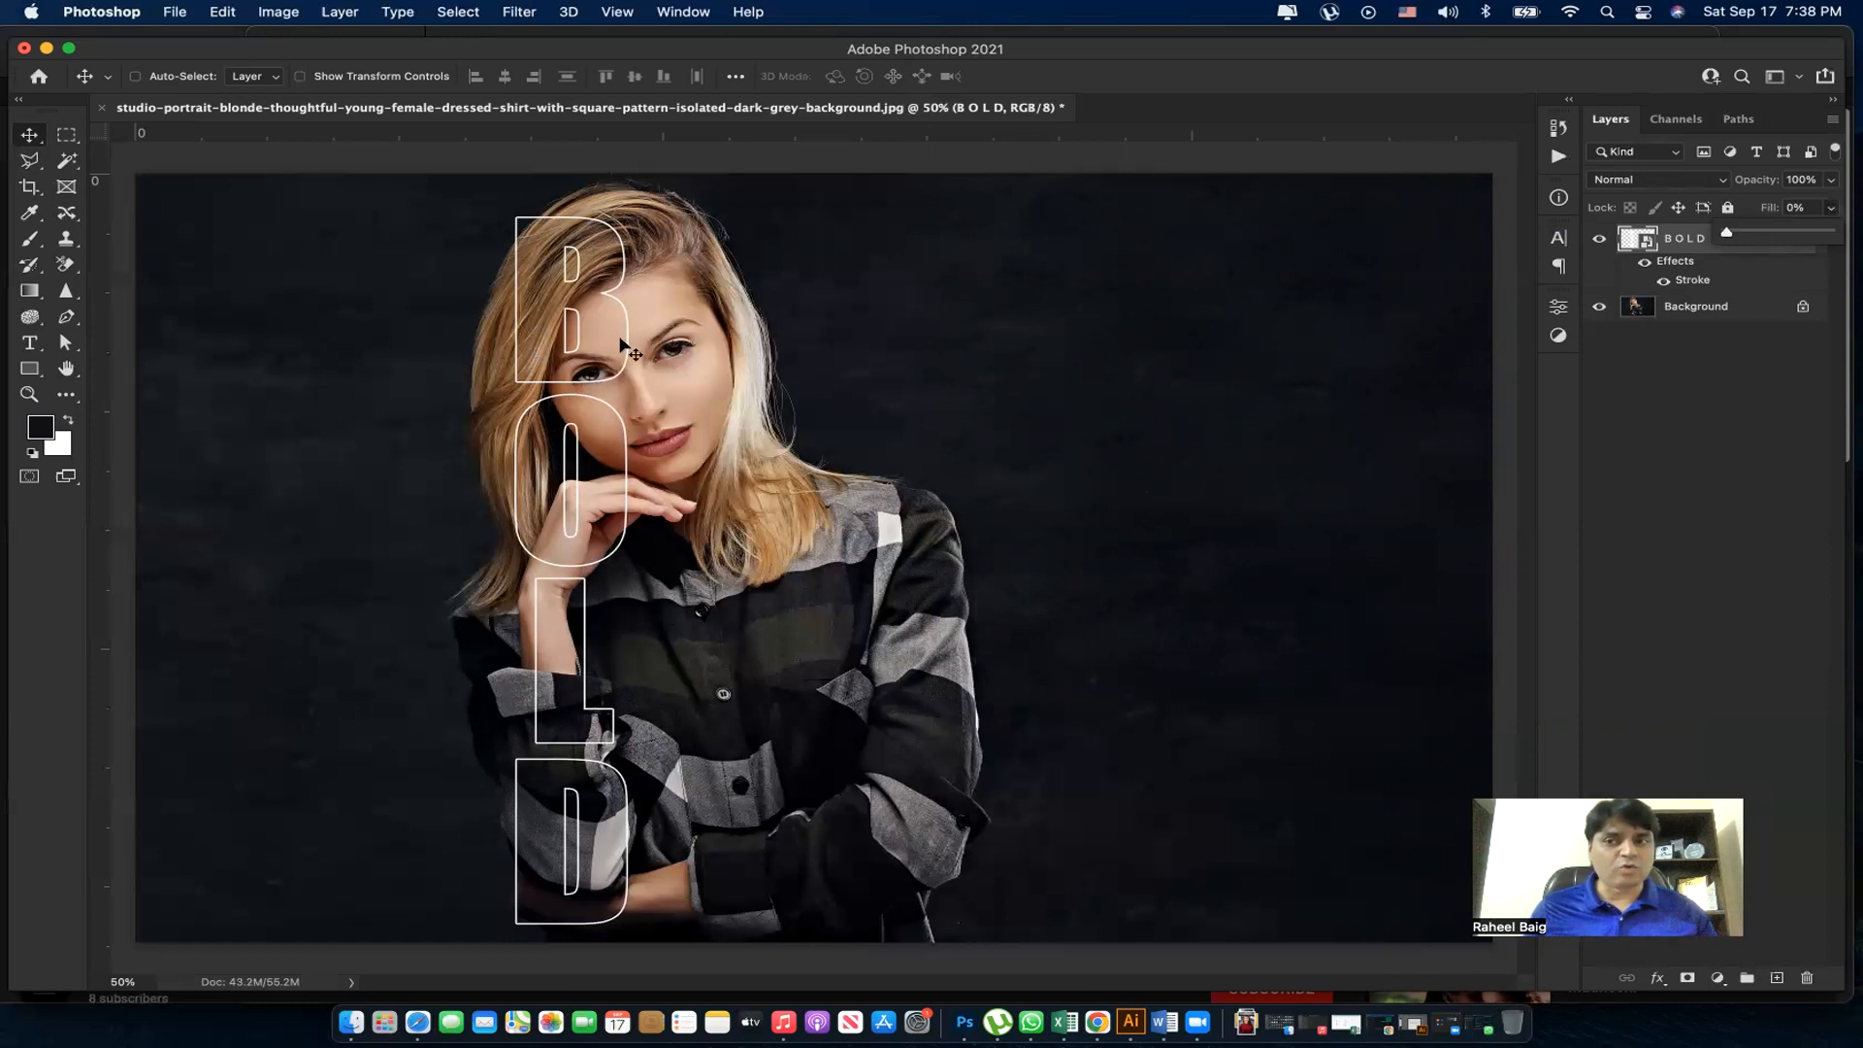
{"action": "left_click", "coordinate": [1687, 243]}
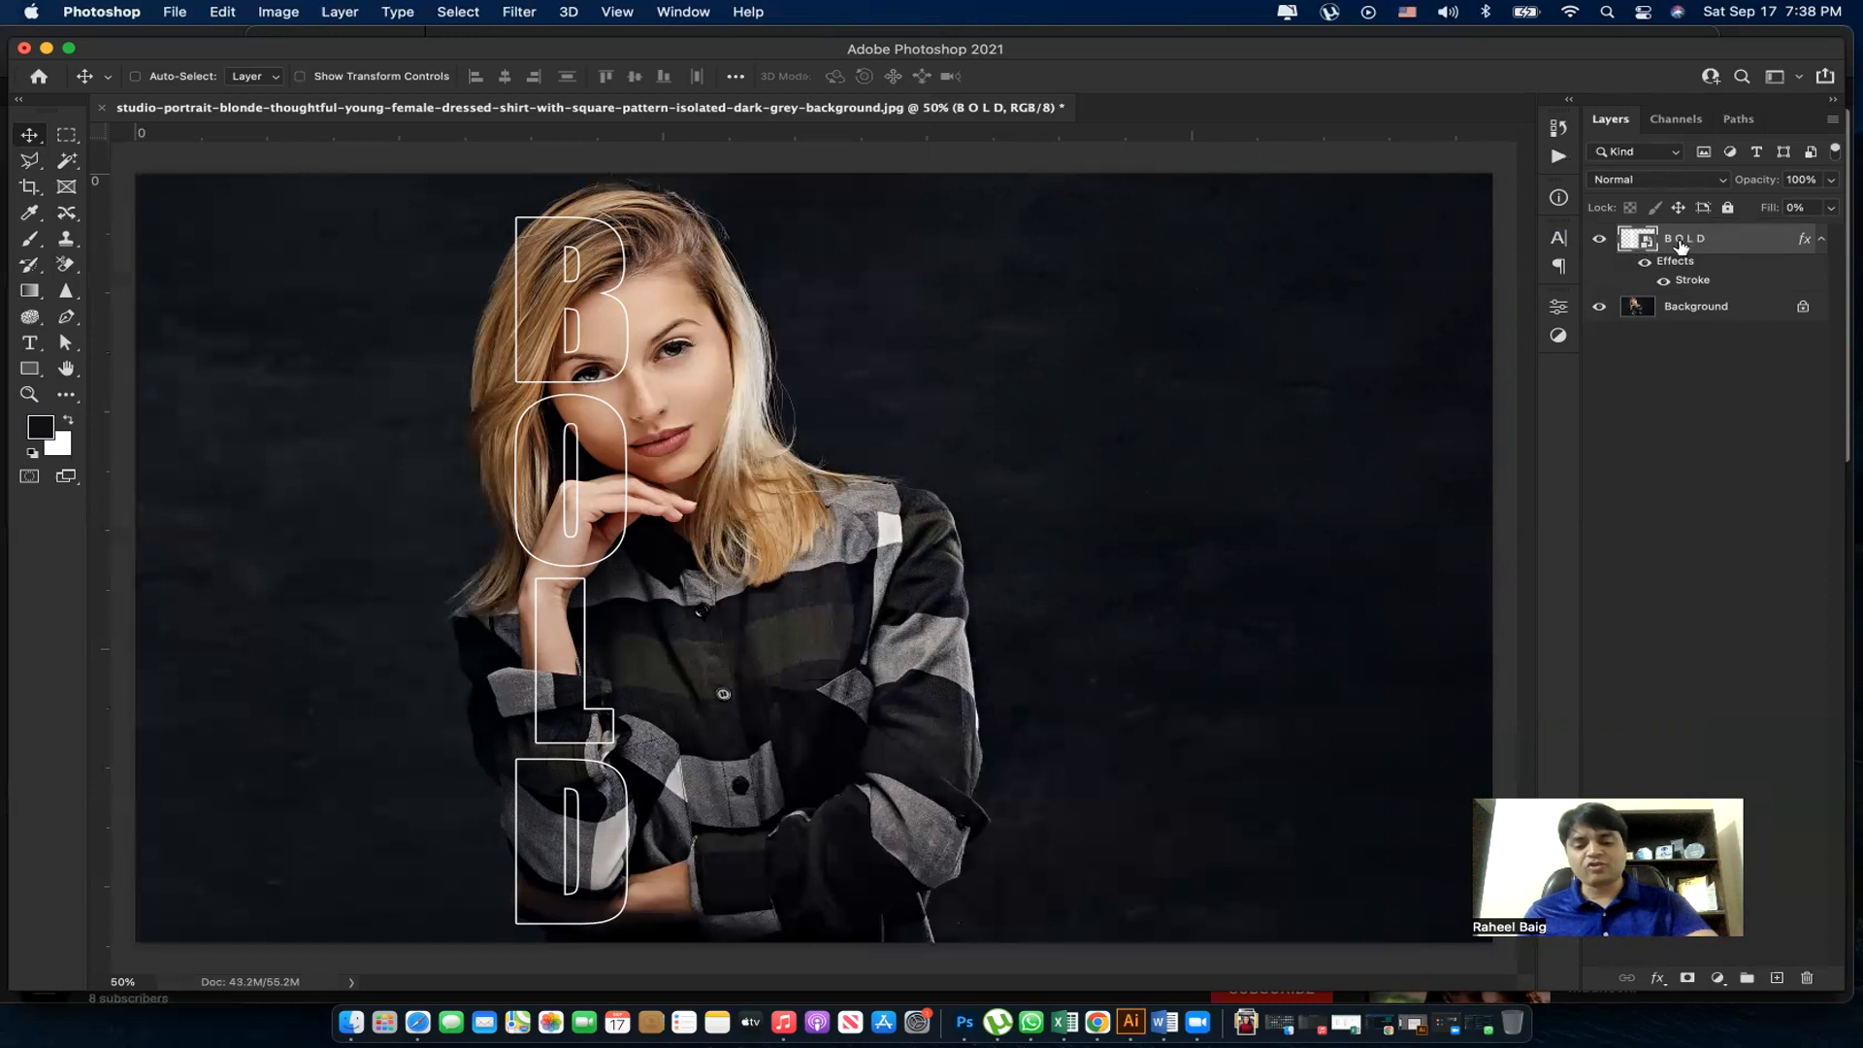
{"action": "key", "text": "super+j"}
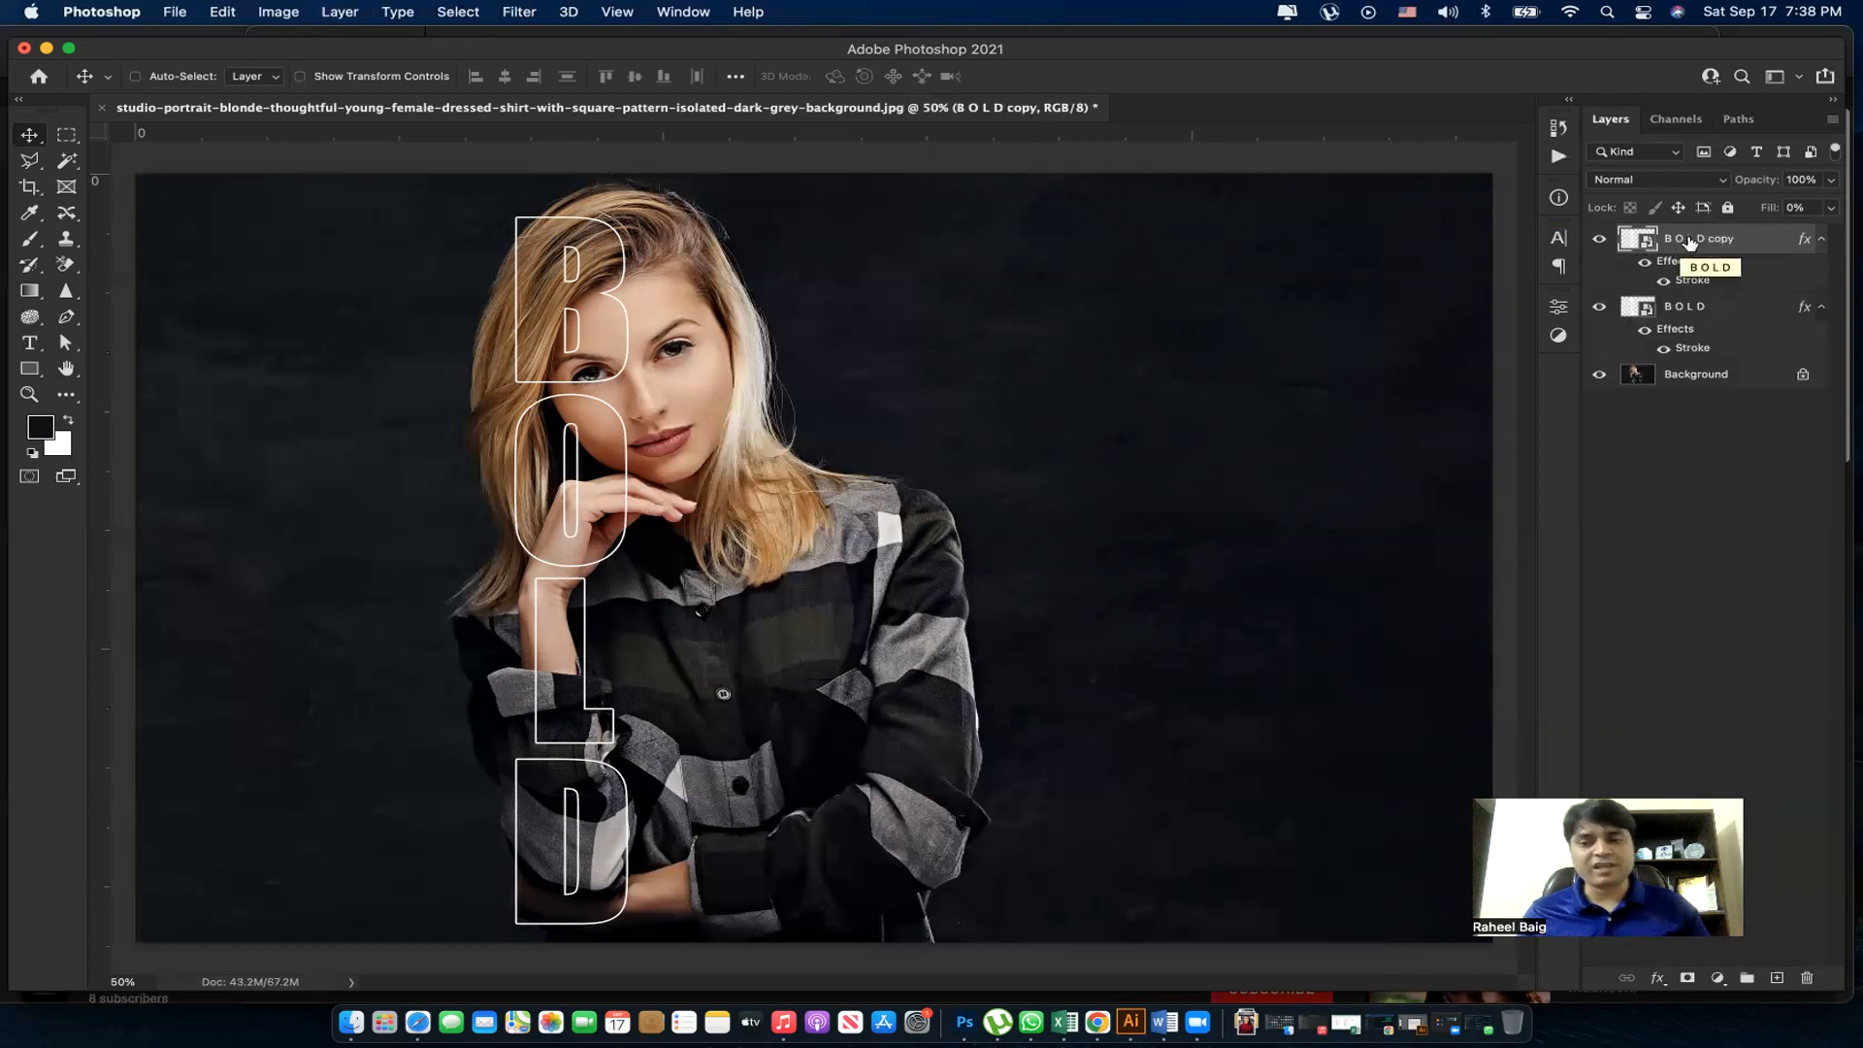
Step: Set the fill of the original BOLD layer beneath the copy to 100%
{"action": "left_click", "coordinate": [1665, 311]}
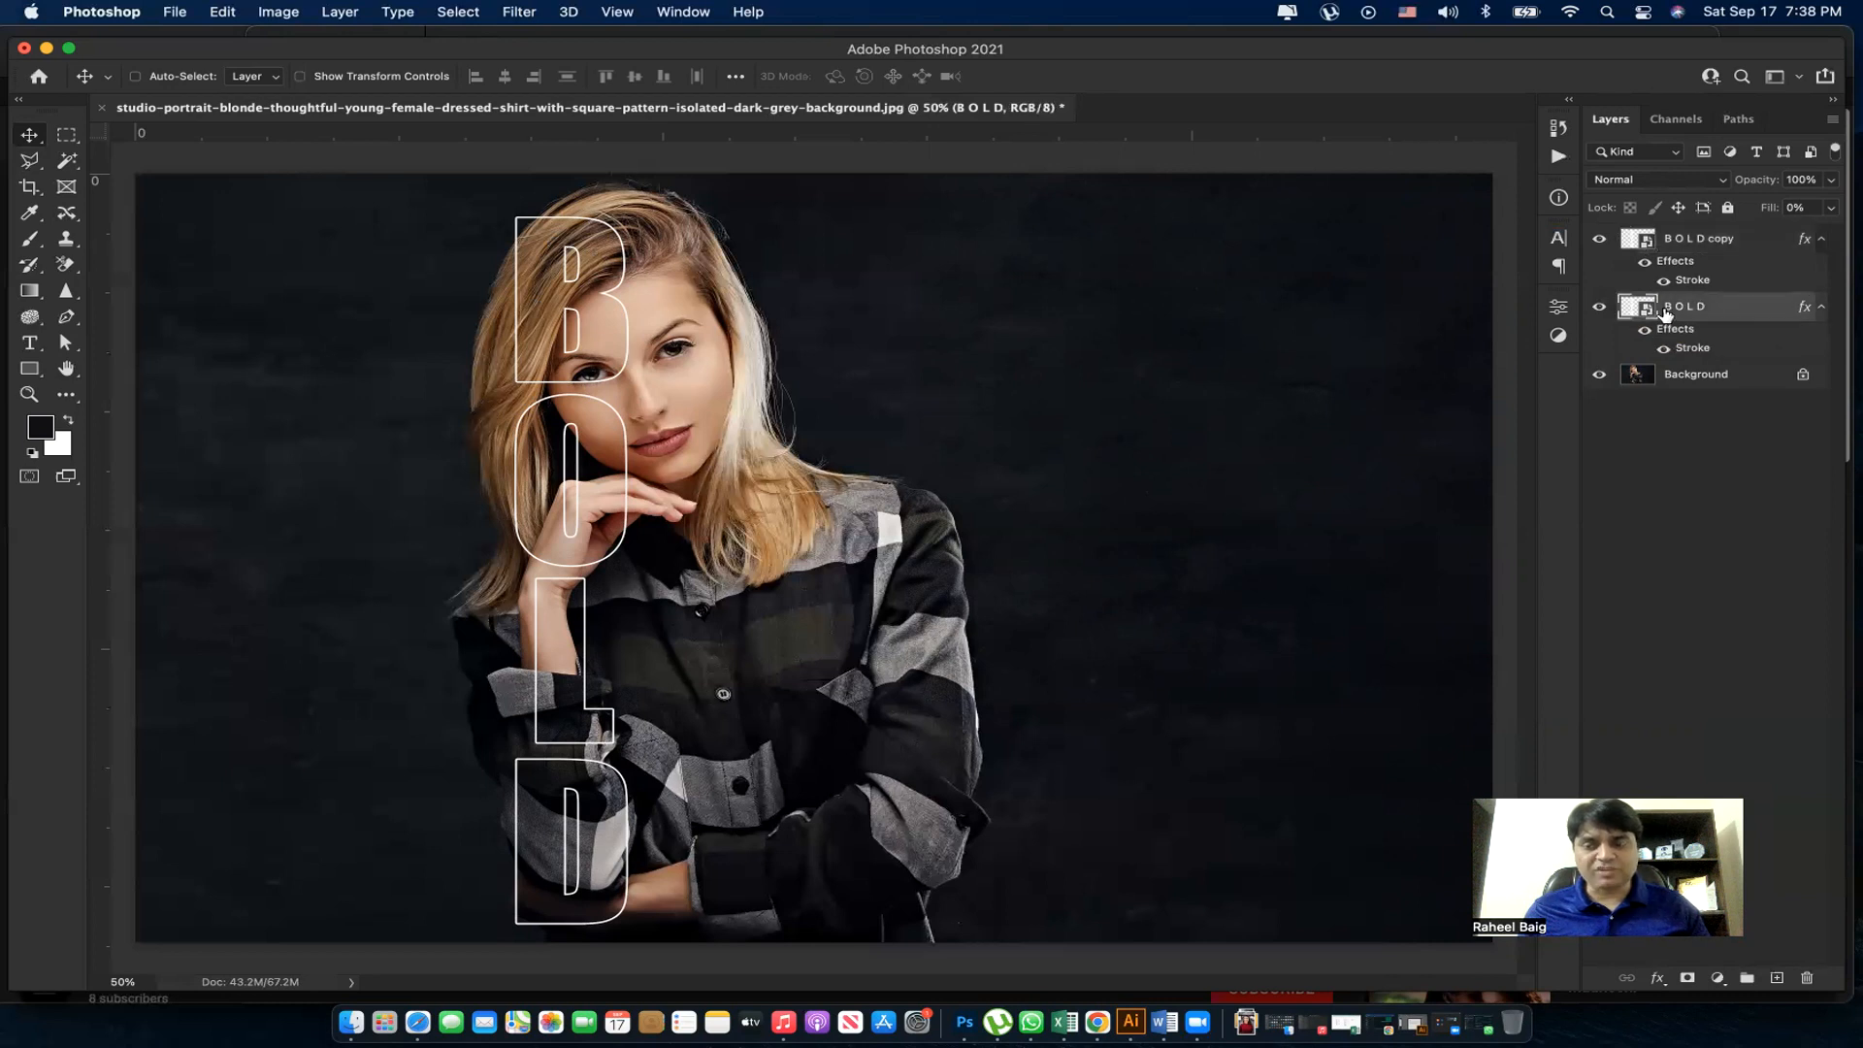
{"action": "left_click", "coordinate": [1833, 215]}
{"action": "left_click_drag", "start_coordinate": [1742, 237], "coordinate": [1849, 239]}
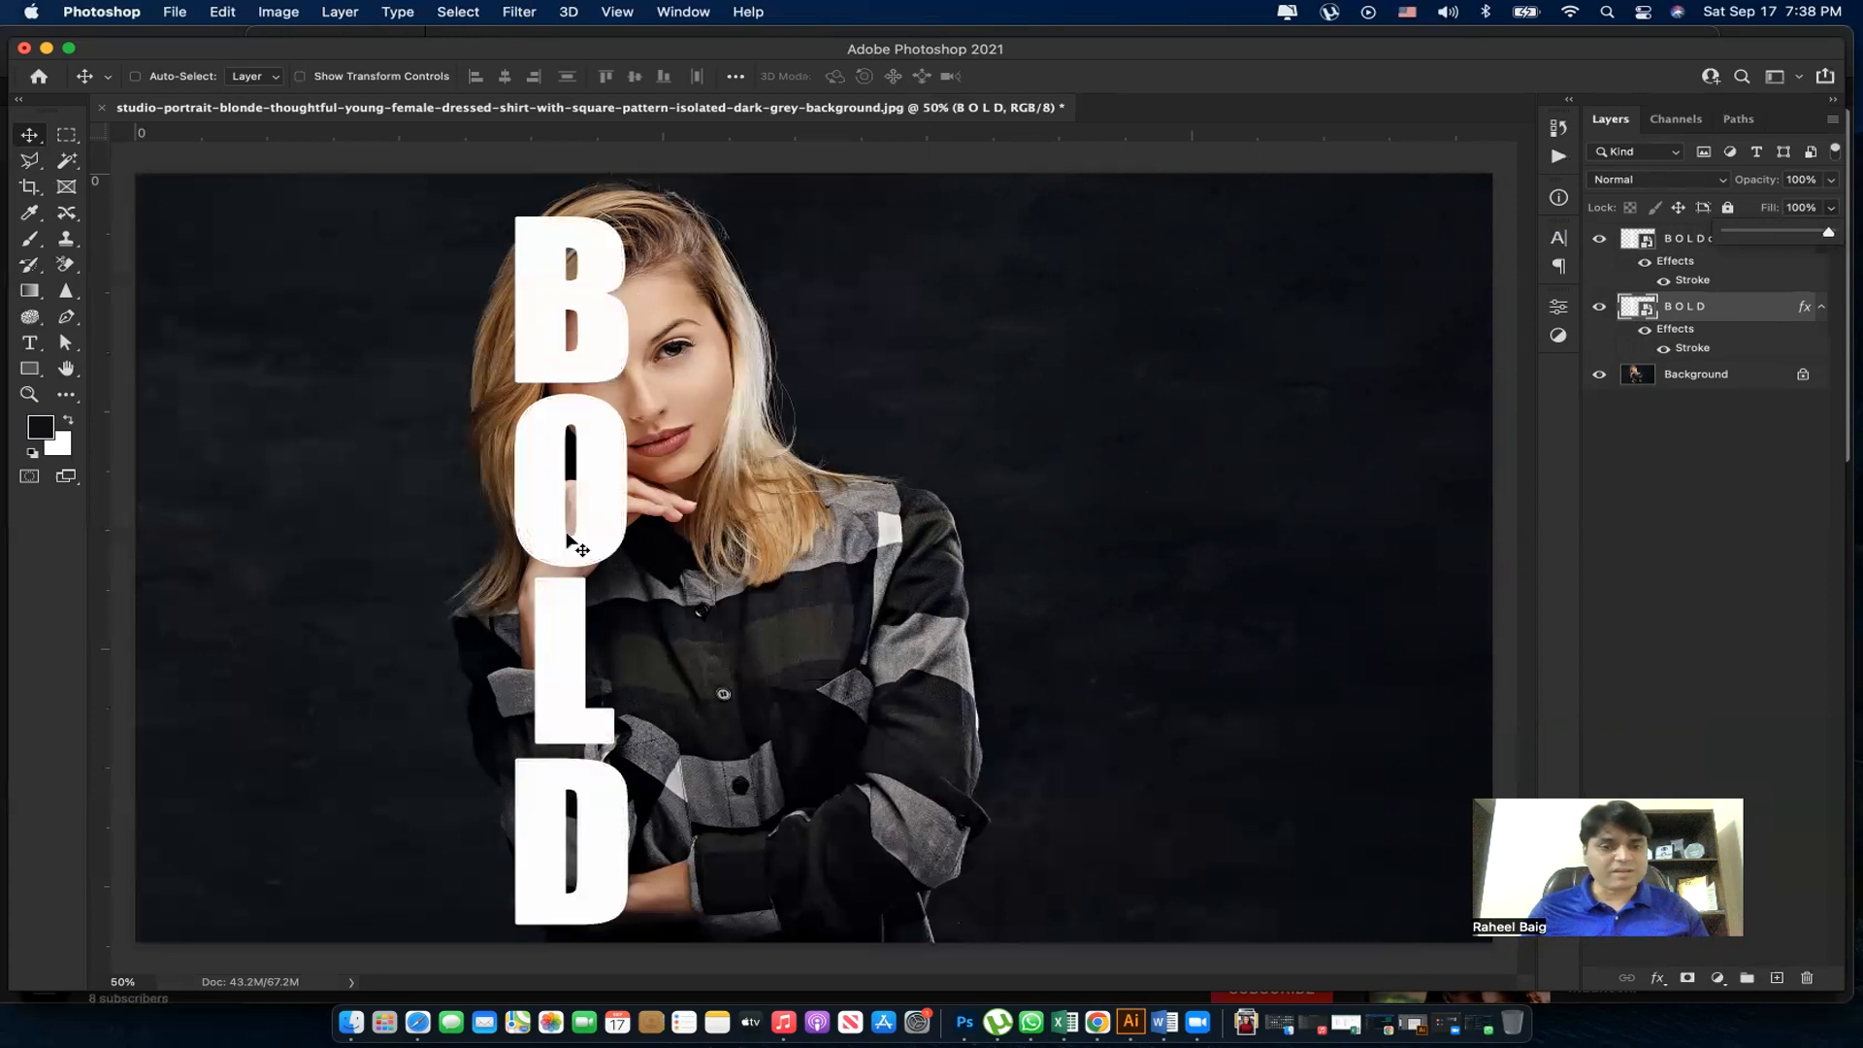
Step: Duplicate the Background layer
{"action": "left_click", "coordinate": [1685, 380]}
{"action": "left_click", "coordinate": [1685, 380]}
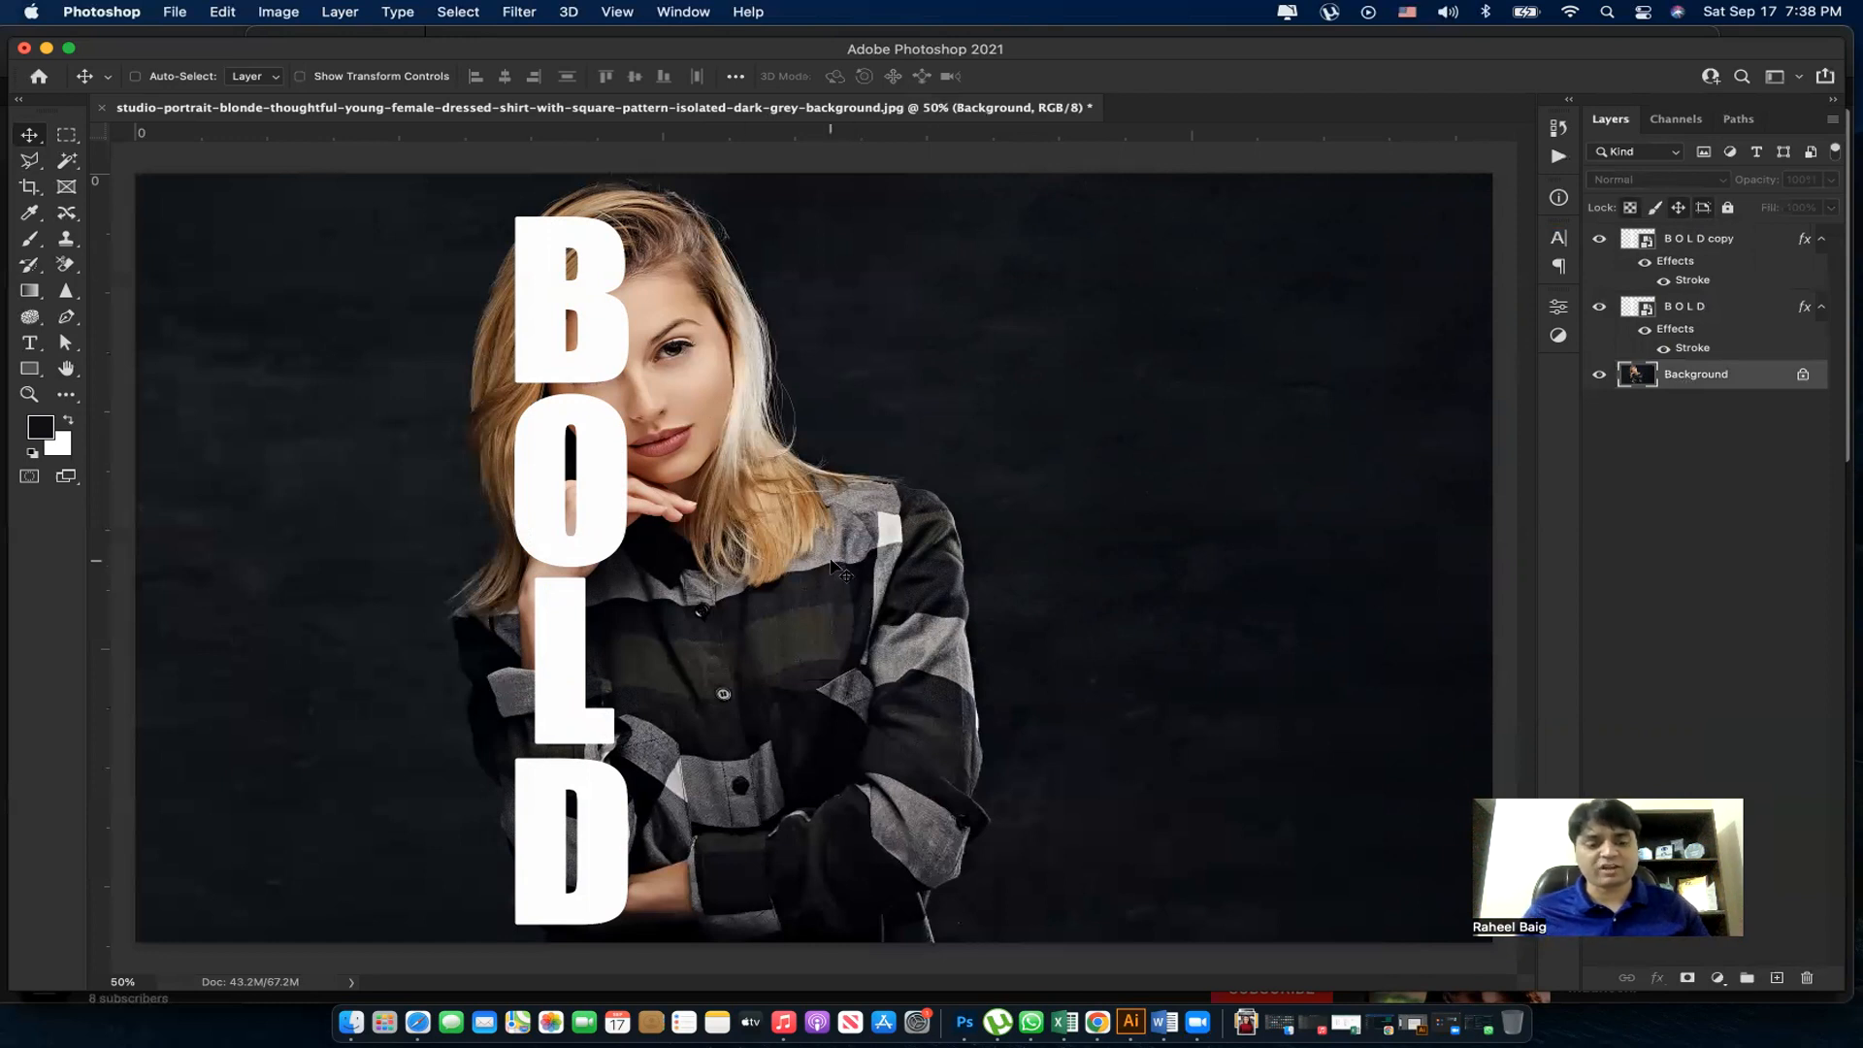
{"action": "key", "text": "super"}
{"action": "key", "text": "super+j"}
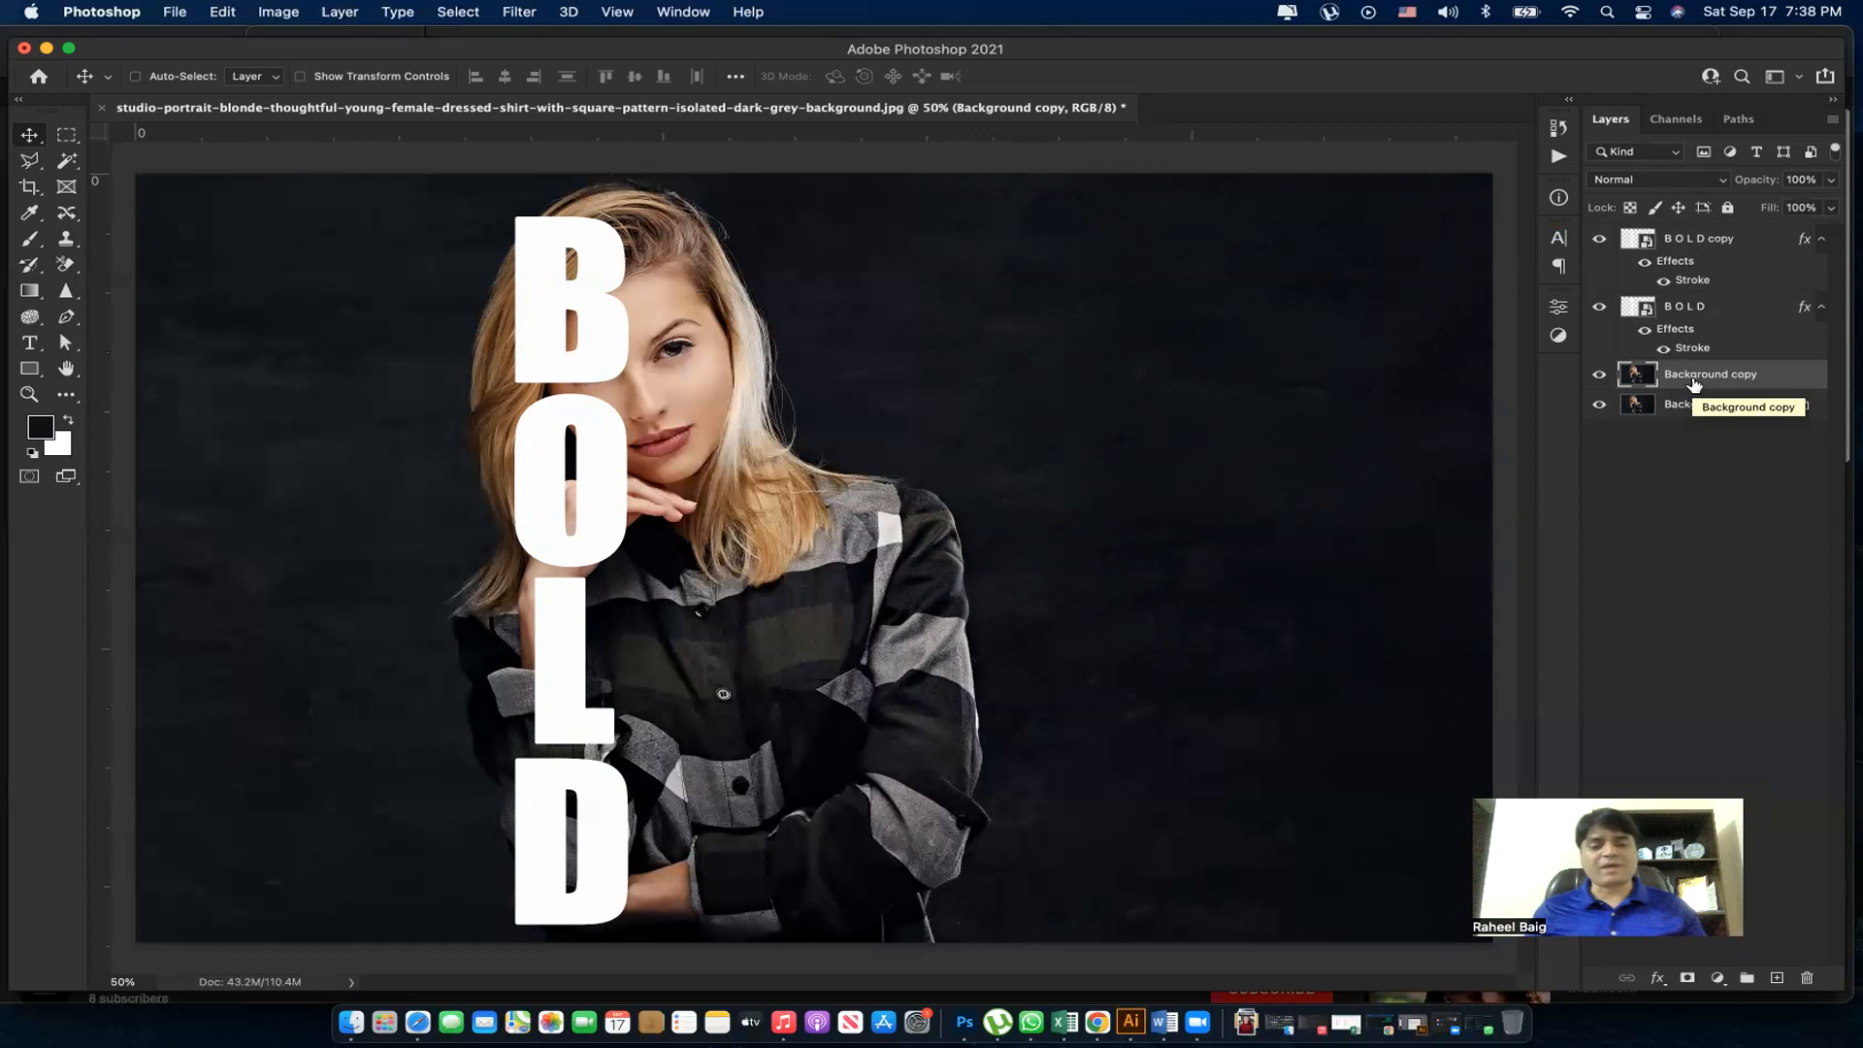
Step: Fill the Background layer with a dark colour sampled from the photo's backdrop
{"action": "left_click", "coordinate": [1694, 406]}
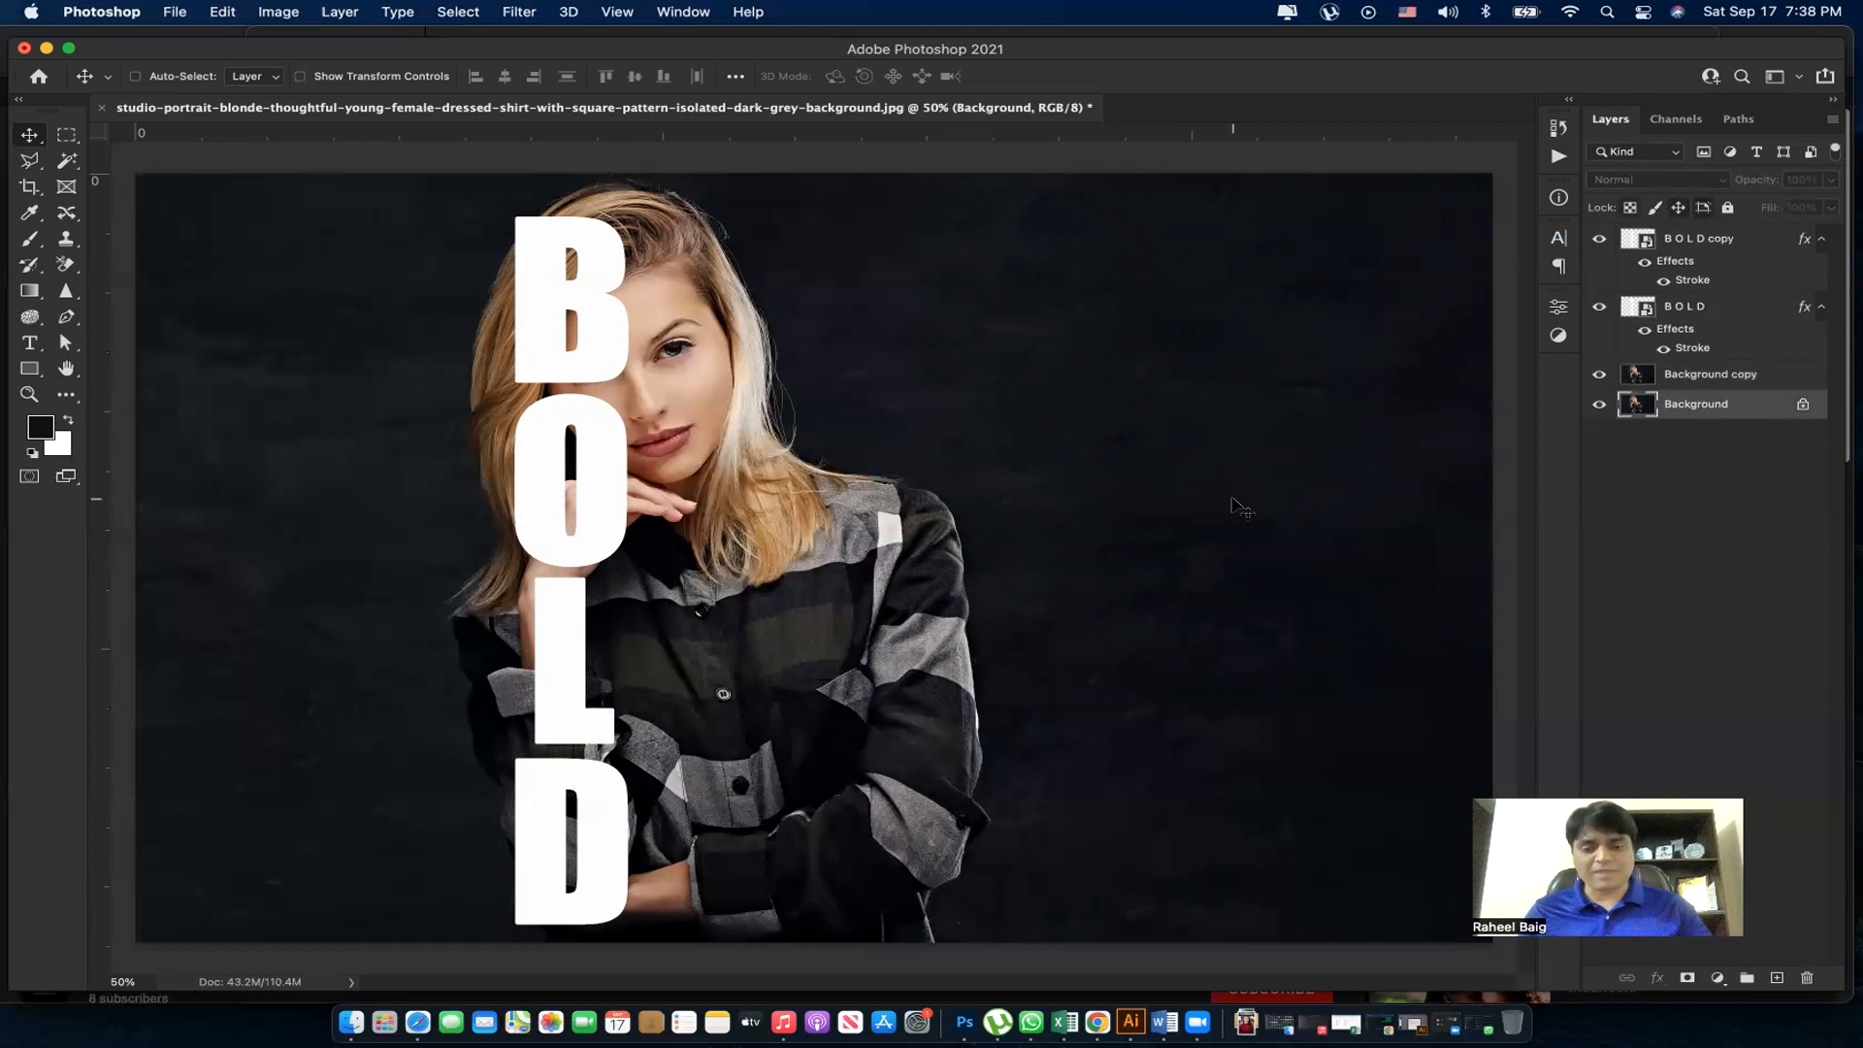
{"action": "key", "text": "i"}
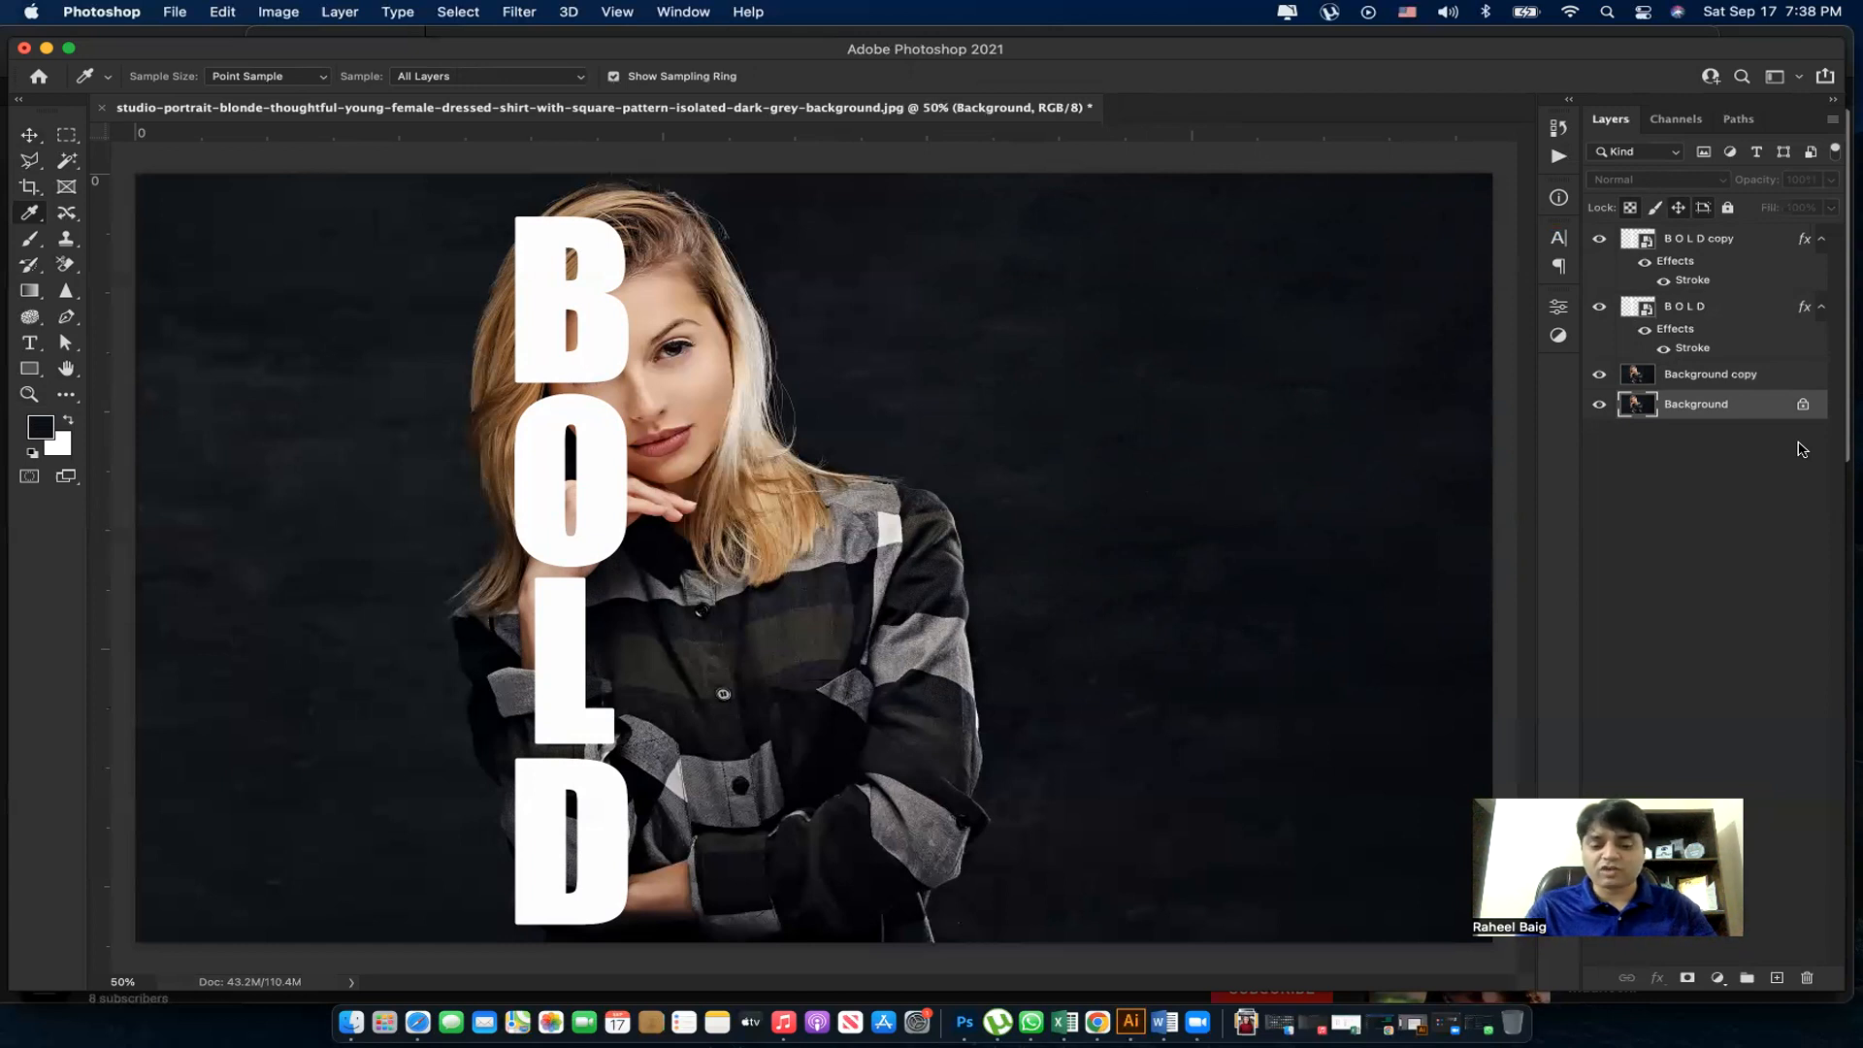
{"action": "key", "text": "alt+BackSpace"}
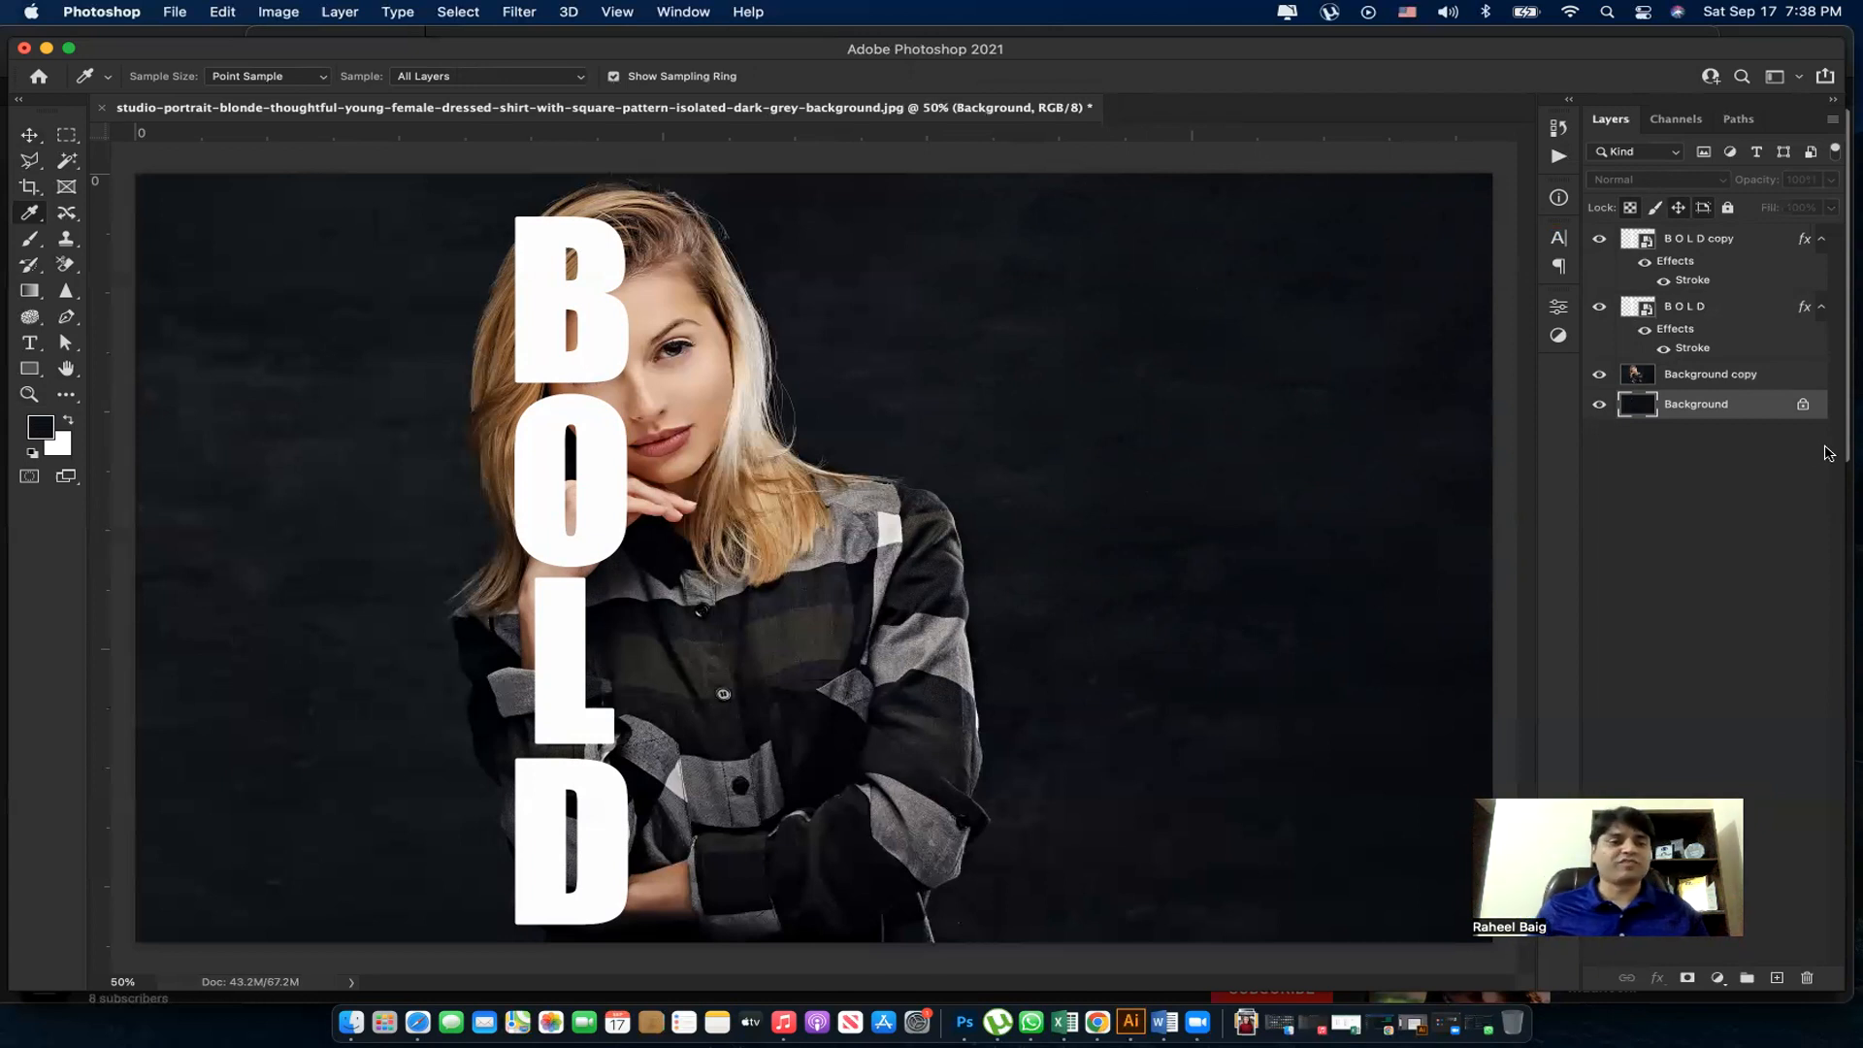
Step: Duplicate the Background copy layer, place the duplicate between the two BOLD layers and clip it to the lower one
{"action": "left_click", "coordinate": [1692, 383]}
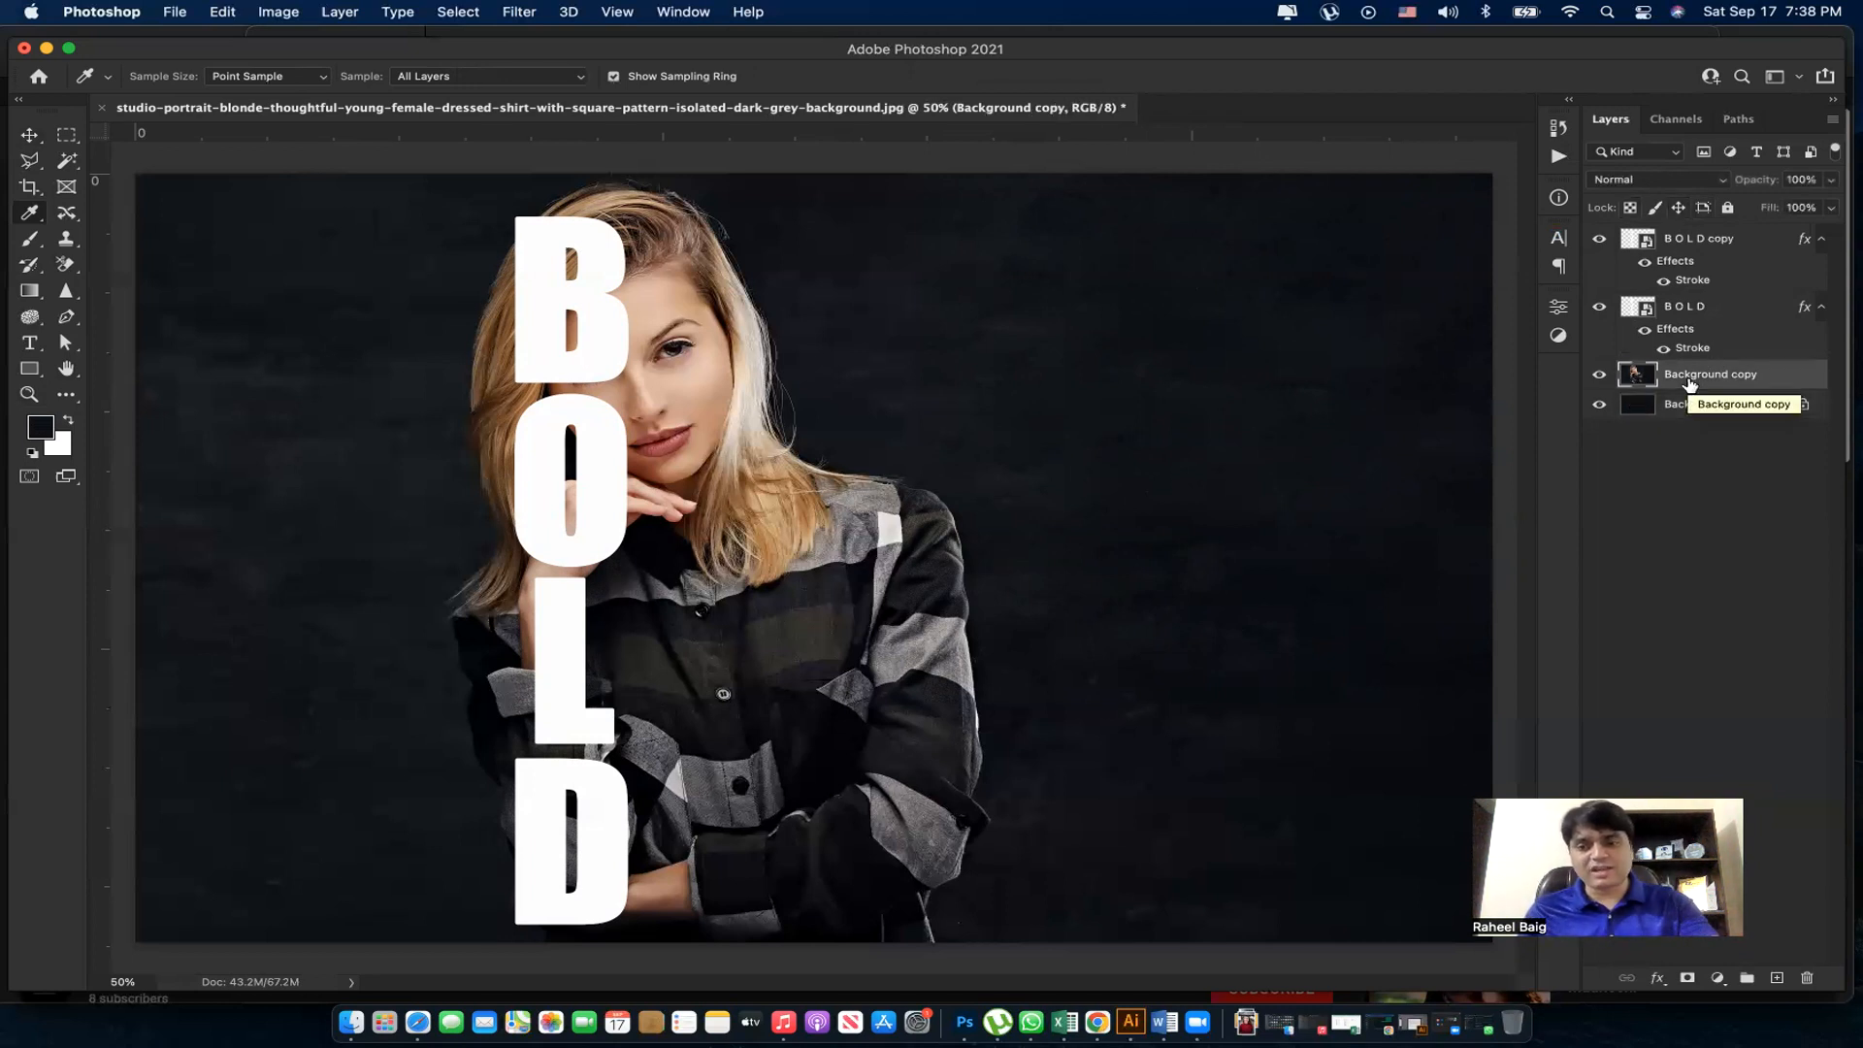
{"action": "key", "text": "super+j"}
{"action": "left_click_drag", "start_coordinate": [1705, 378], "coordinate": [1697, 317]}
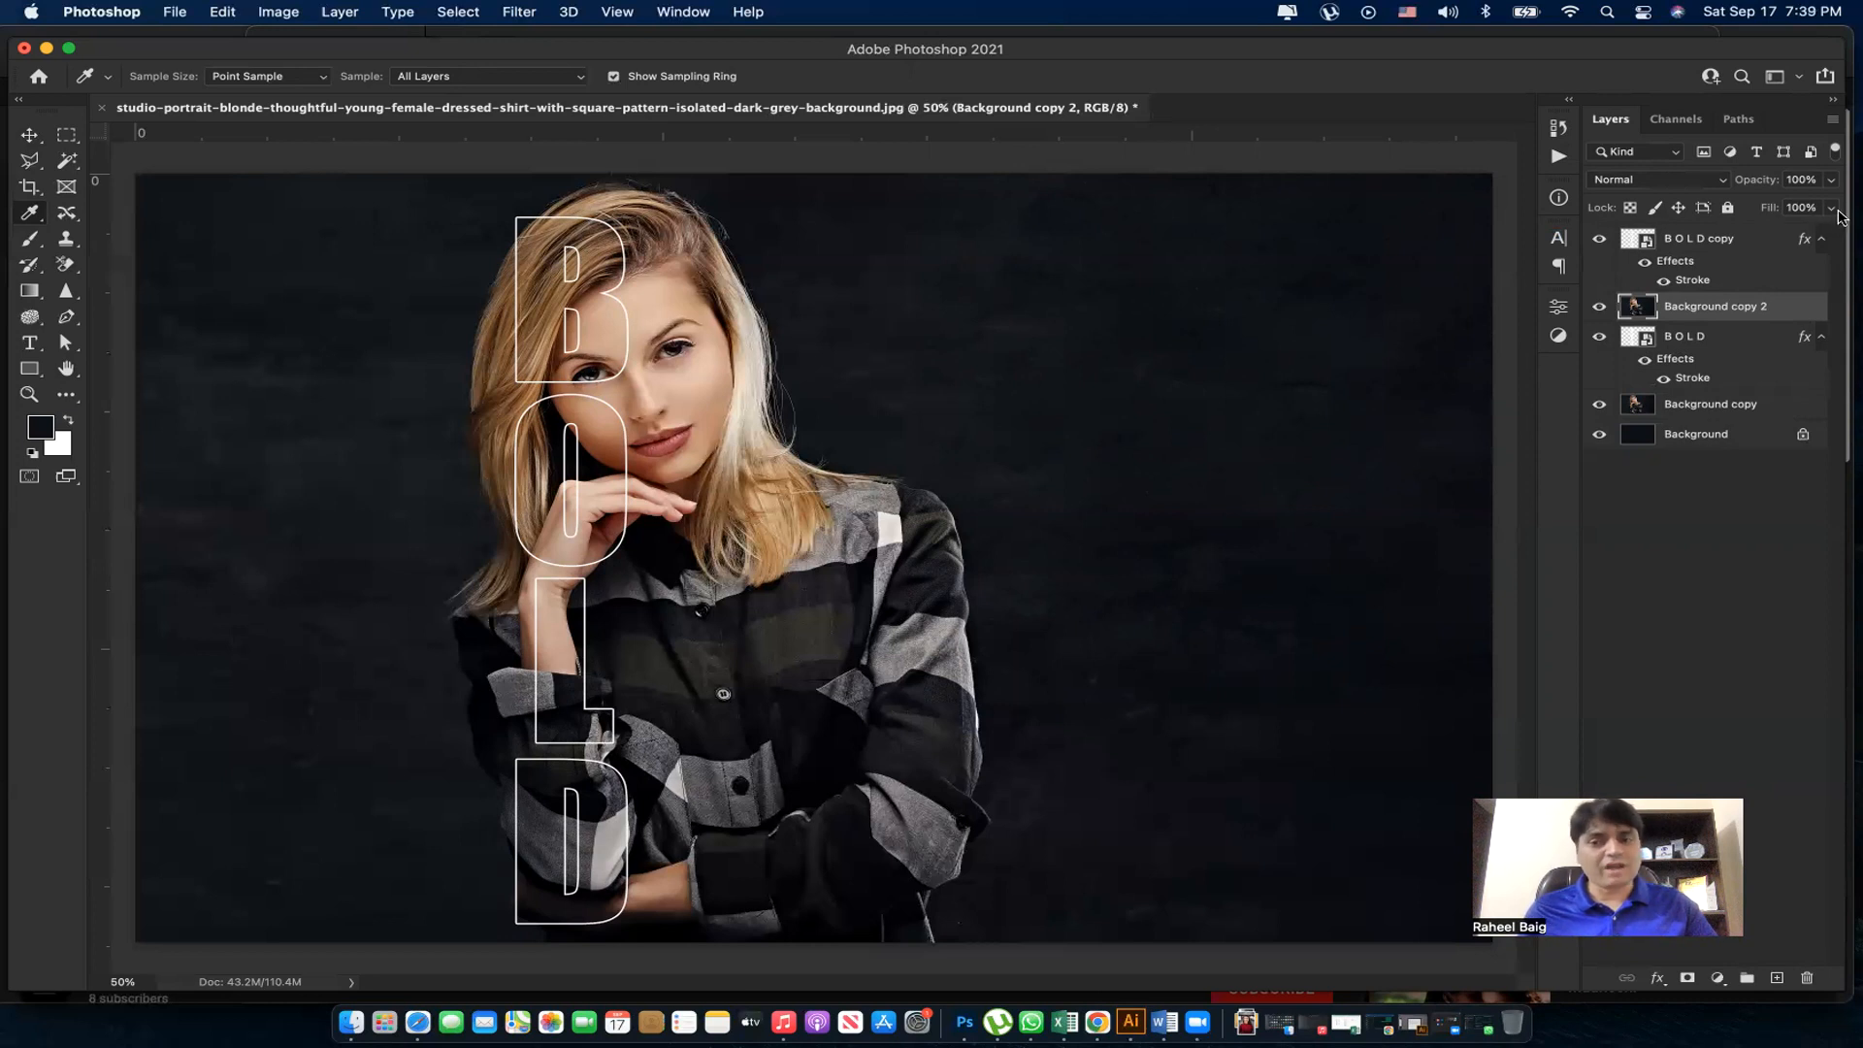
{"action": "left_click", "coordinate": [1711, 314], "text": "alt"}
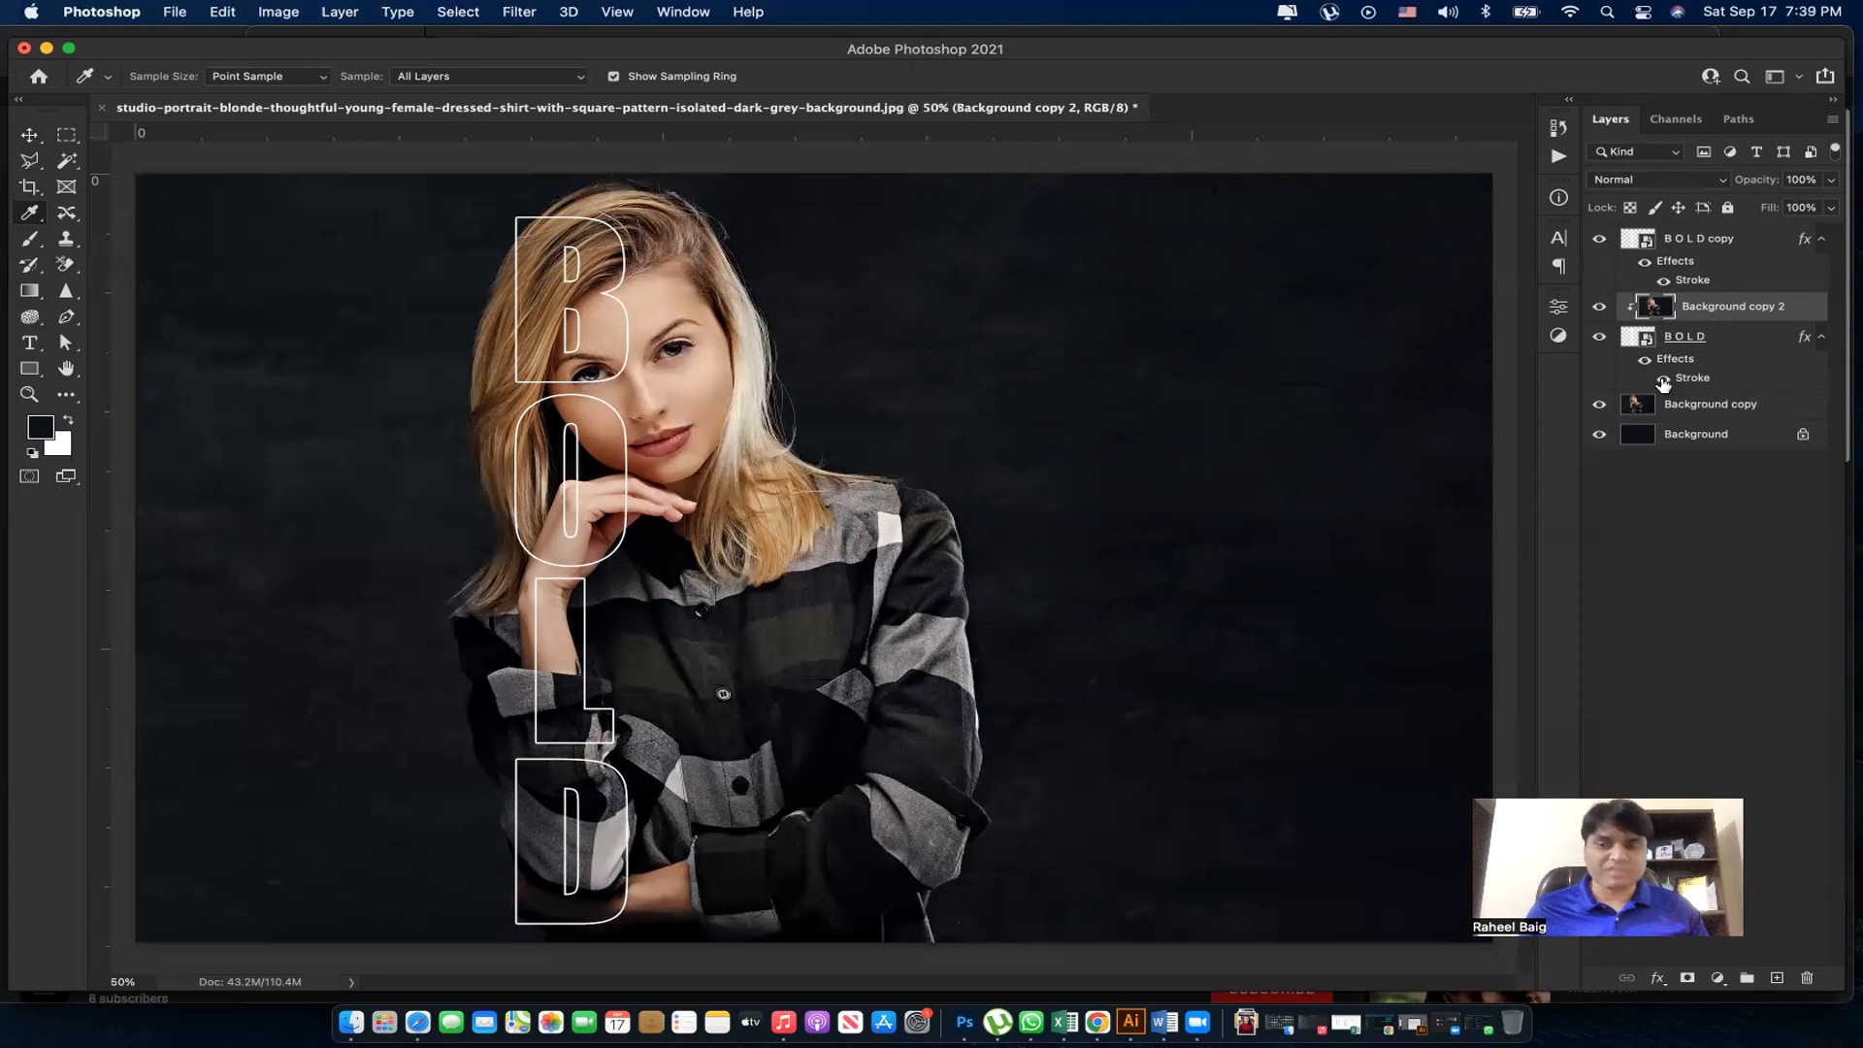
{"action": "left_click", "coordinate": [1600, 405]}
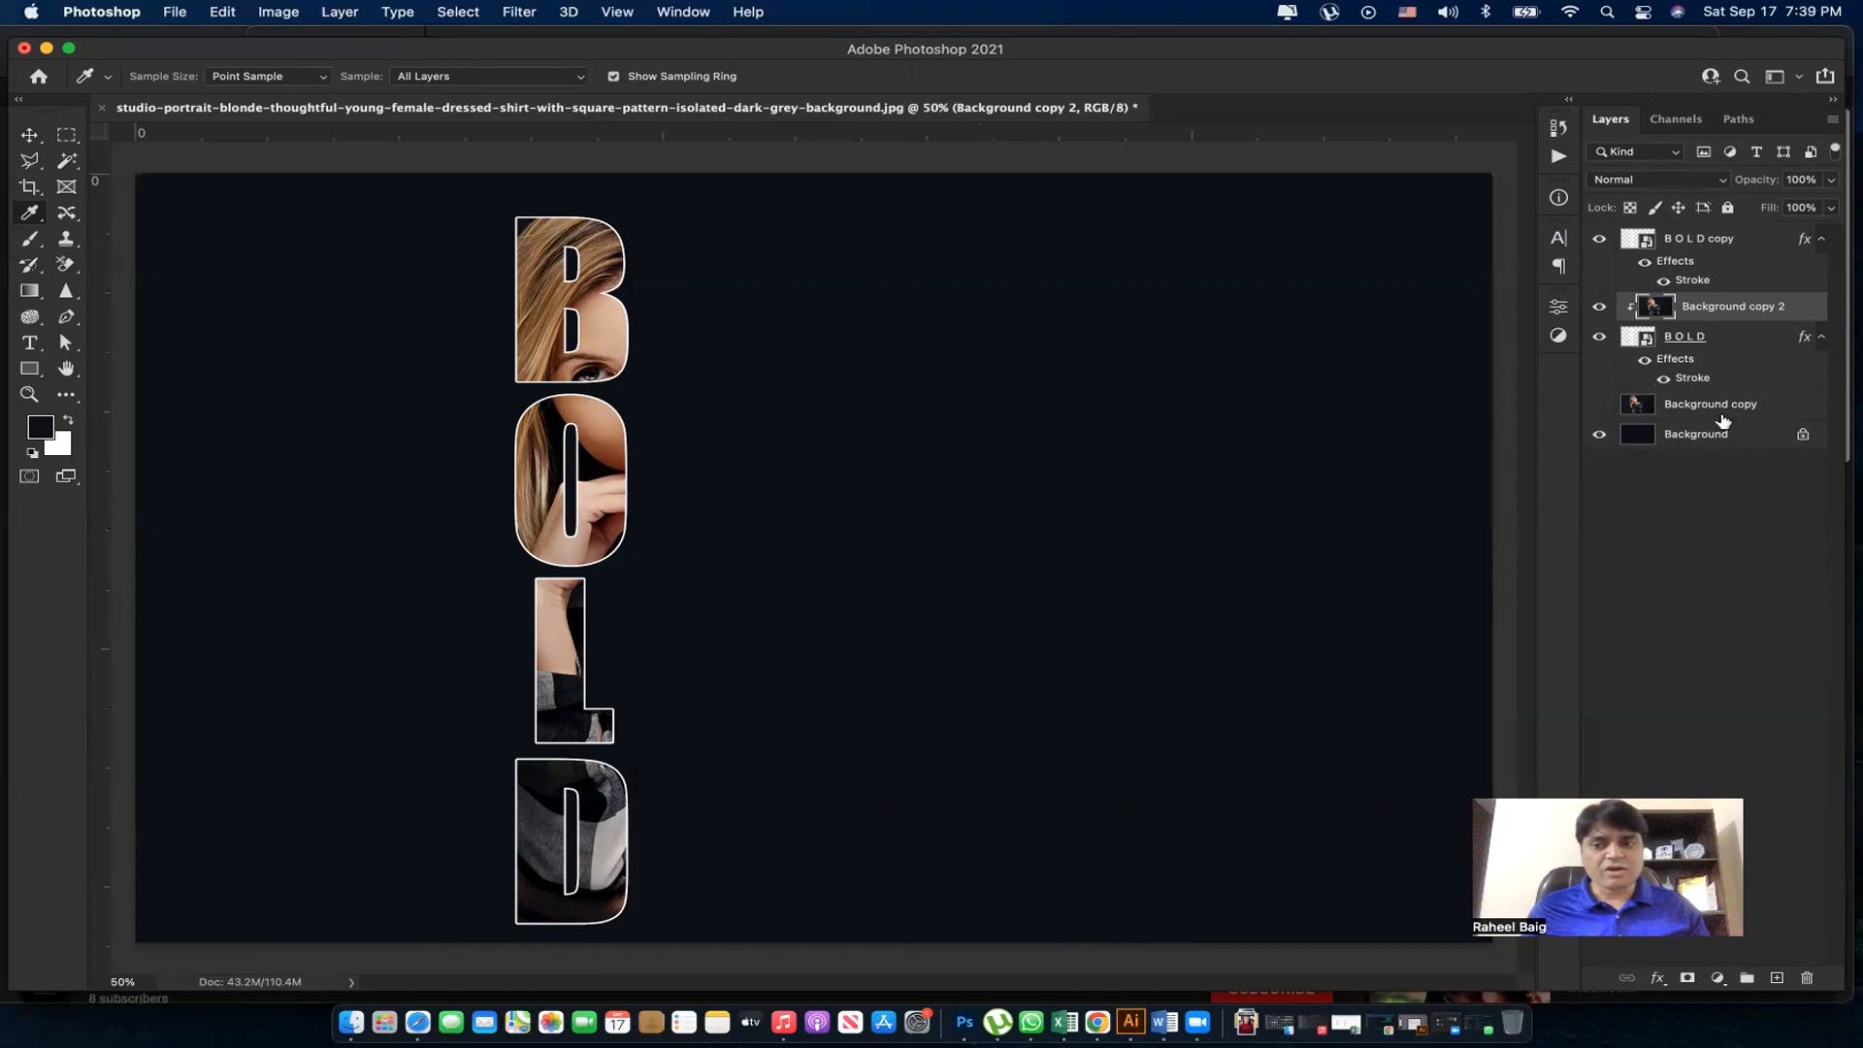
{"action": "left_click", "coordinate": [1603, 407]}
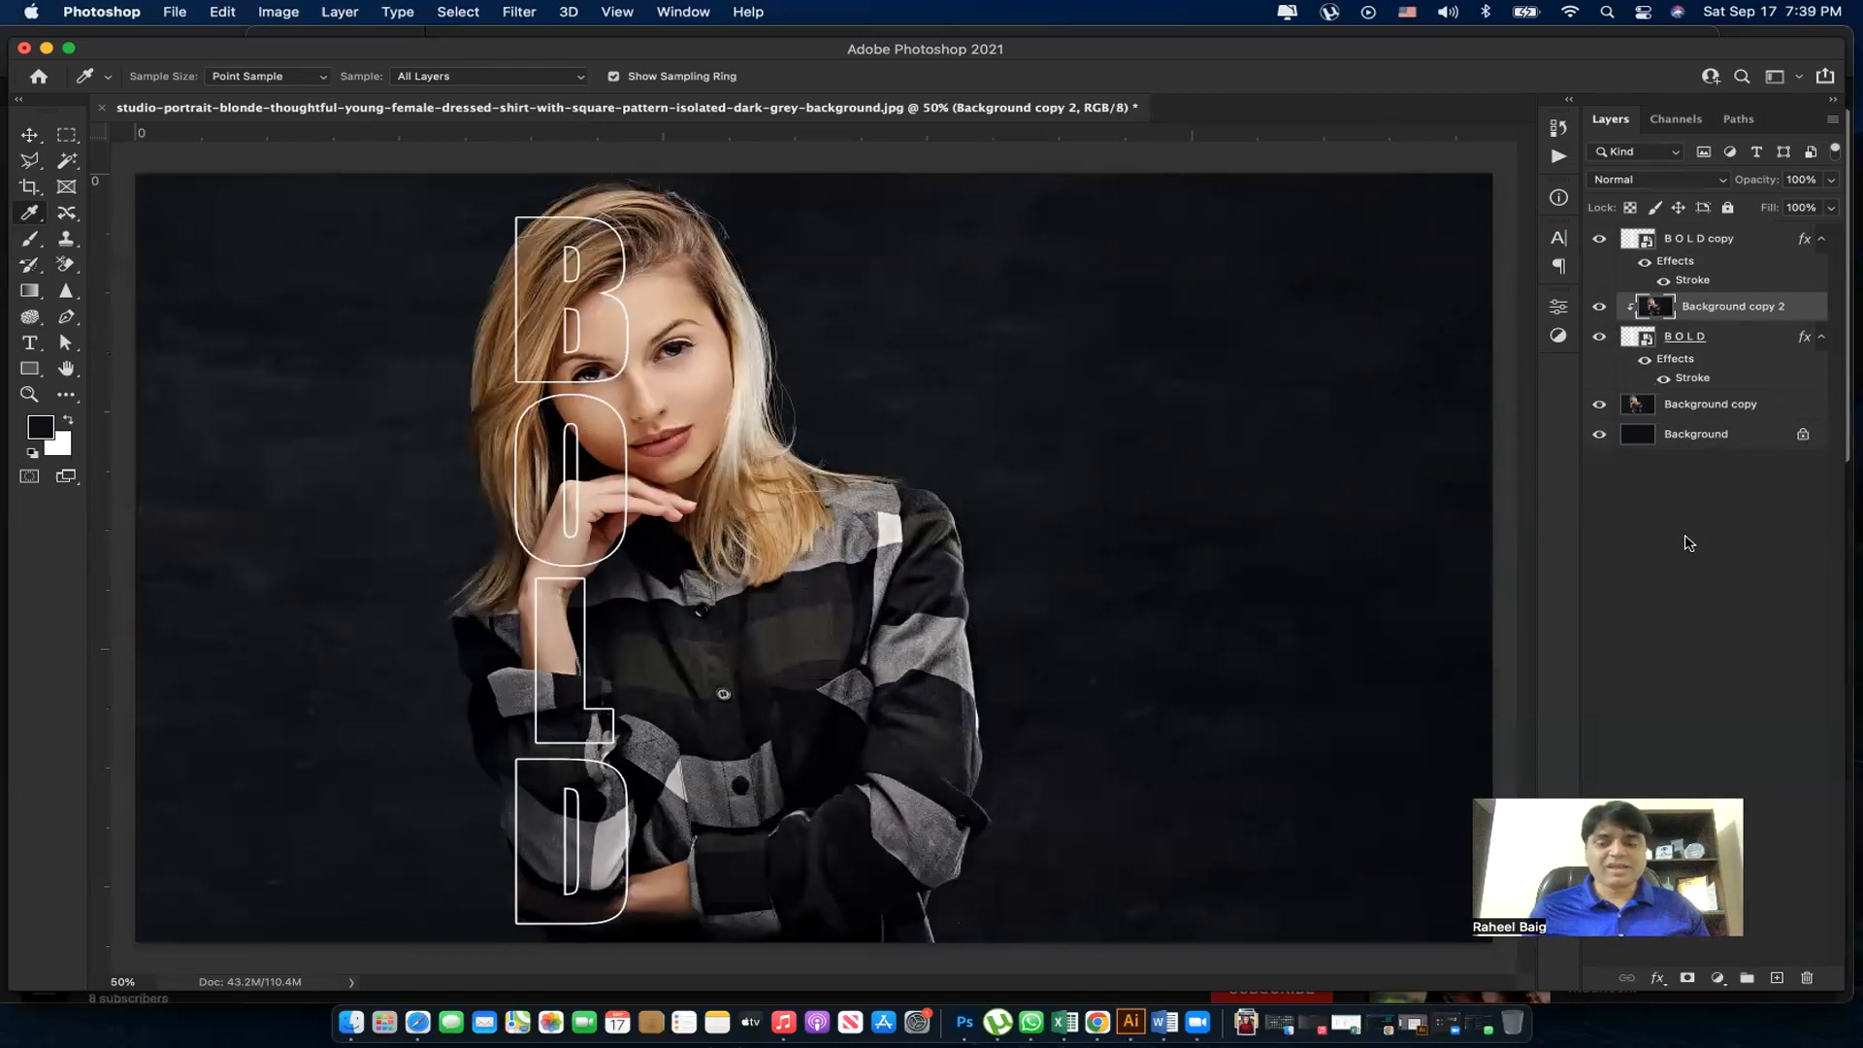
Step: Add a black layer mask to the Background copy layer to hide its photo
{"action": "left_click", "coordinate": [1677, 409]}
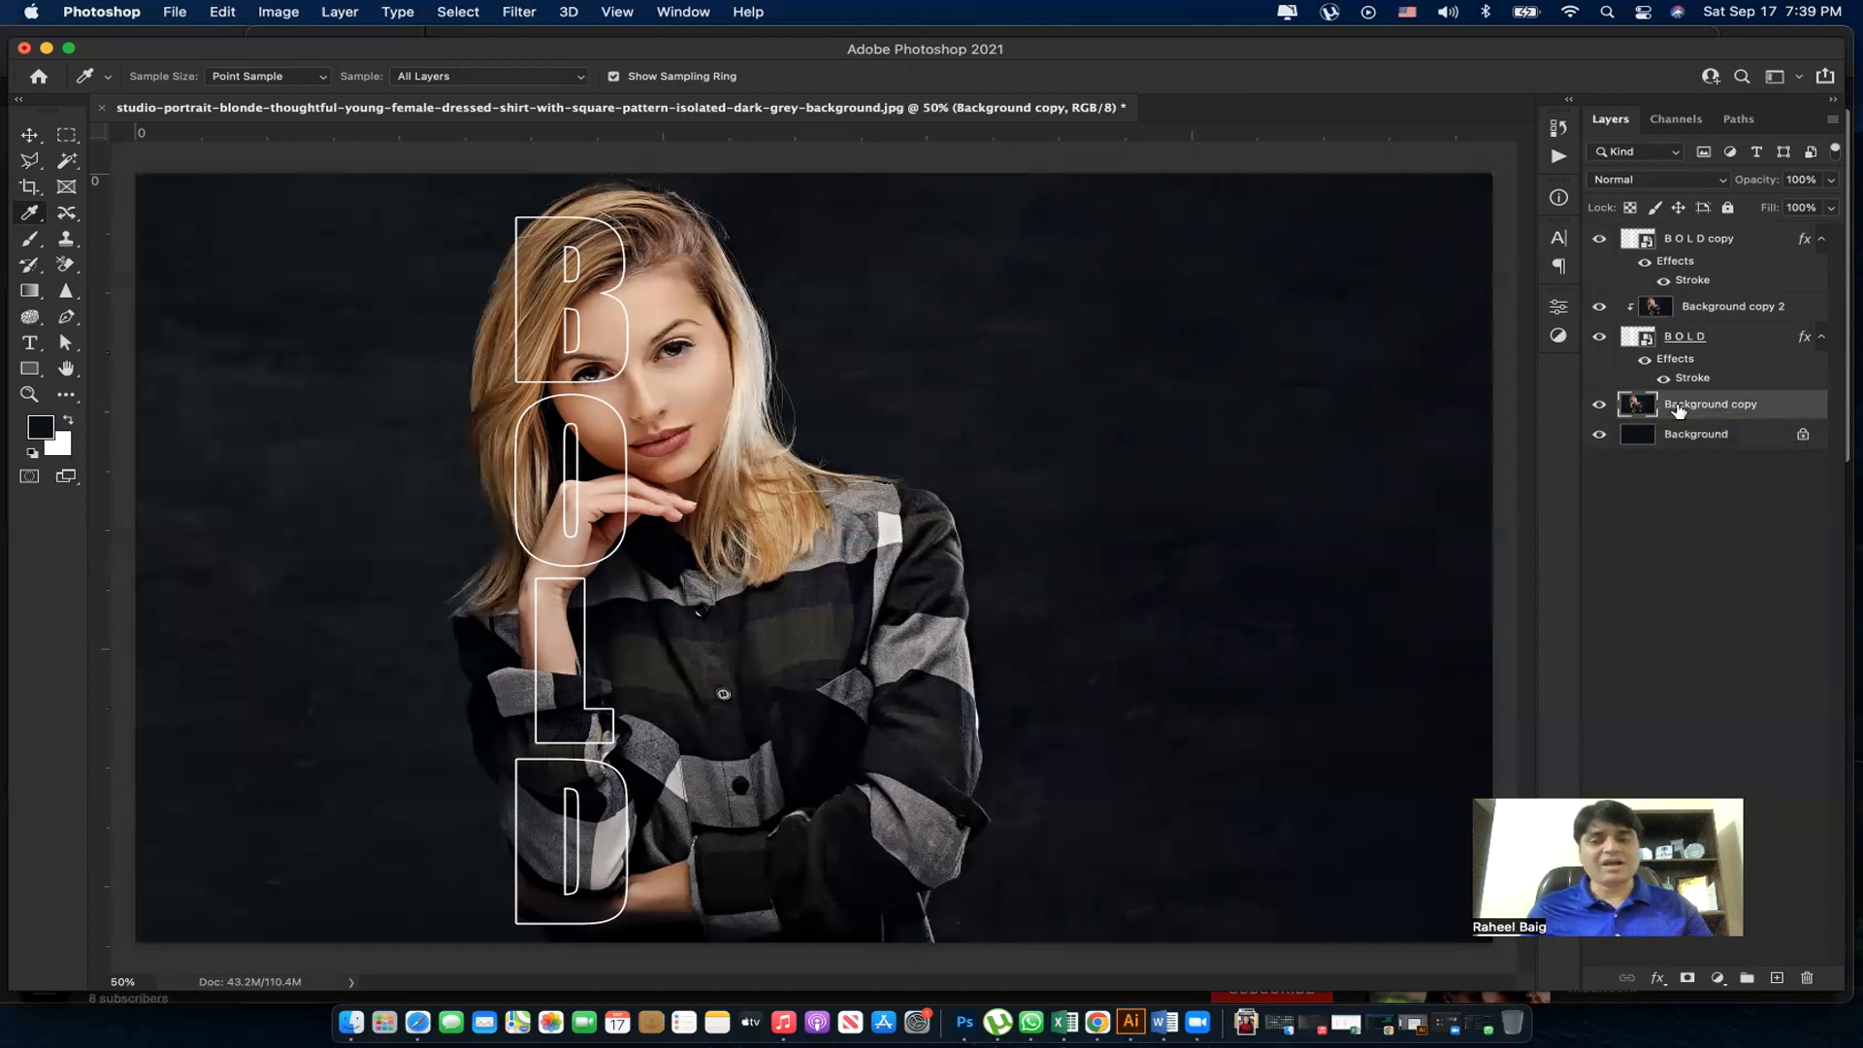
{"action": "left_click", "coordinate": [1689, 978]}
{"action": "key", "text": "super+z"}
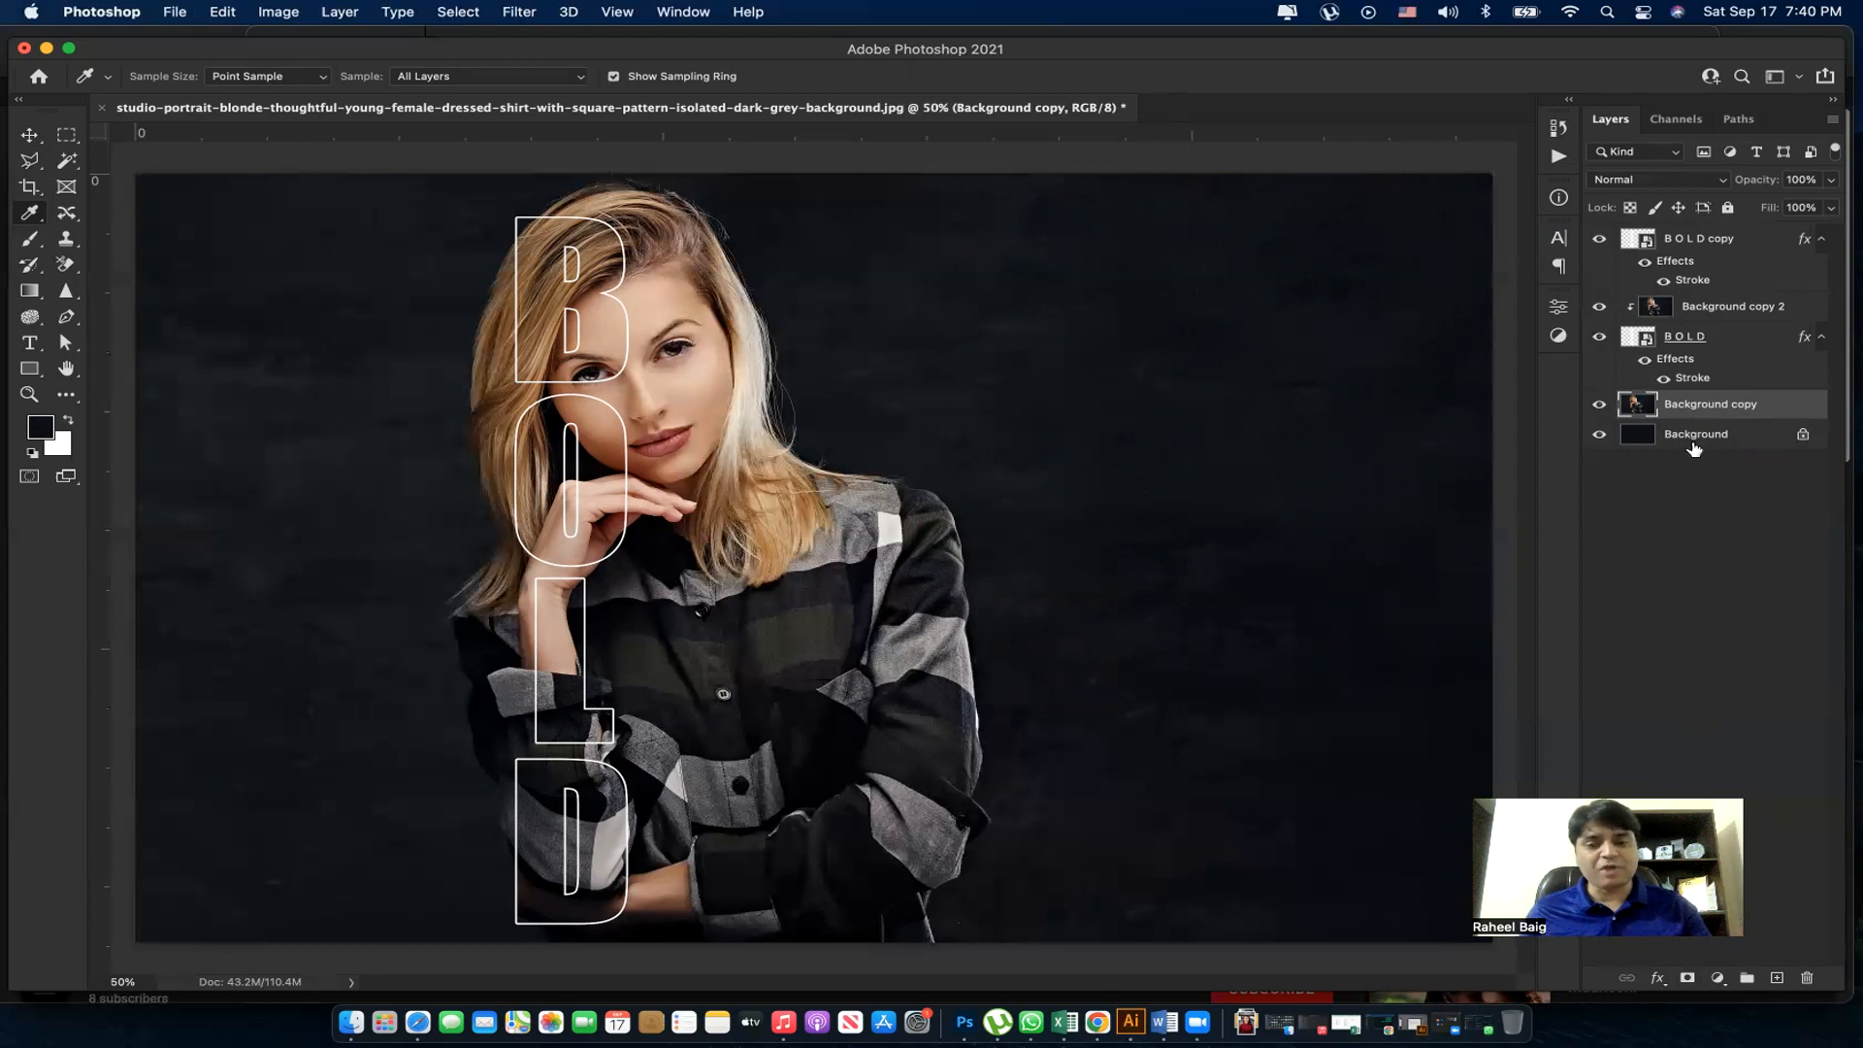
{"action": "left_click", "coordinate": [1687, 980]}
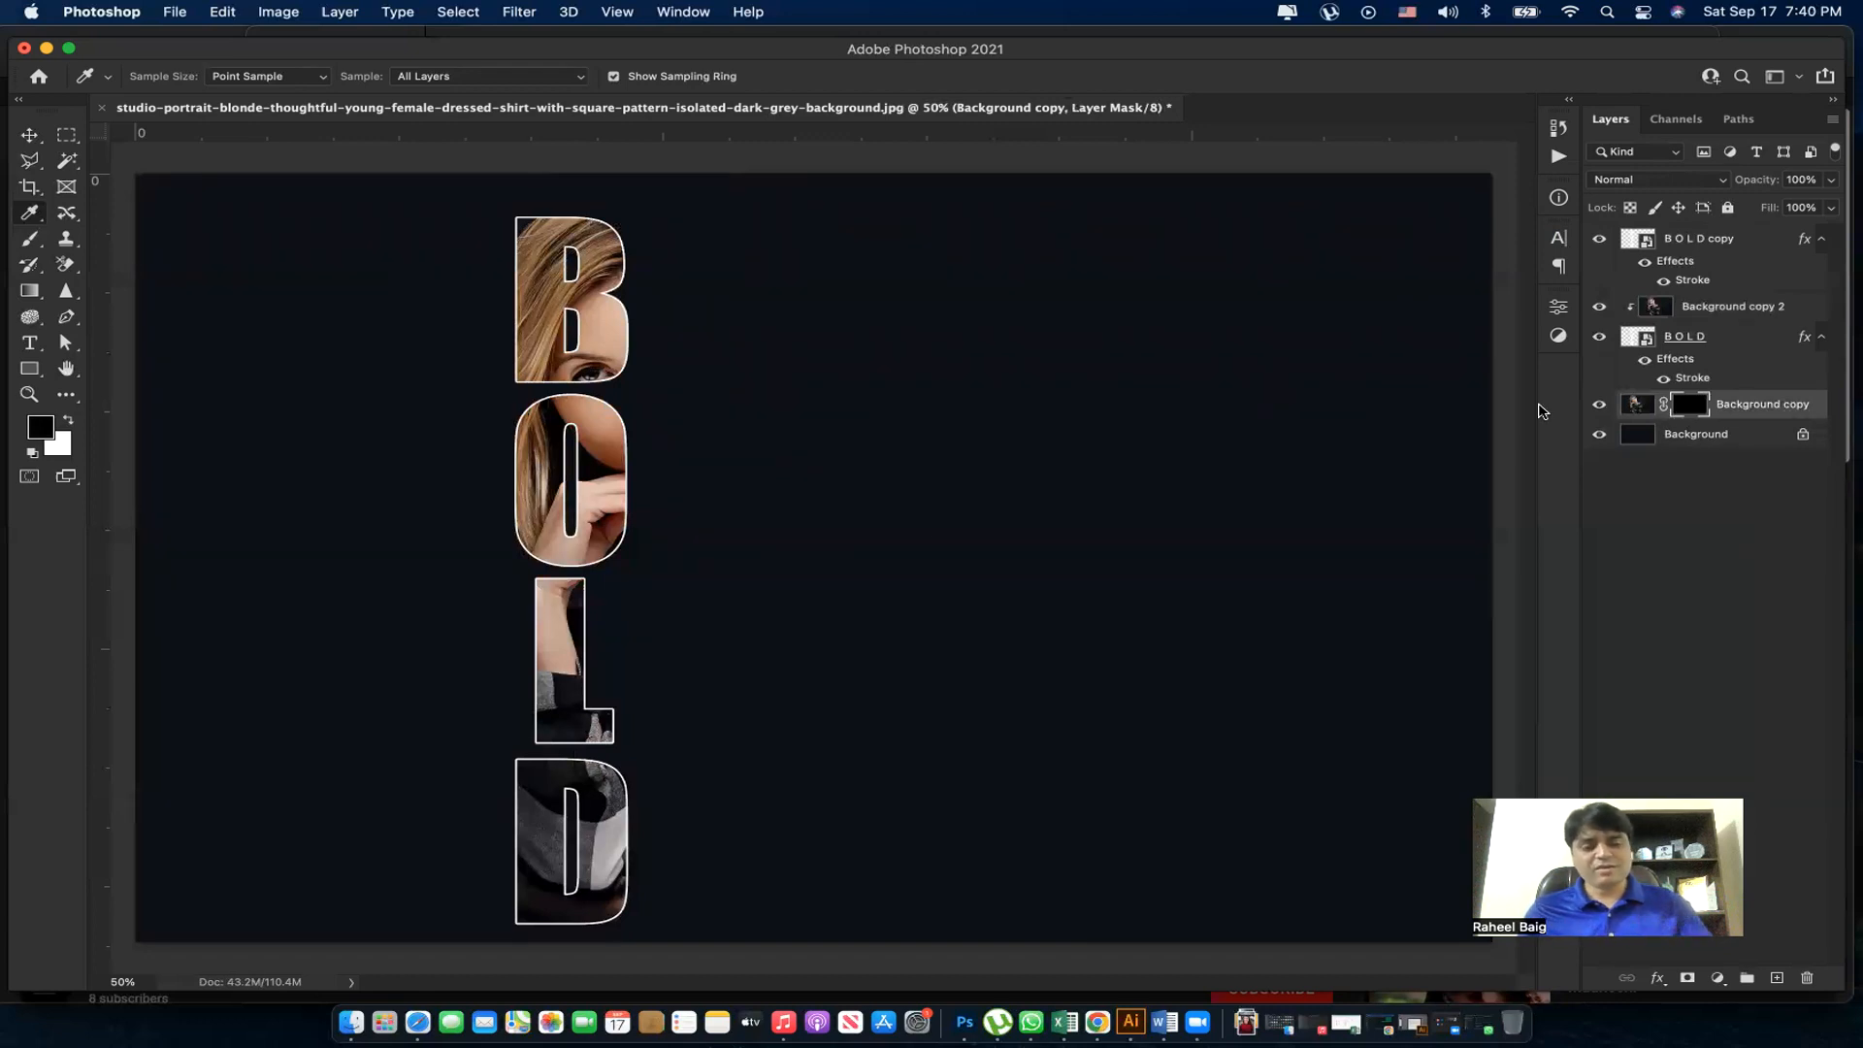
Step: Paint white on the Background copy mask with a 300 px soft brush to reveal the woman's face beside the letters
{"action": "key", "text": "b"}
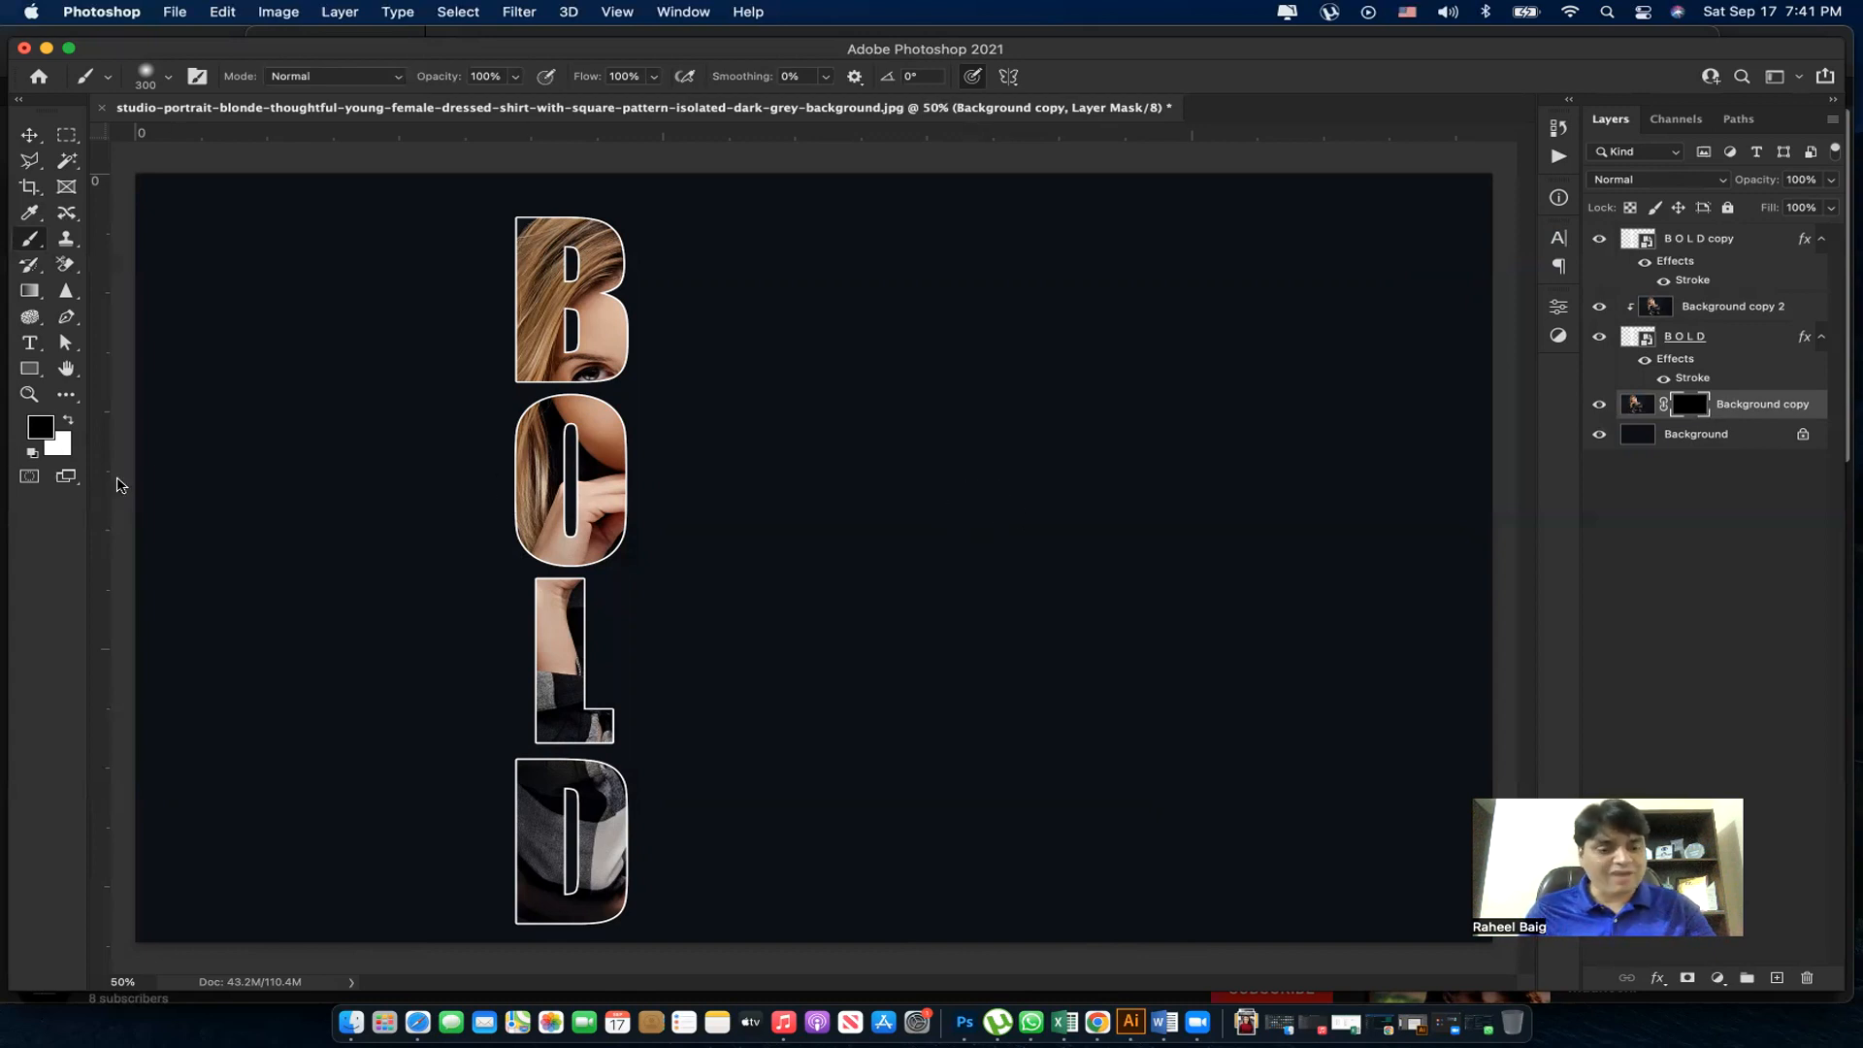
{"action": "key", "text": "x"}
{"action": "mouse_move", "coordinate": [649, 456]}
{"action": "left_mouse_down"}
{"action": "mouse_move", "coordinate": [625, 373]}
{"action": "mouse_move", "coordinate": [581, 415]}
{"action": "mouse_move", "coordinate": [592, 310]}
{"action": "mouse_move", "coordinate": [556, 406]}
{"action": "mouse_move", "coordinate": [592, 305]}
{"action": "mouse_move", "coordinate": [653, 262]}
{"action": "mouse_move", "coordinate": [694, 419]}
{"action": "mouse_move", "coordinate": [658, 373]}
{"action": "mouse_move", "coordinate": [637, 552]}
{"action": "left_mouse_up"}
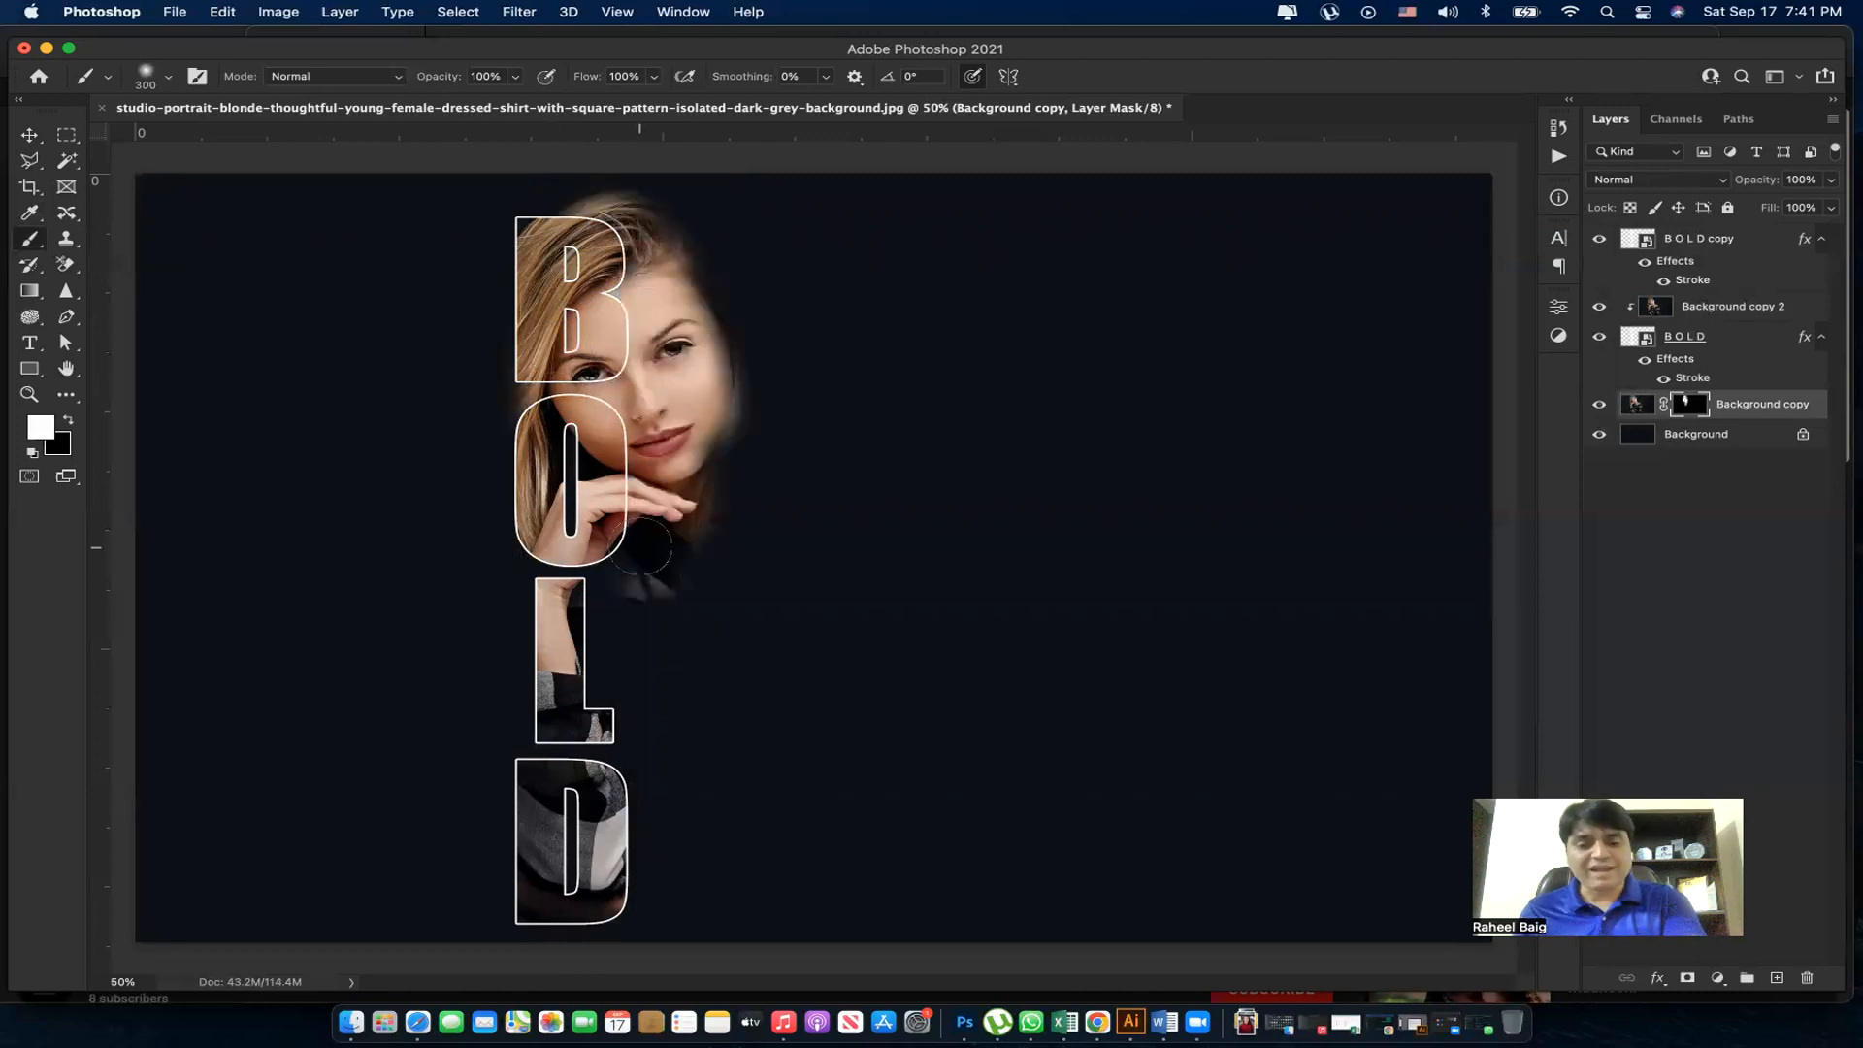
Step: Enlarge the brush to 700 px and paint white on the mask to reveal her hair, shirt and the backdrop right of the letters
{"action": "key", "text": "bracketright"}
{"action": "key", "text": "bracketright"}
{"action": "key", "text": "bracketright"}
{"action": "key", "text": "bracketright"}
{"action": "mouse_move", "coordinate": [673, 653]}
{"action": "left_mouse_down"}
{"action": "mouse_move", "coordinate": [691, 828]}
{"action": "mouse_move", "coordinate": [663, 915]}
{"action": "mouse_move", "coordinate": [840, 882]}
{"action": "mouse_move", "coordinate": [705, 353]}
{"action": "mouse_move", "coordinate": [660, 243]}
{"action": "left_mouse_up"}
{"action": "mouse_move", "coordinate": [1287, 240]}
{"action": "left_mouse_down"}
{"action": "mouse_move", "coordinate": [863, 338]}
{"action": "mouse_move", "coordinate": [711, 452]}
{"action": "left_mouse_up"}
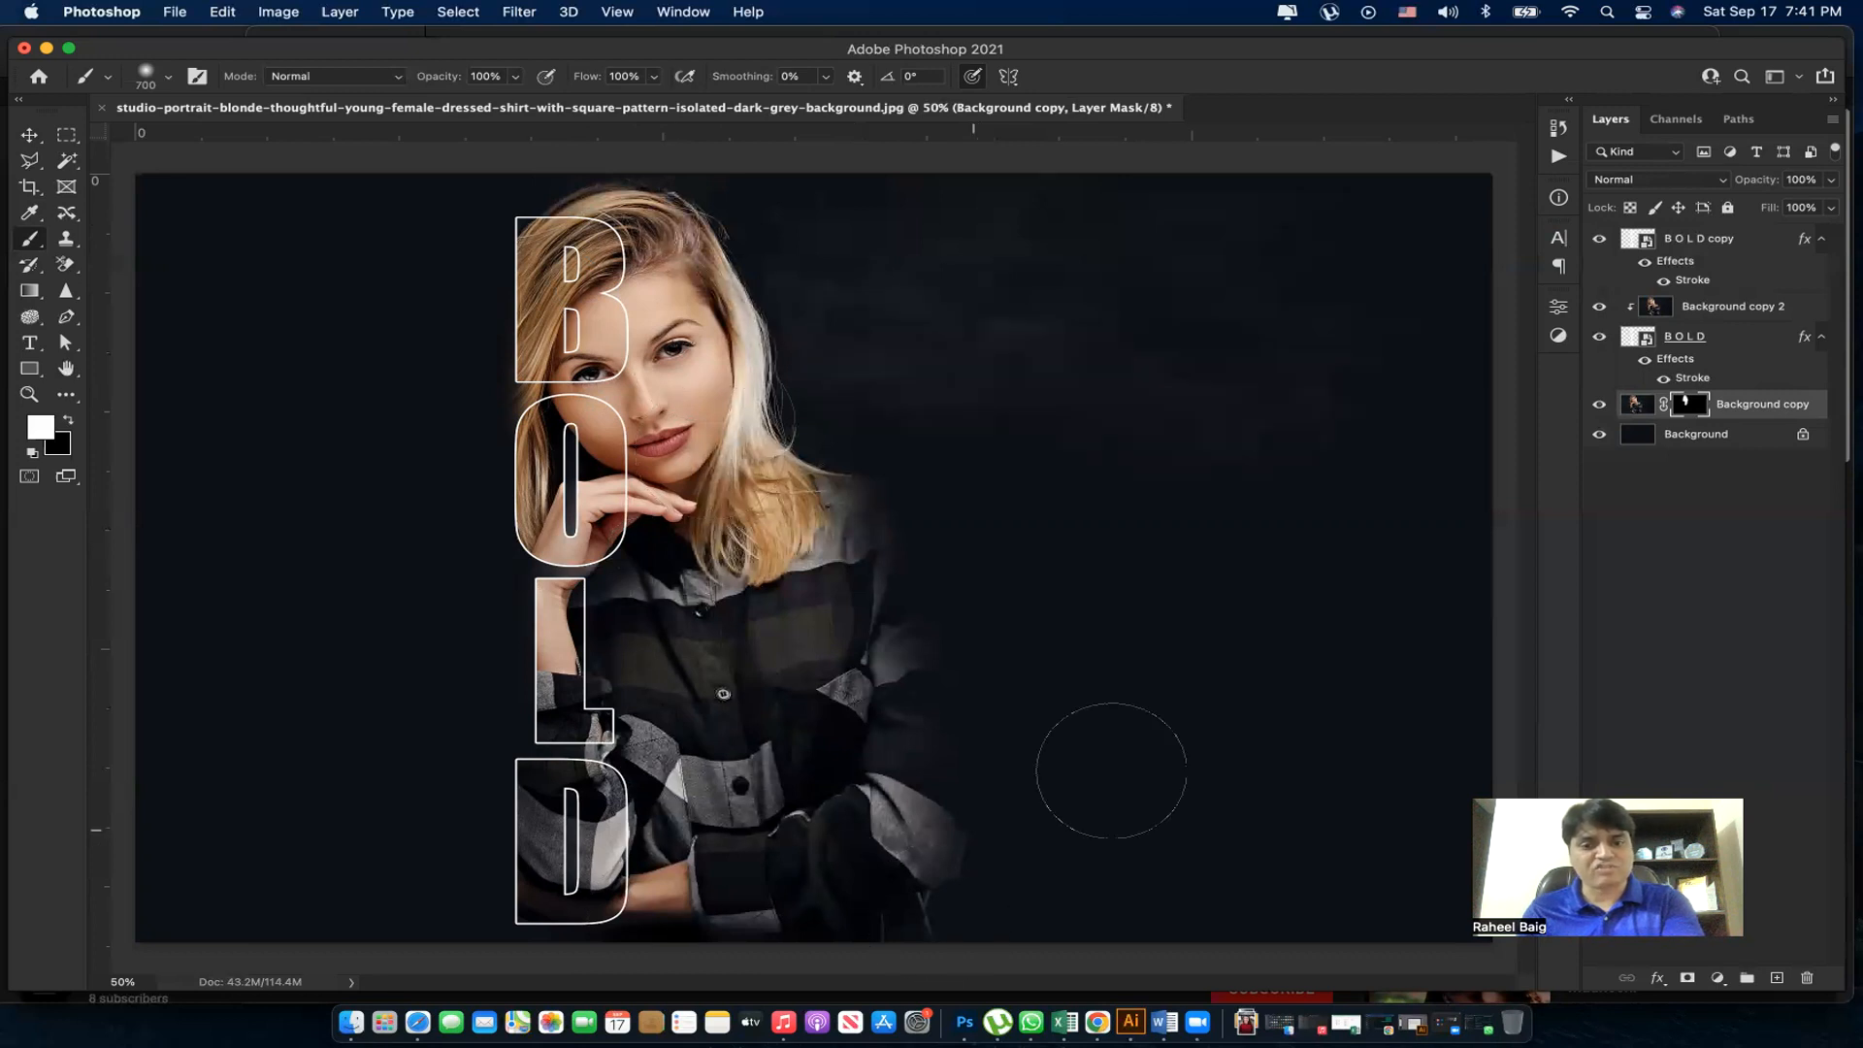
{"action": "left_click_drag", "start_coordinate": [917, 815], "coordinate": [1162, 521]}
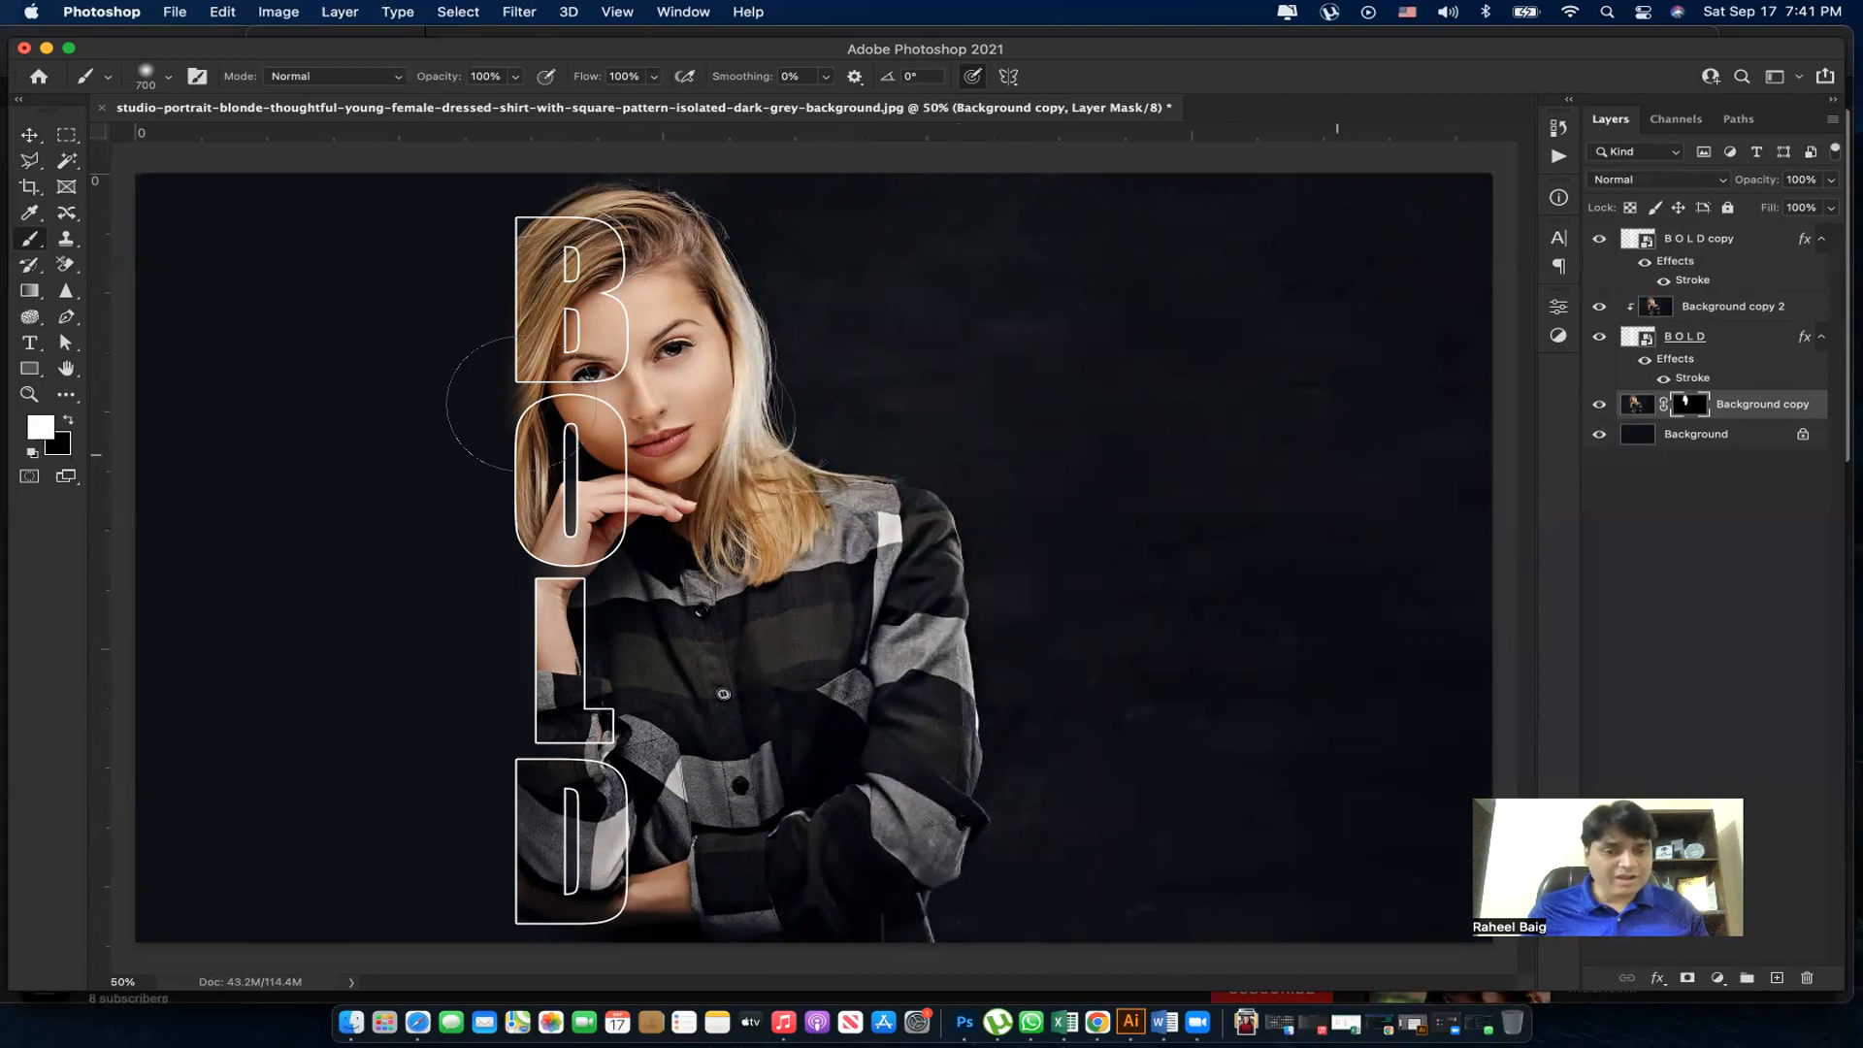
{"action": "key", "text": "alt+BackSpace"}
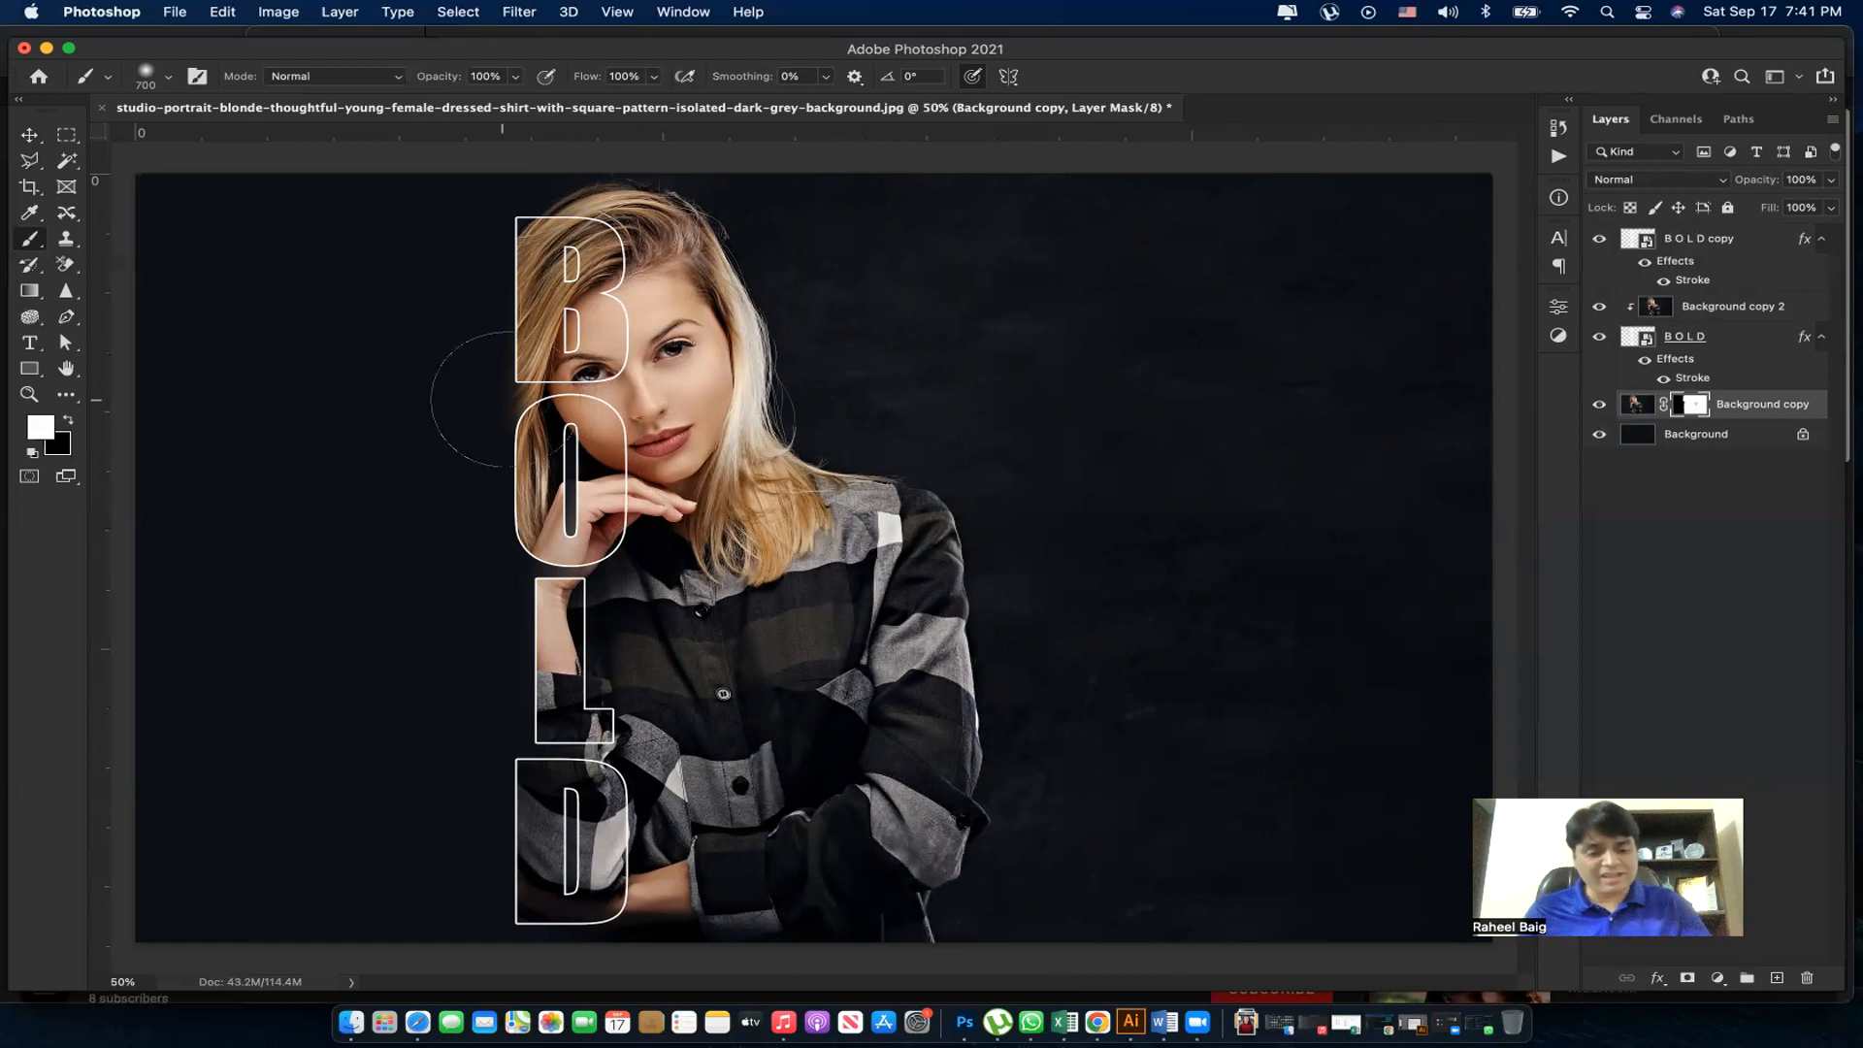
Step: Set the brush to black at 125 px for refining the Background copy mask around the letters
{"action": "key", "text": "x"}
{"action": "key", "text": "bracketleft"}
{"action": "key", "text": "bracketleft"}
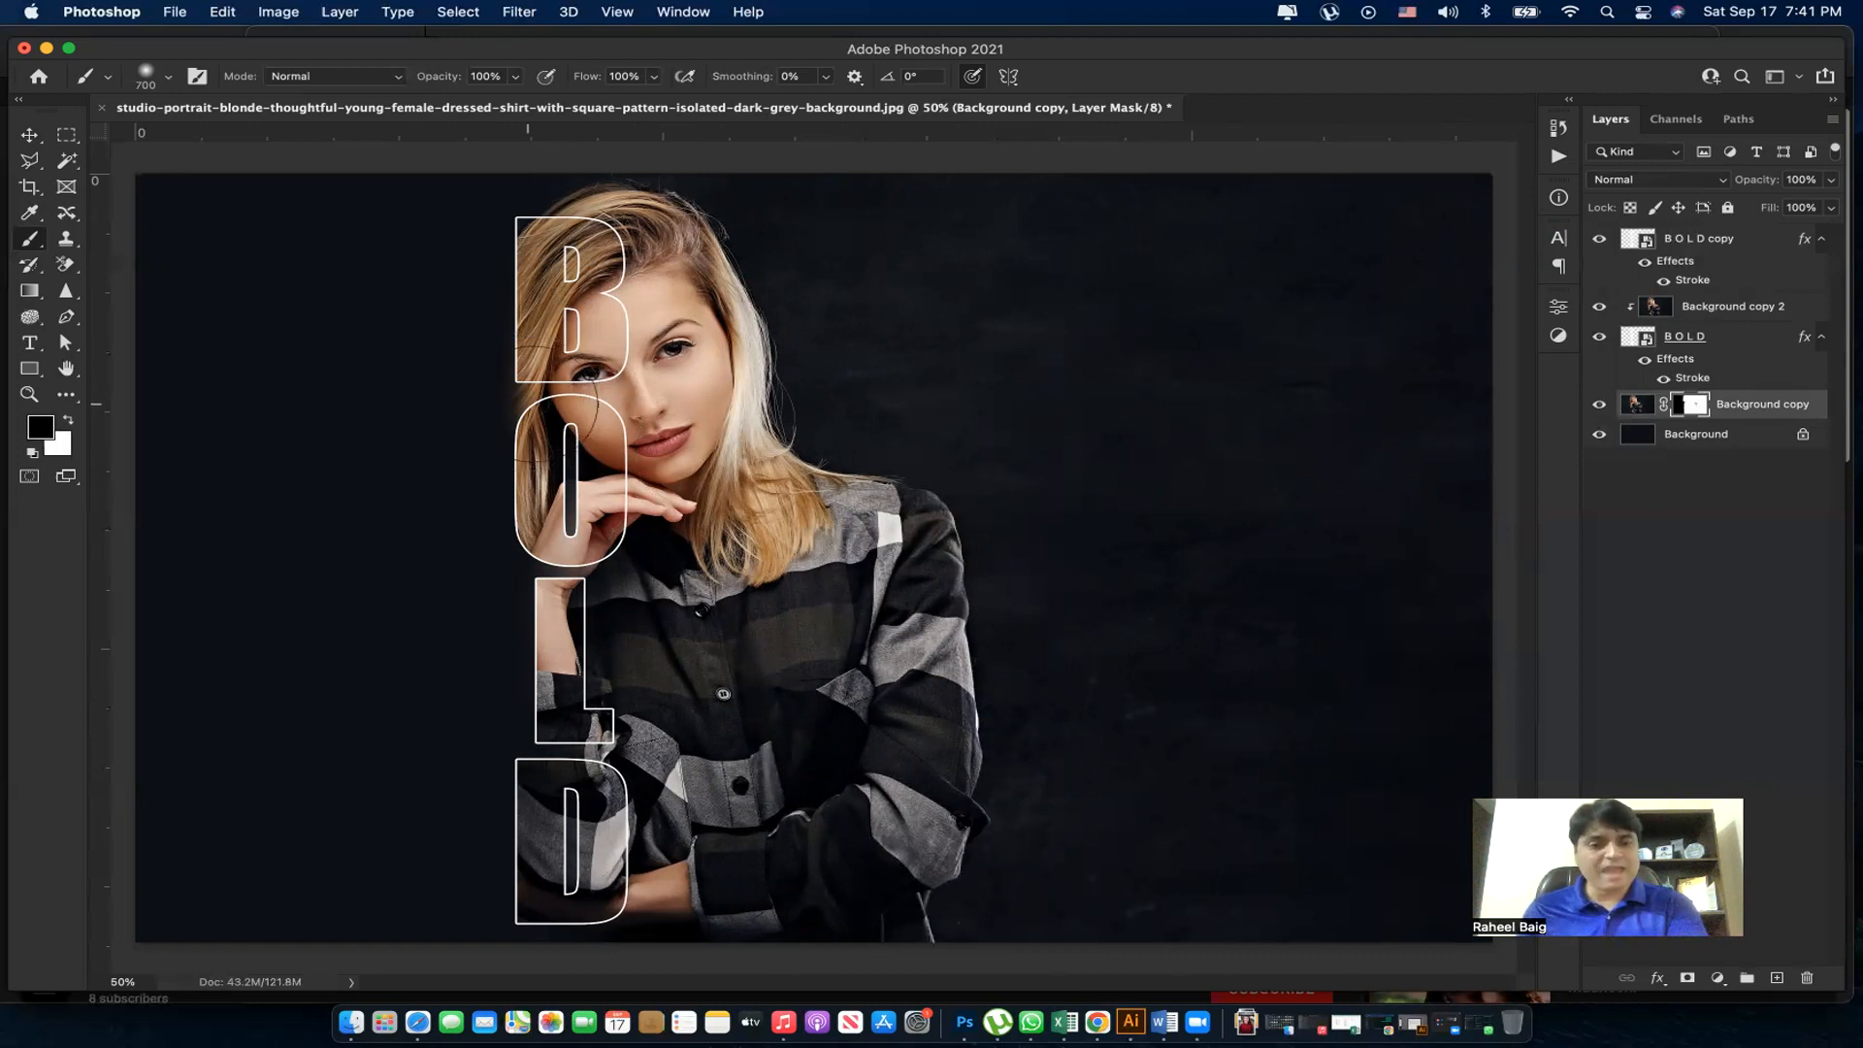
{"action": "key", "text": "bracketleft"}
{"action": "key", "text": "bracketleft"}
{"action": "key", "text": "bracketleft"}
{"action": "key", "text": "bracketleft"}
{"action": "key", "text": "bracketleft"}
{"action": "key", "text": "bracketleft"}
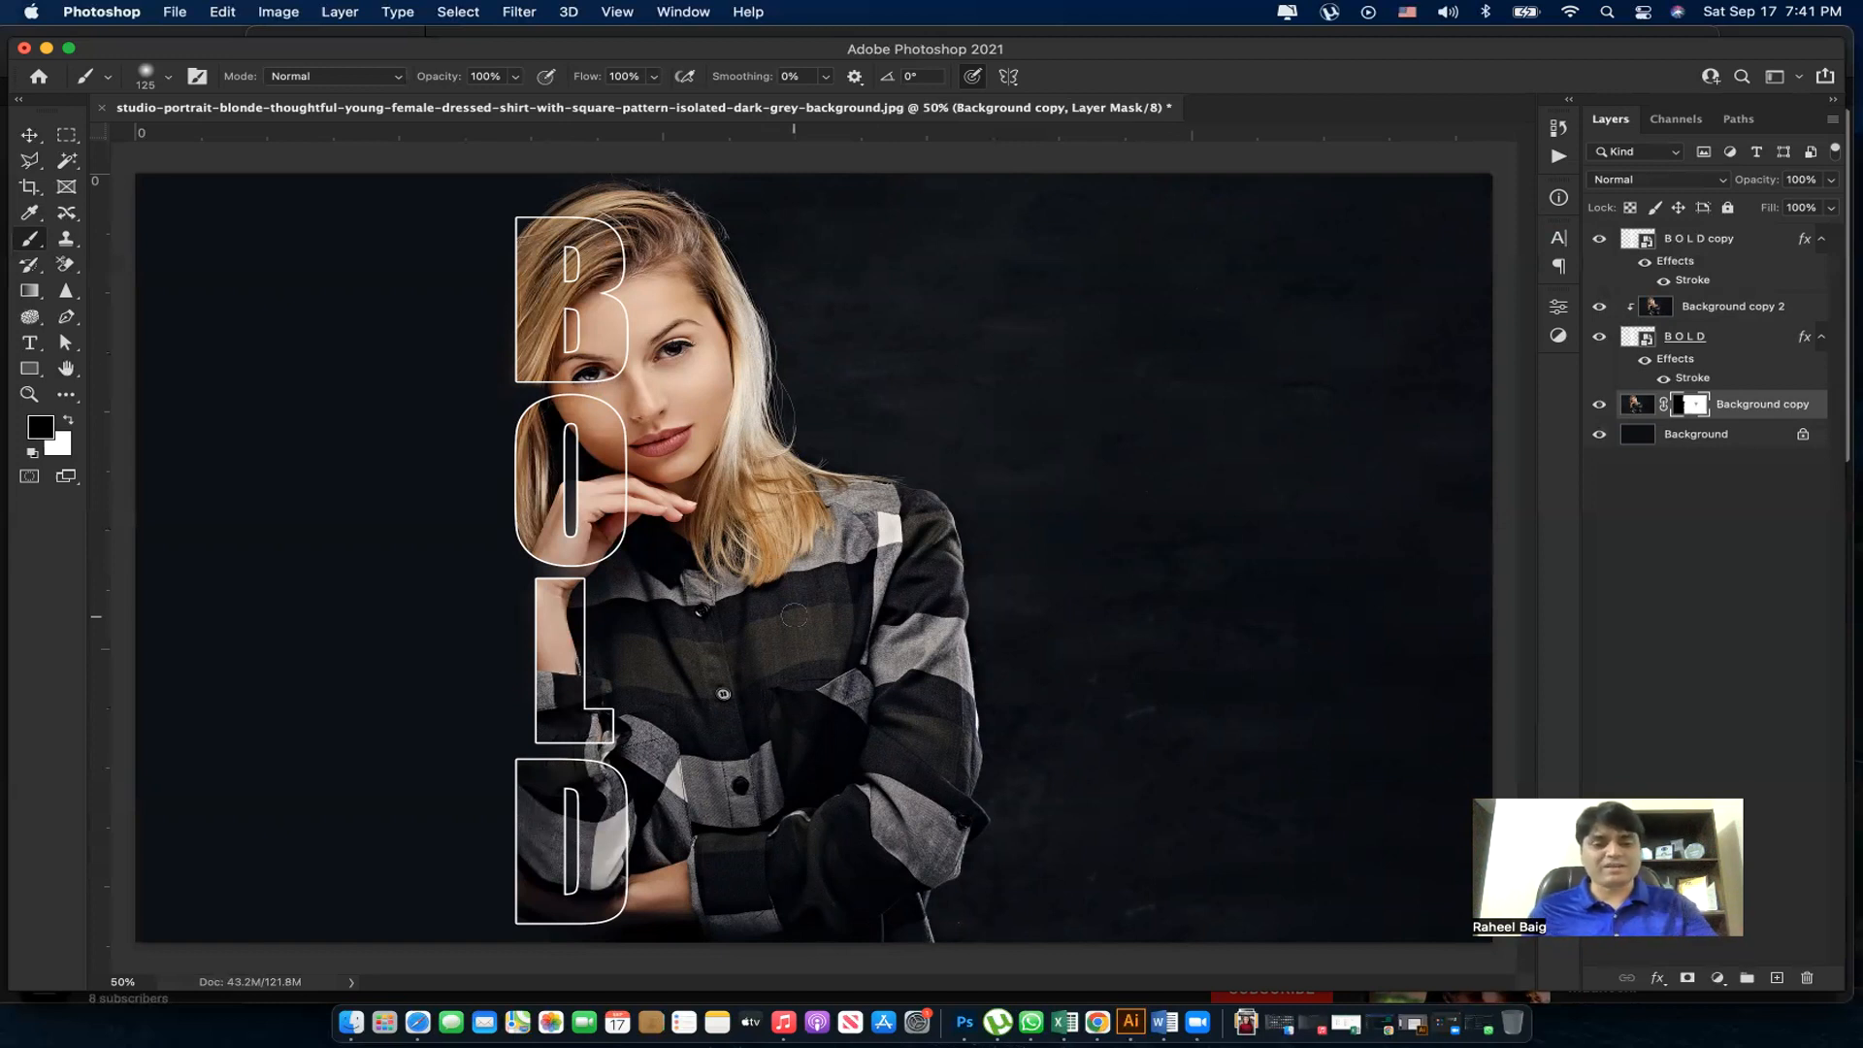
{"action": "key", "text": "z"}
{"action": "left_click_drag", "start_coordinate": [652, 454], "coordinate": [670, 469]}
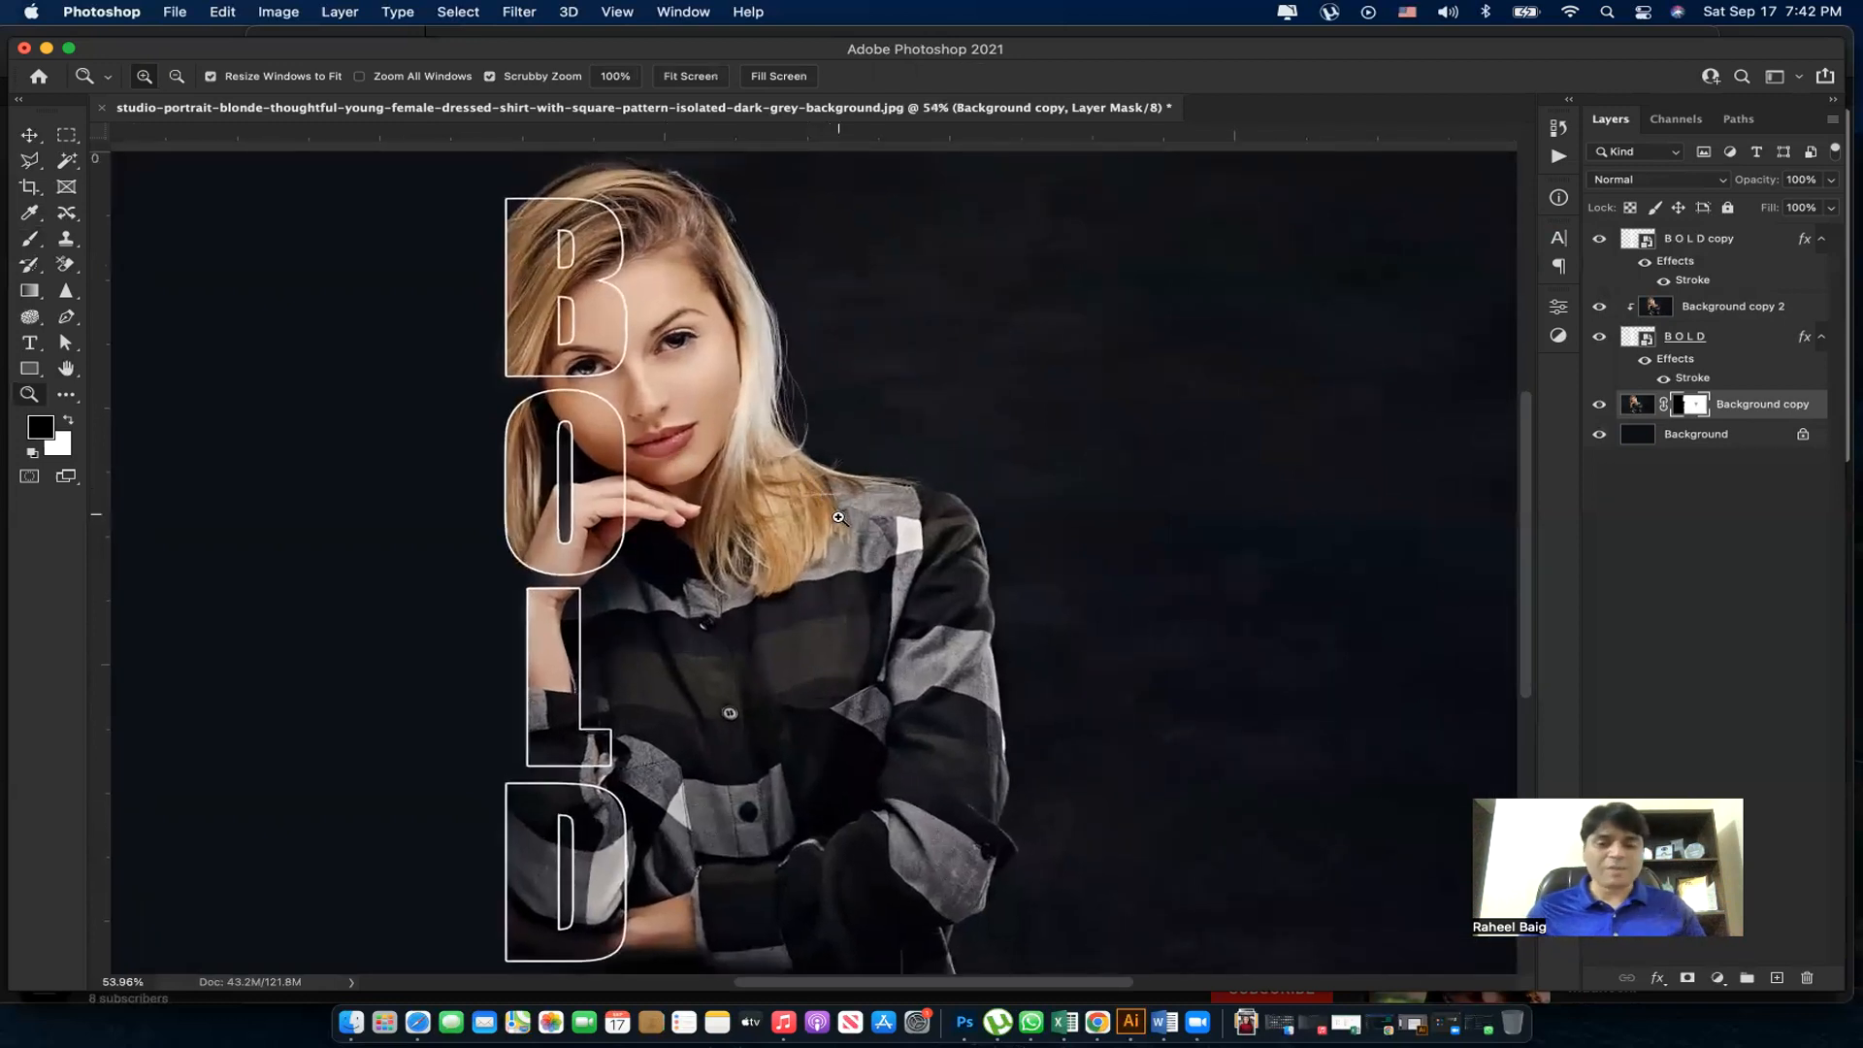